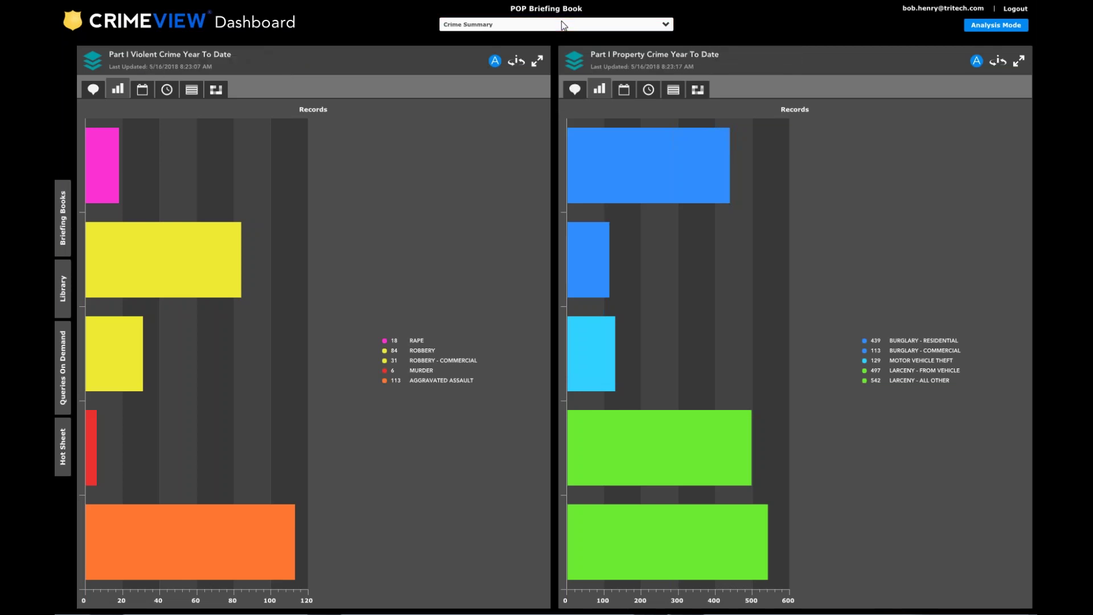
Switch the POP Briefing Book to its Crime Summary page with the Part I year-to-date charts.
left_click(664, 25)
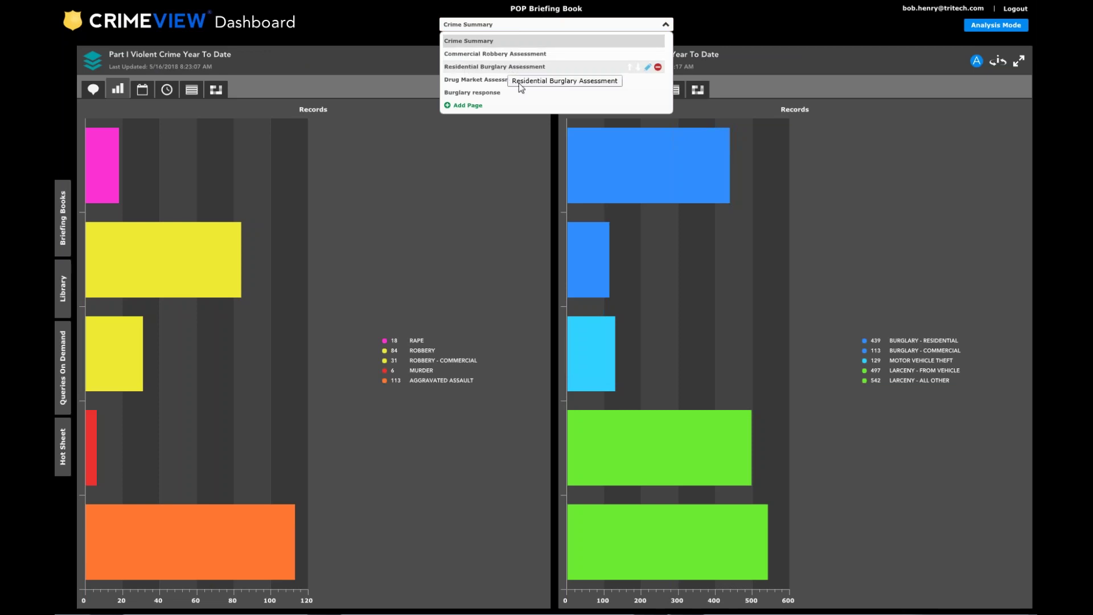
Filter the violent crime chart to Robbery - Commercial (31) and send the results to Analysis Mode.
left_click(402, 54)
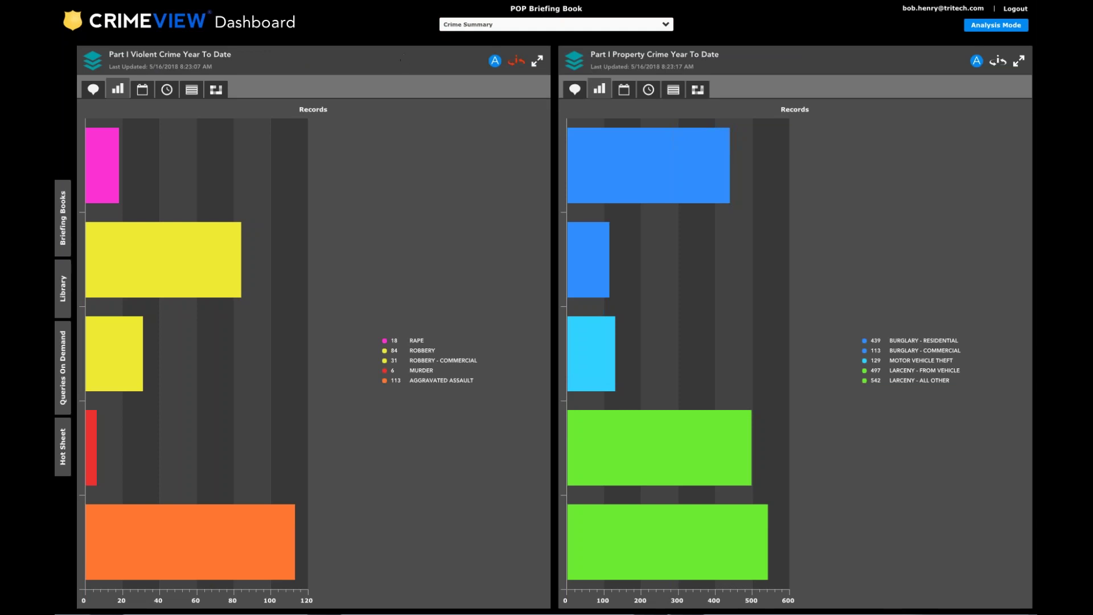
mouse_move(122, 347)
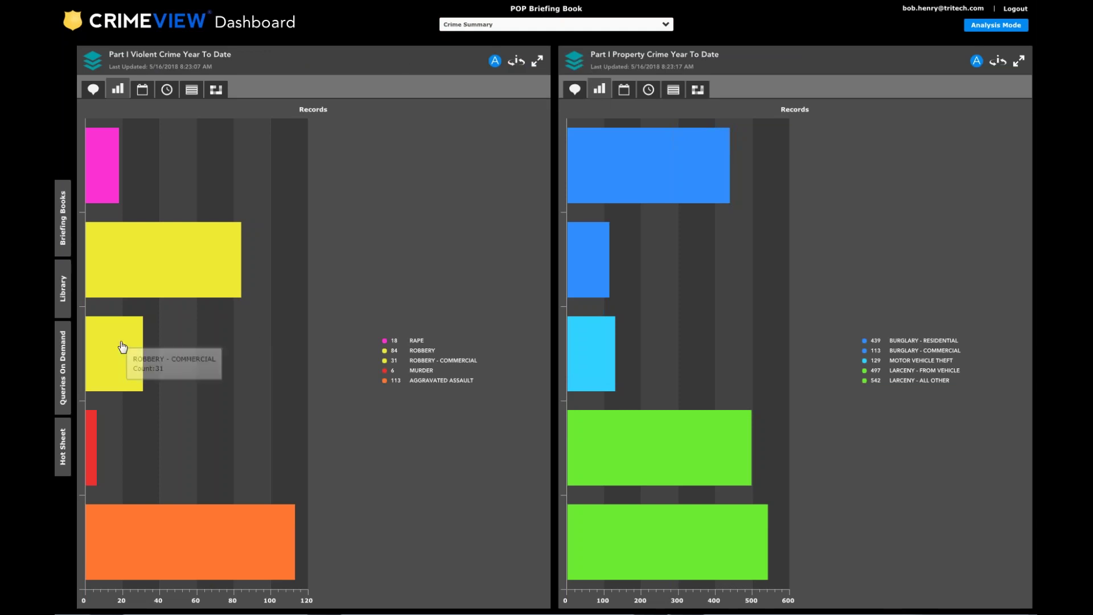
left_click(123, 346)
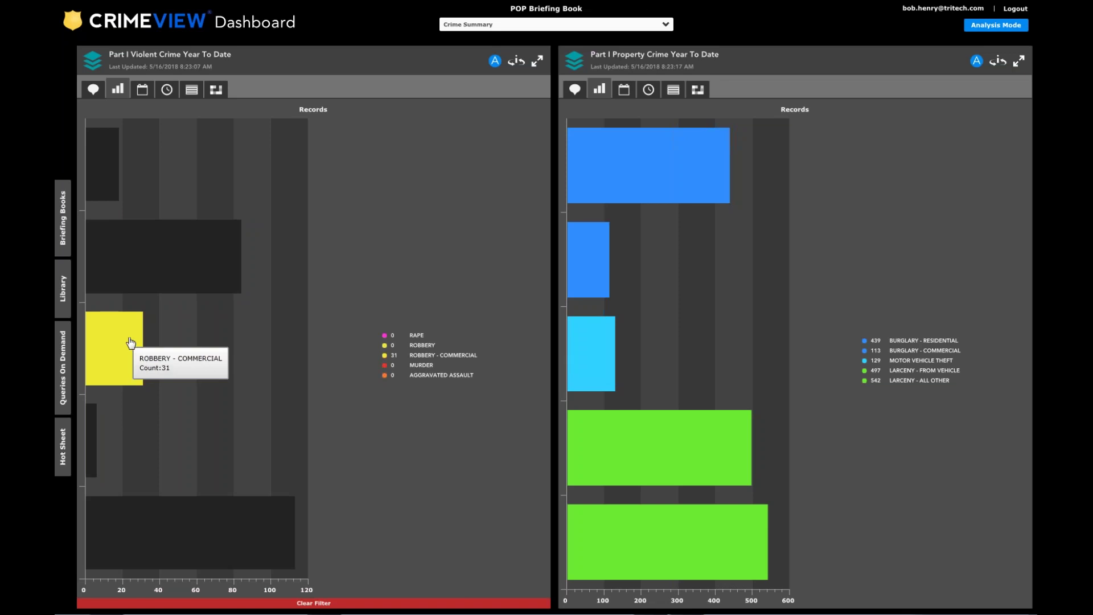
left_click(496, 62)
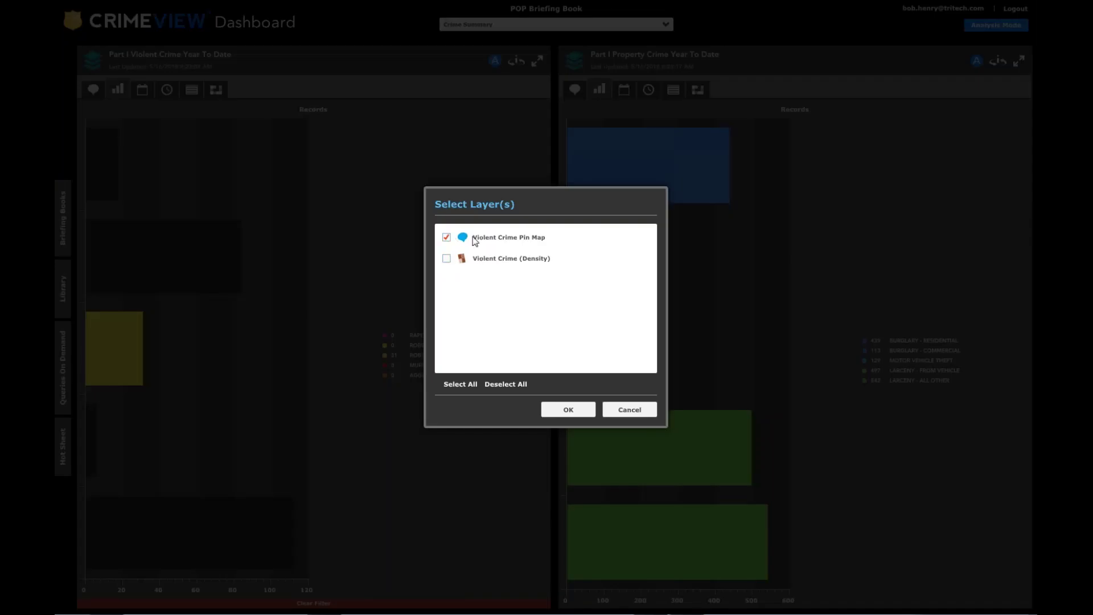
Analyse only the Violent Crime Pin Map layer, review the day and time charts, then close them.
left_click(569, 410)
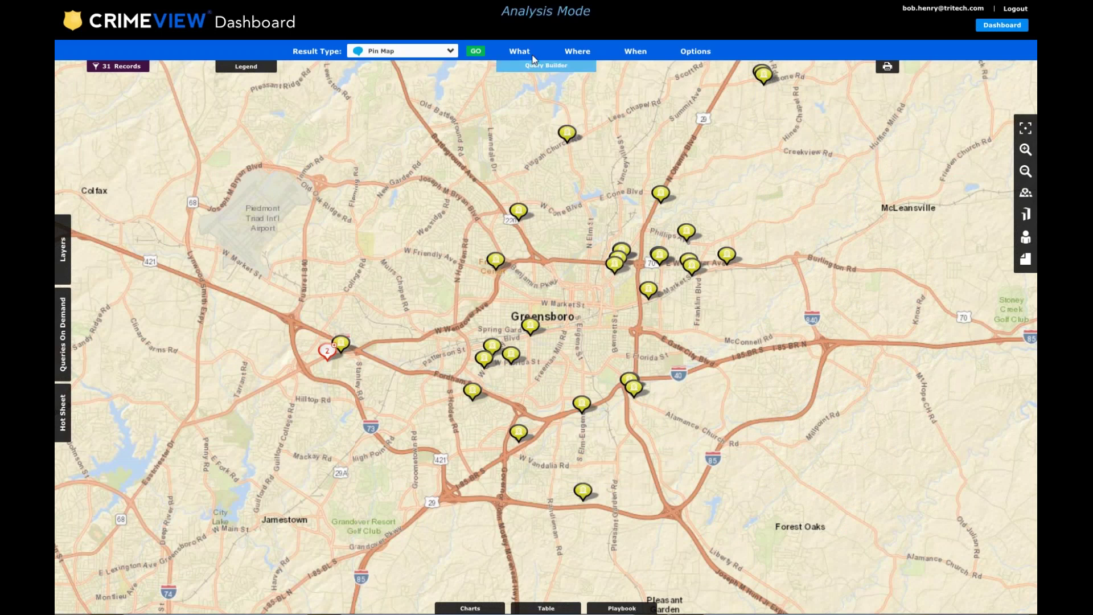
left_click(470, 608)
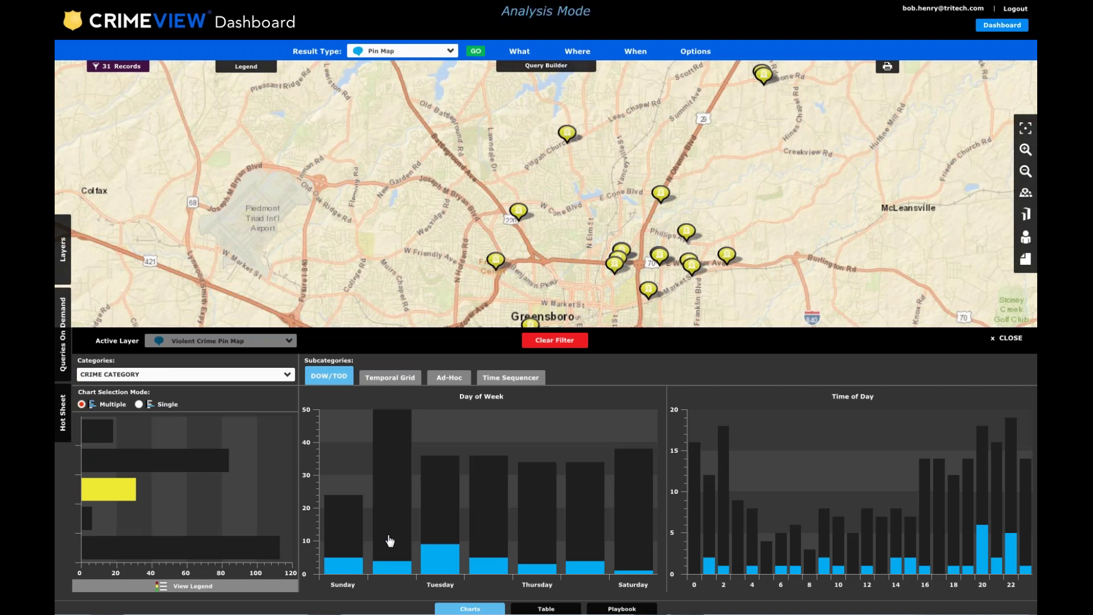
mouse_move(393, 493)
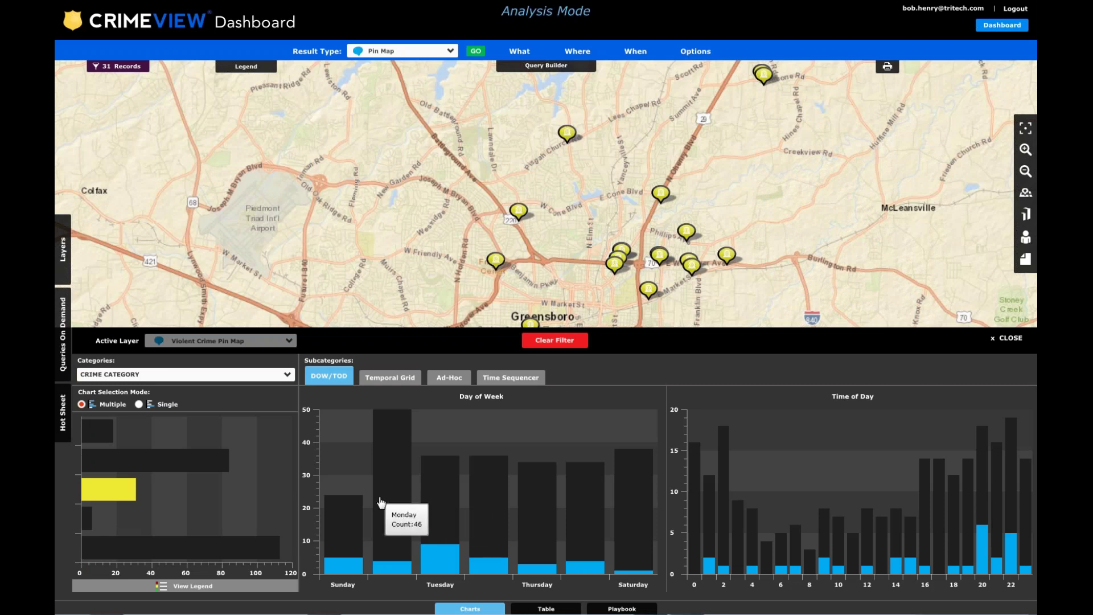
left_click(999, 338)
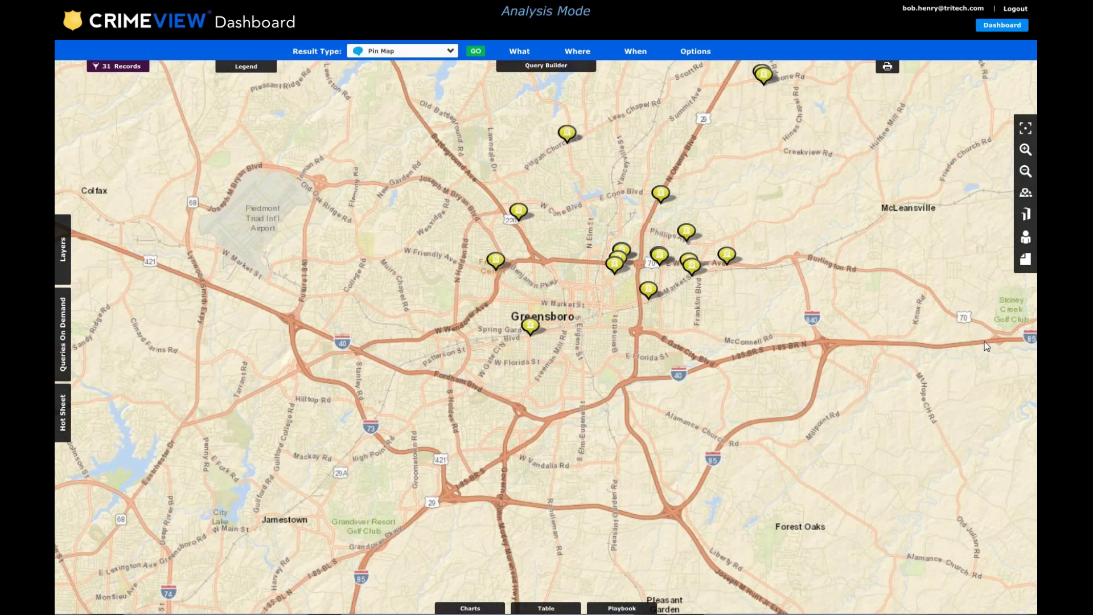
Uncheck Aggravated Assault, Murder, Rape and Robbery - Individual, leaving only Robbery - Commercial, and rerun the query.
left_click(510, 54)
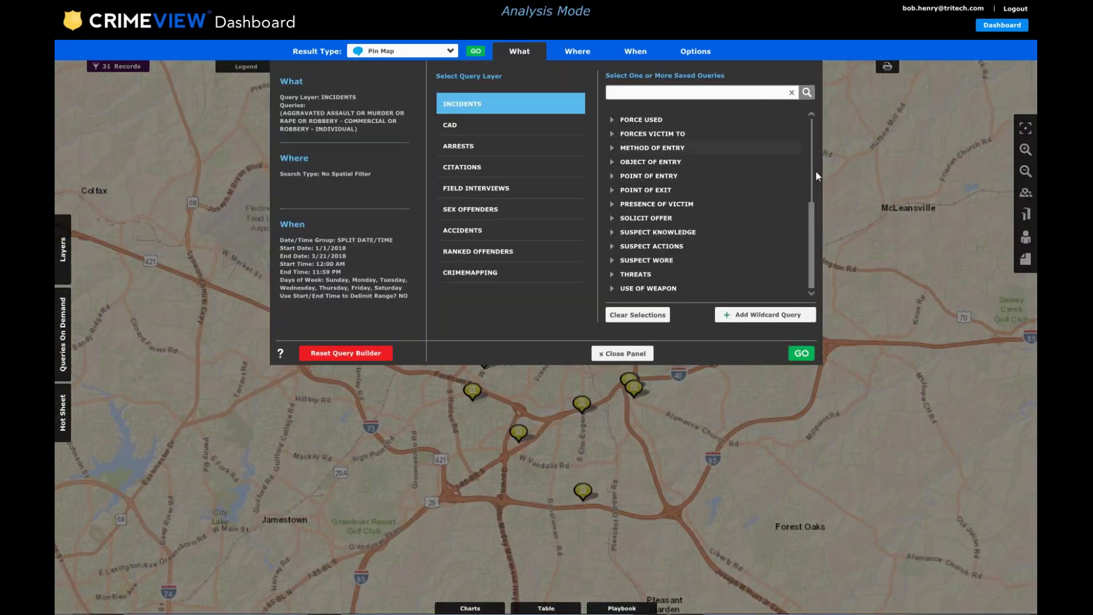
left_click_drag(804, 222, 804, 120)
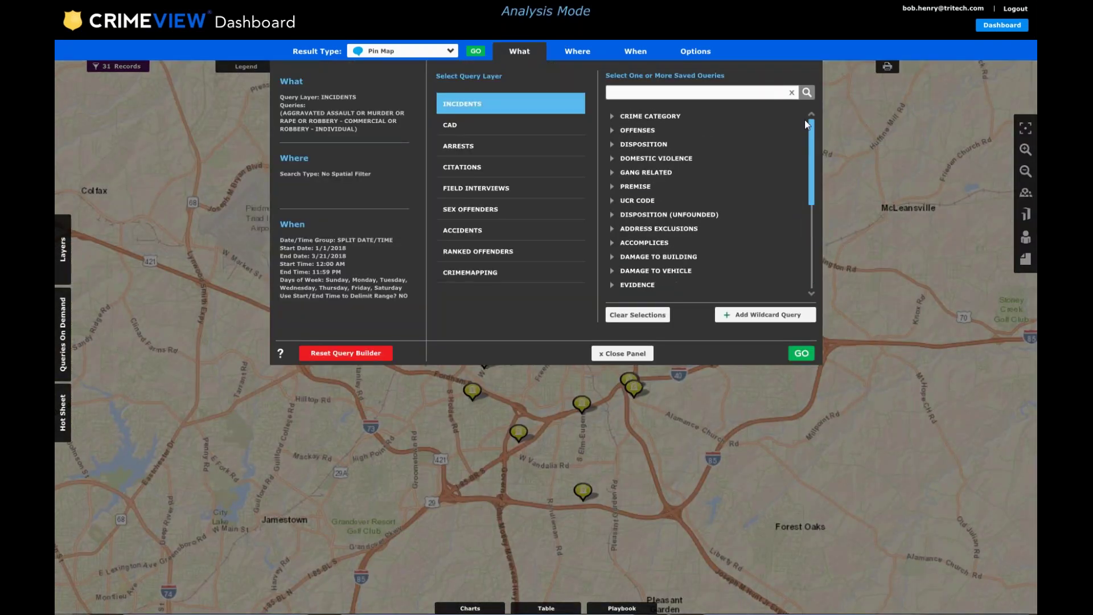
left_click(611, 115)
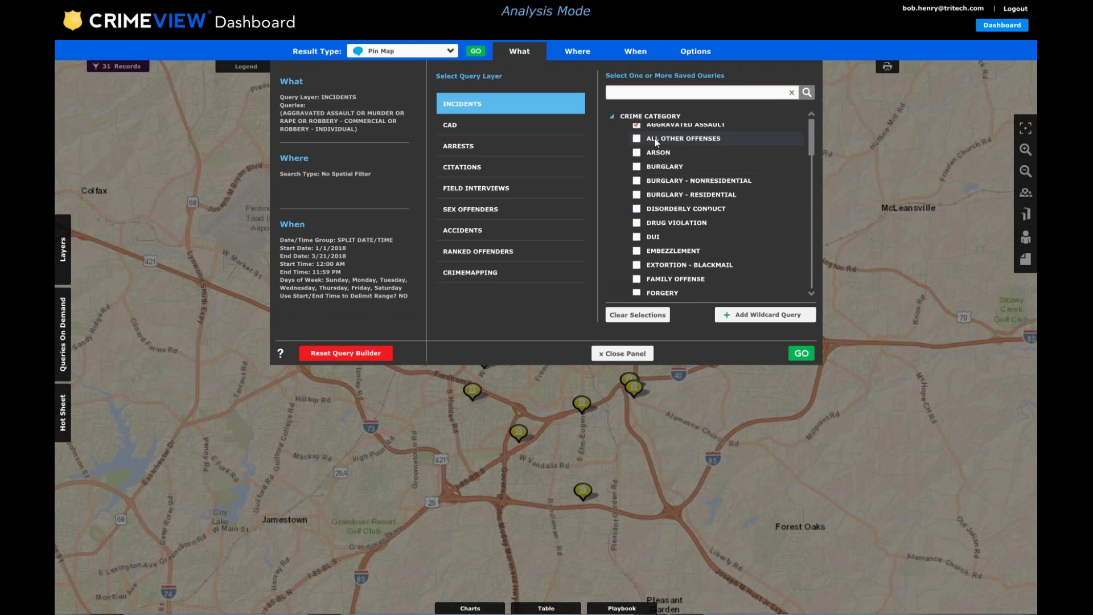
left_click(637, 131)
left_click_drag(812, 149, 812, 205)
left_click(637, 170)
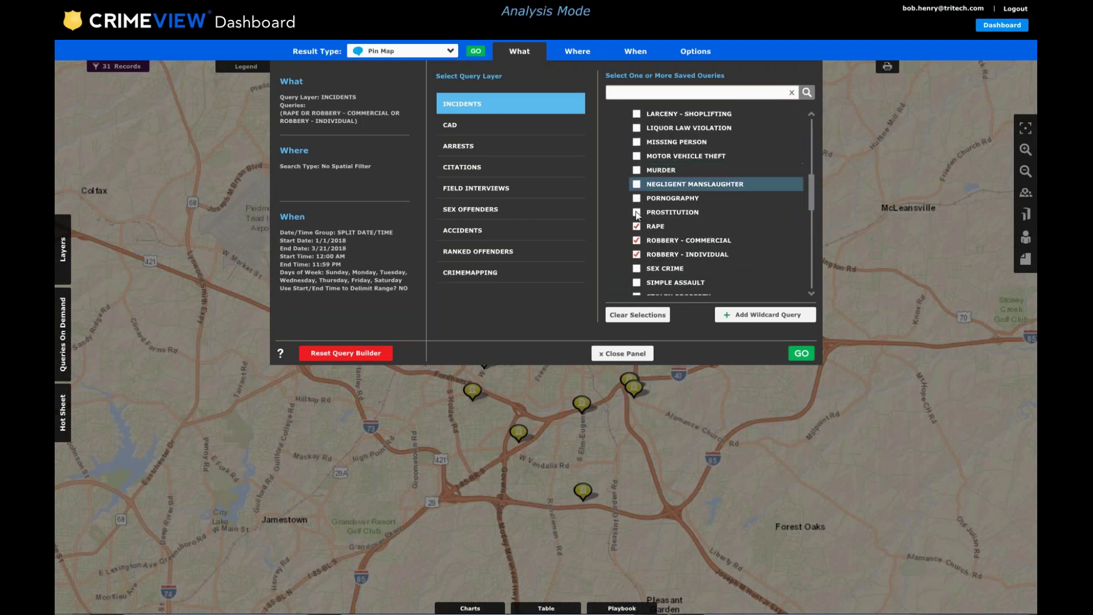
left_click(636, 227)
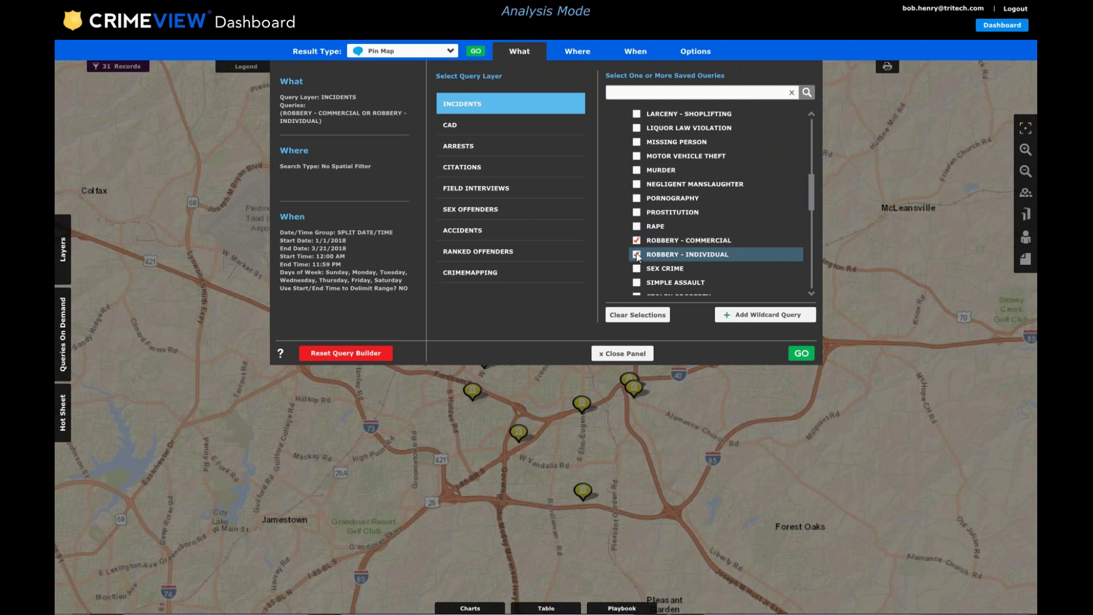
left_click(636, 254)
left_click_drag(812, 207, 808, 234)
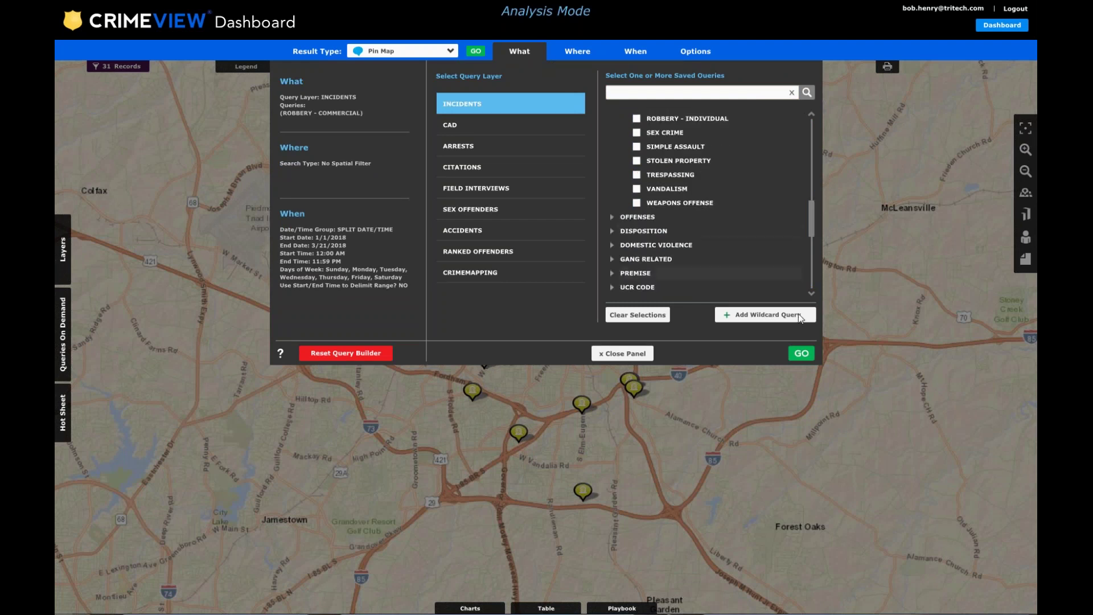
left_click(801, 353)
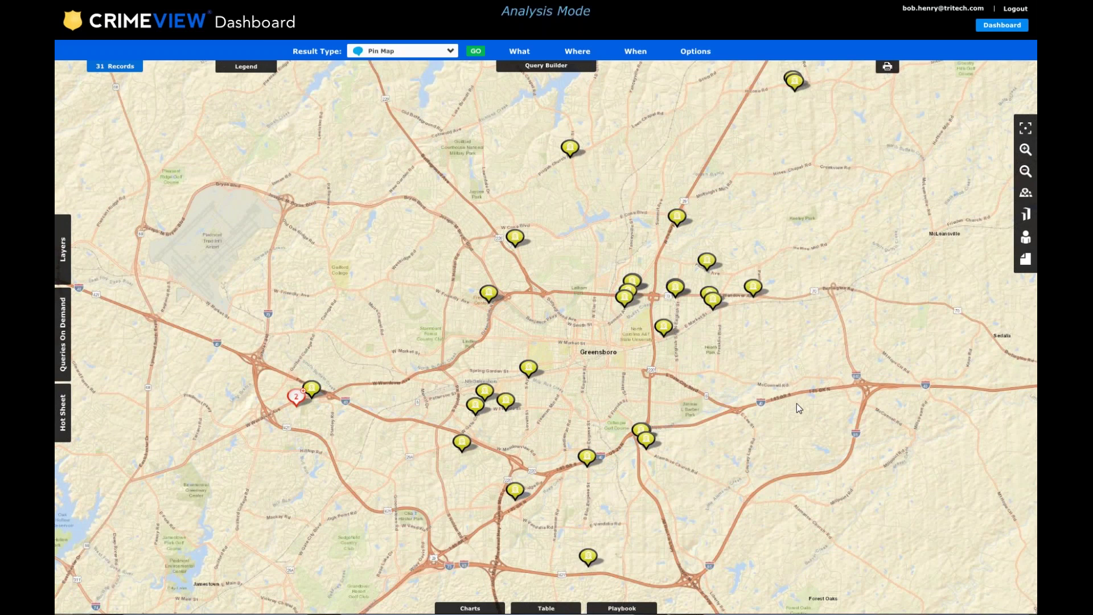
Chart the commercial robbery results by PREMISE, viewing the legend counts and then the bar chart.
left_click(482, 608)
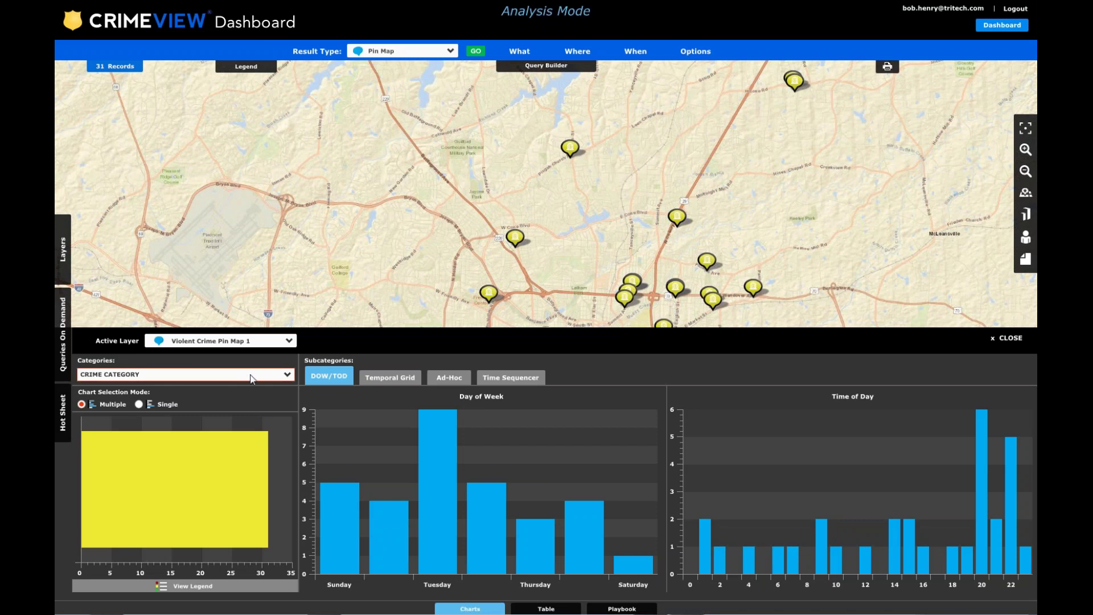
left_click(282, 376)
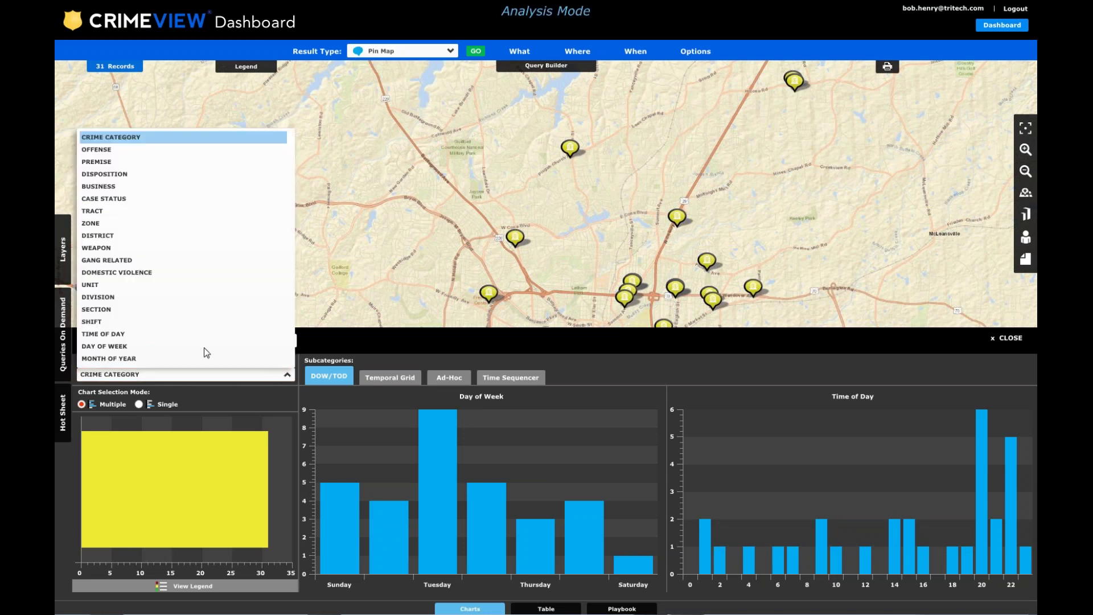
left_click(109, 163)
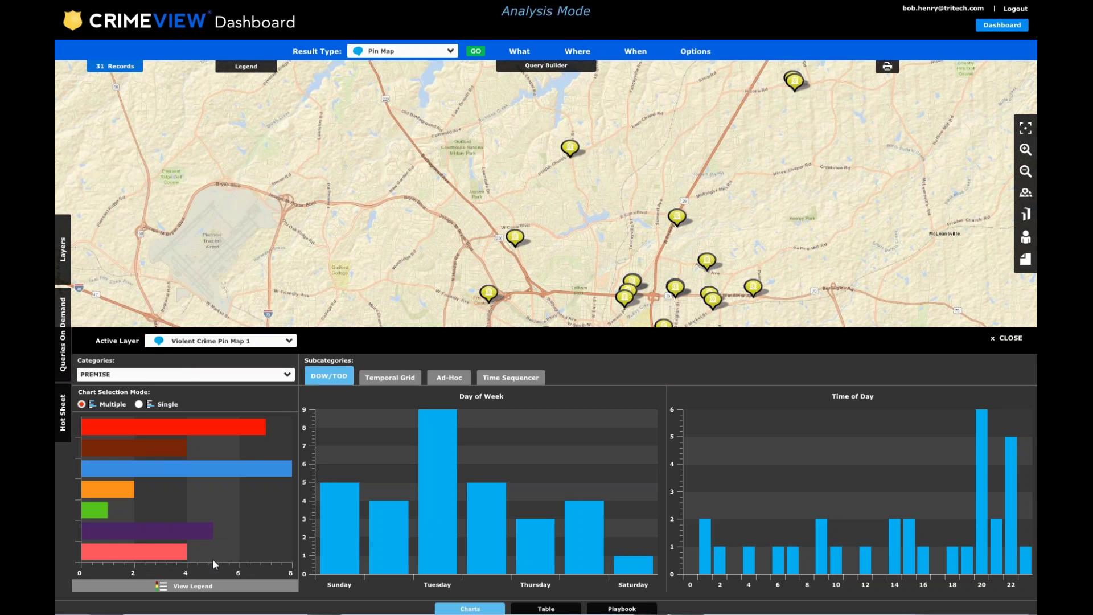
left_click(194, 586)
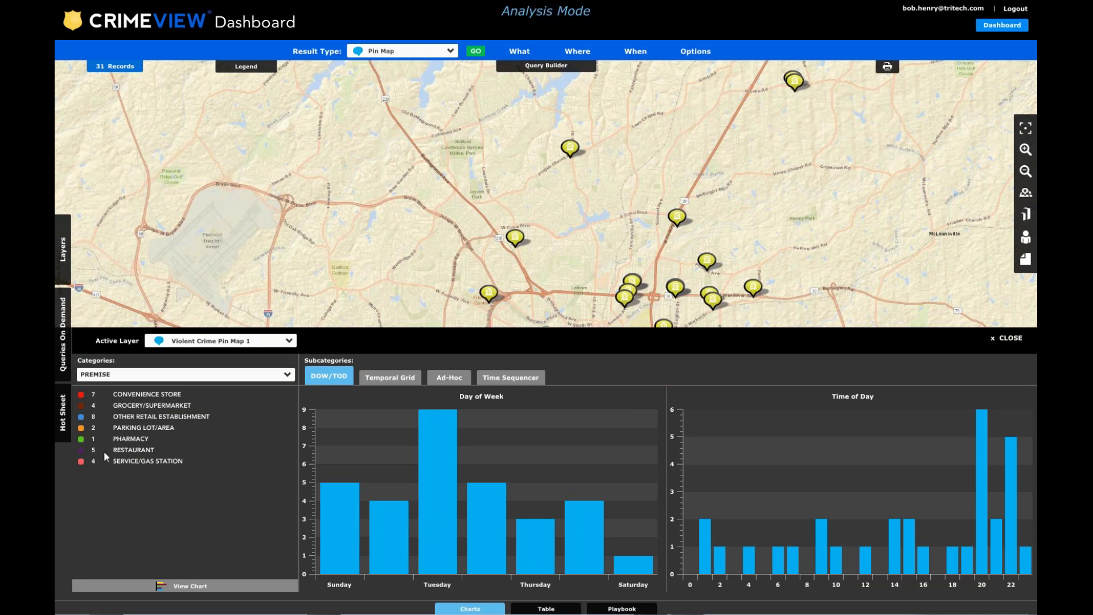
left_click(188, 590)
Try and clear premise filters: Convenience Store (7), Grocery/Supermarket (4) and Parking Lot/Area (2).
mouse_move(151, 430)
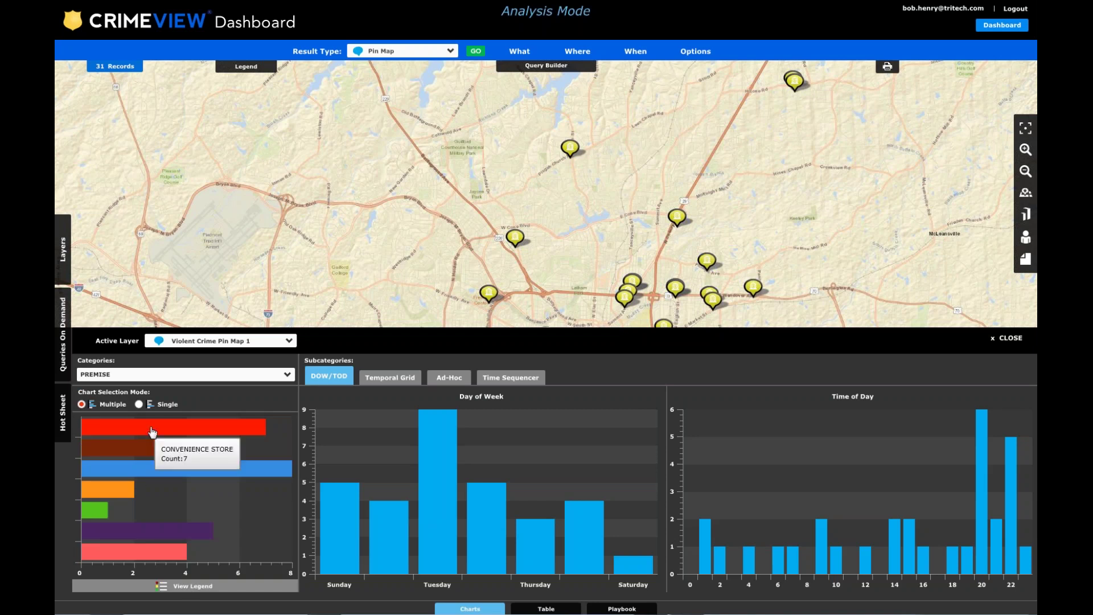
left_click(151, 432)
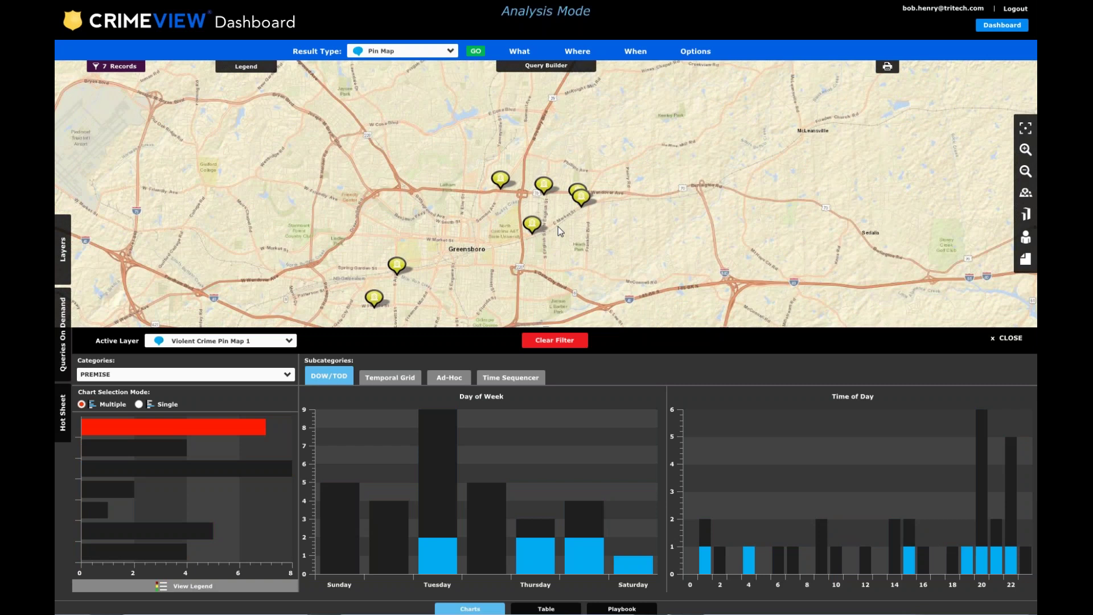
left_click(567, 342)
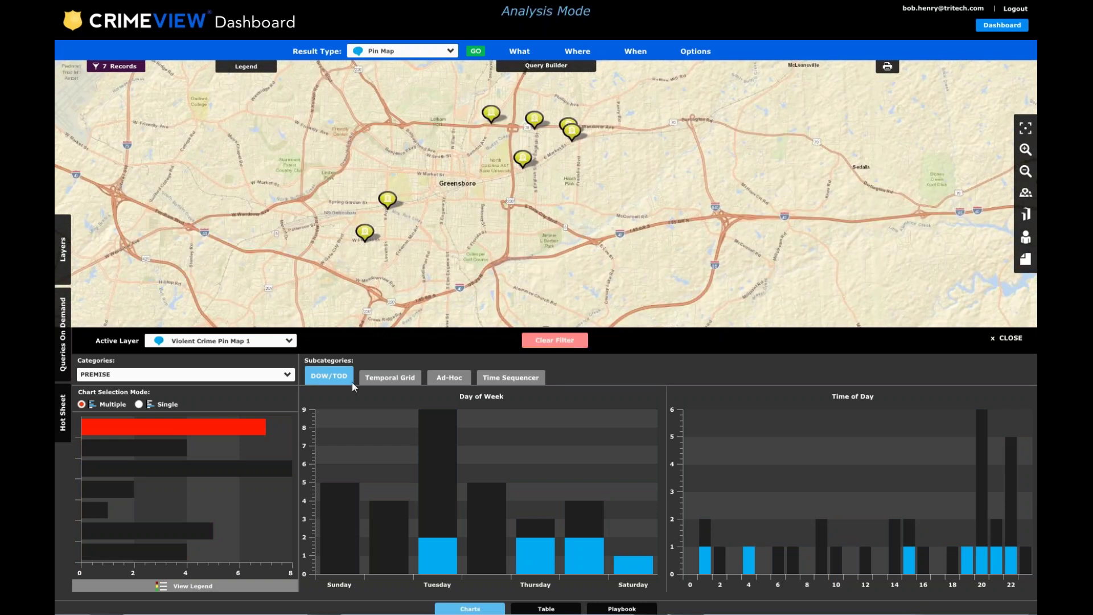
left_click(166, 456)
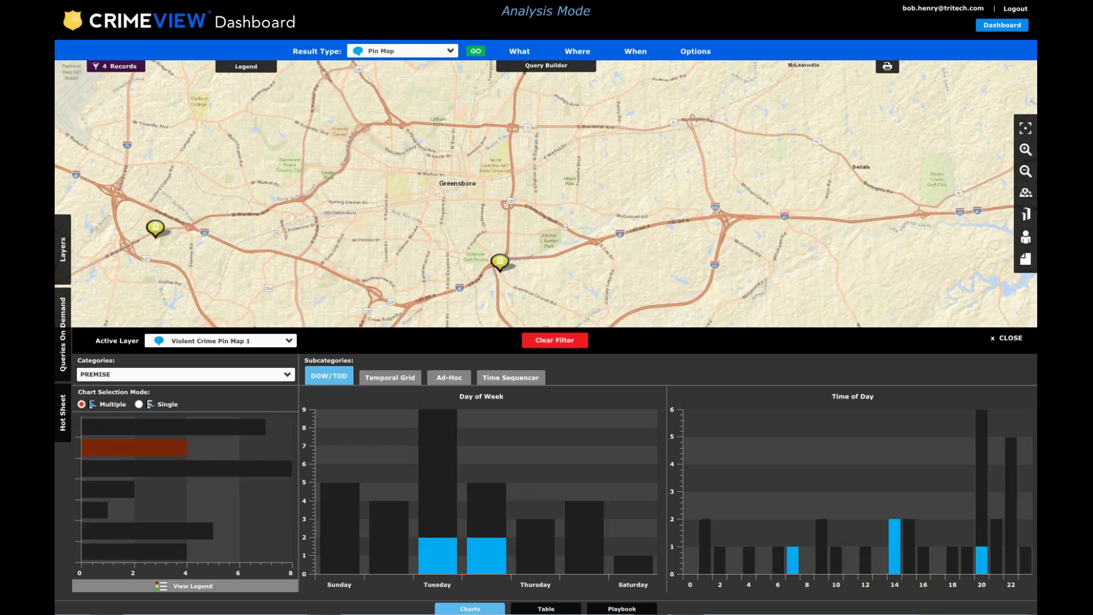
left_click(566, 341)
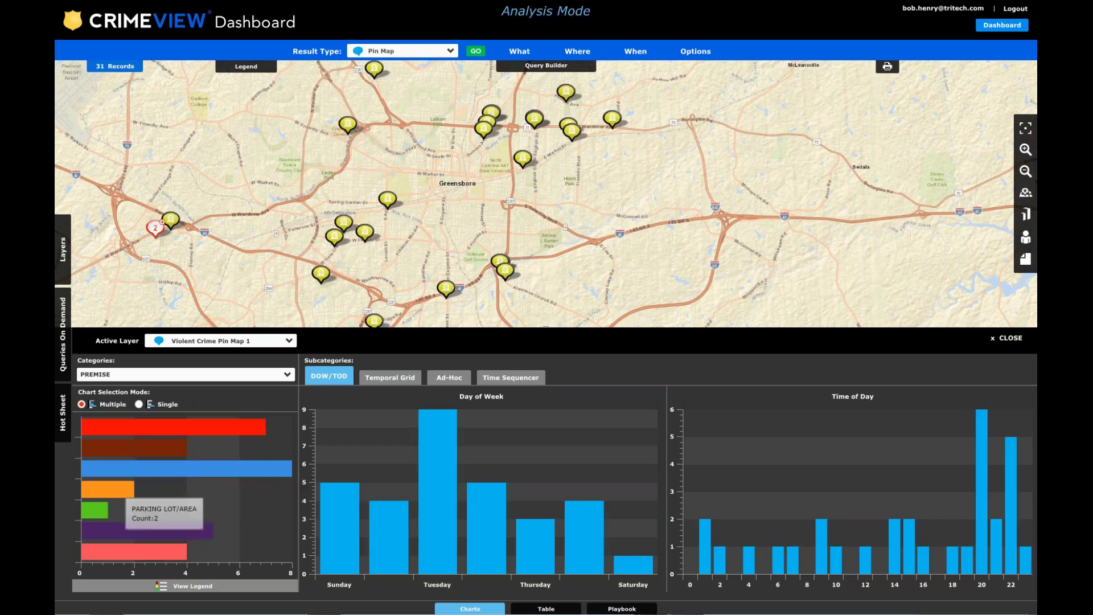
left_click(118, 491)
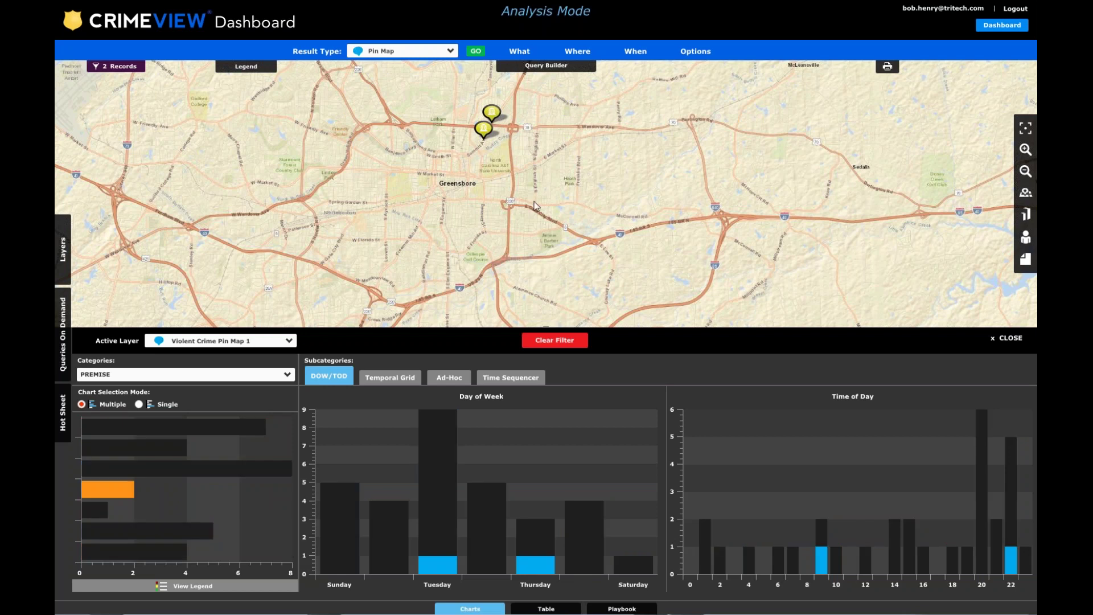
left_click_drag(535, 202, 539, 226)
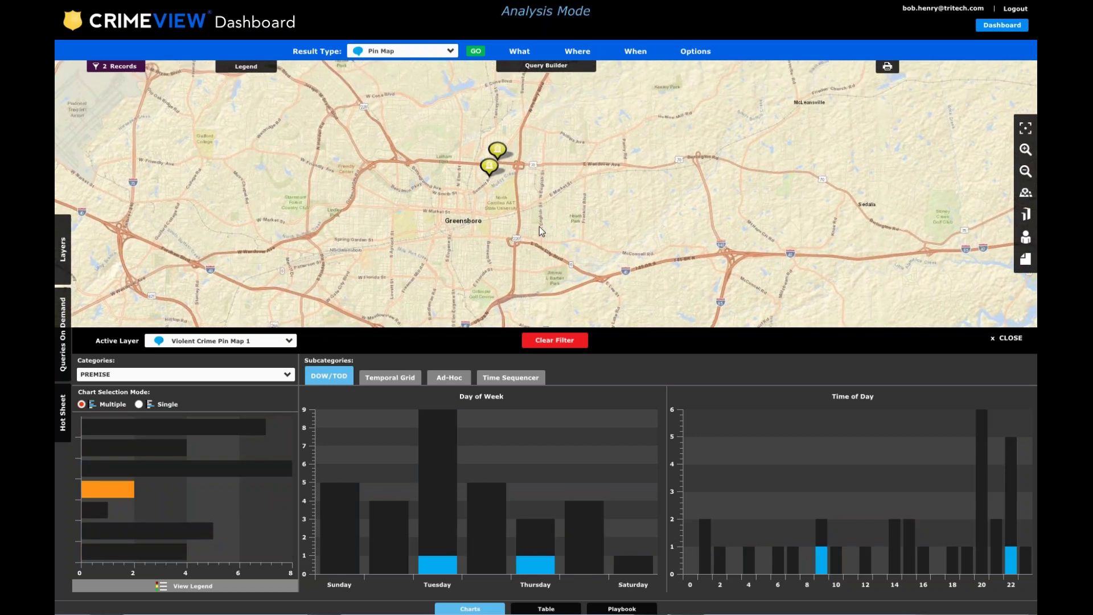
left_click(547, 340)
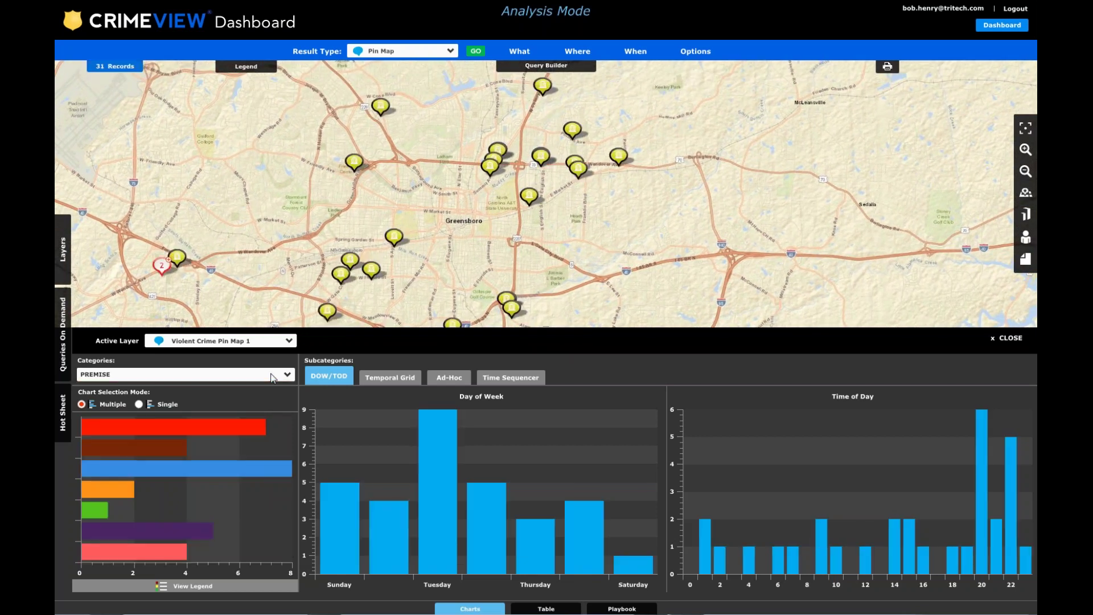
left_click(182, 374)
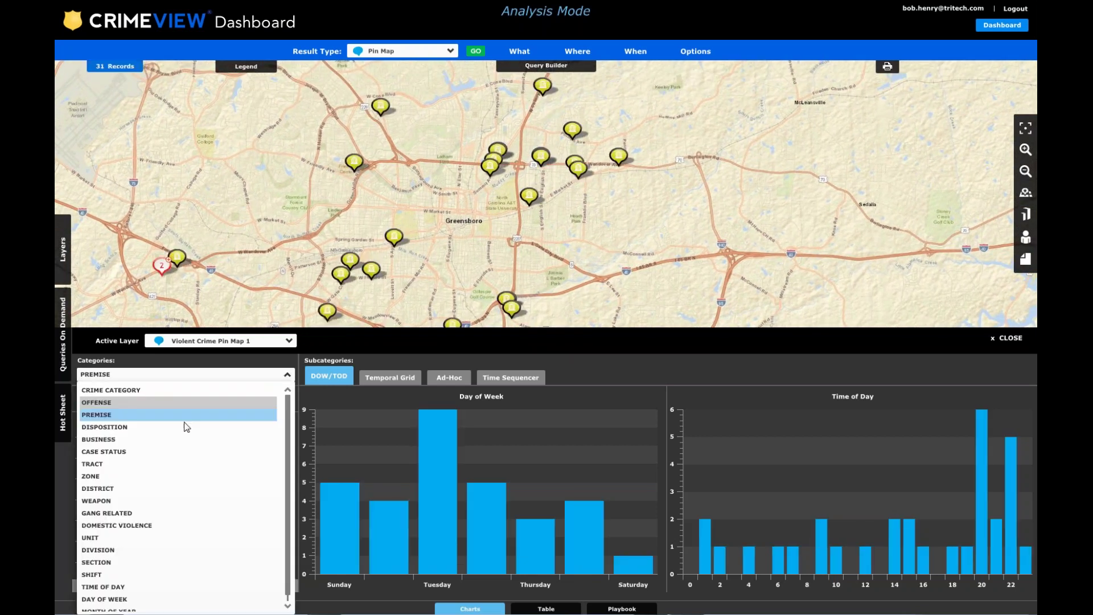
Chart the records by weapon as a bar chart, trying and clearing Handgun and Knife filters.
left_click(103, 501)
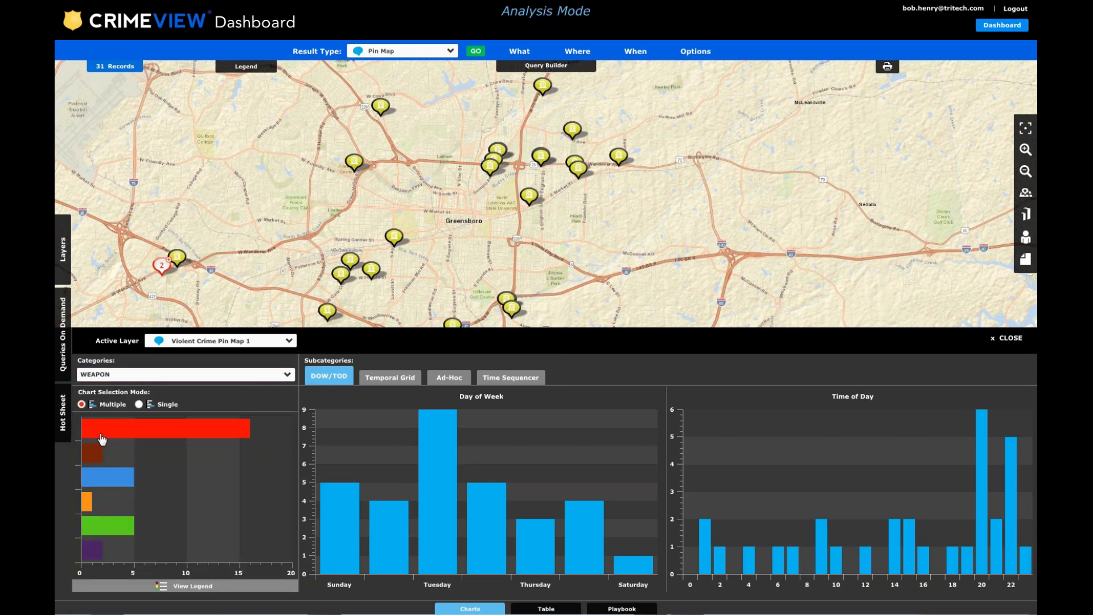
left_click(191, 588)
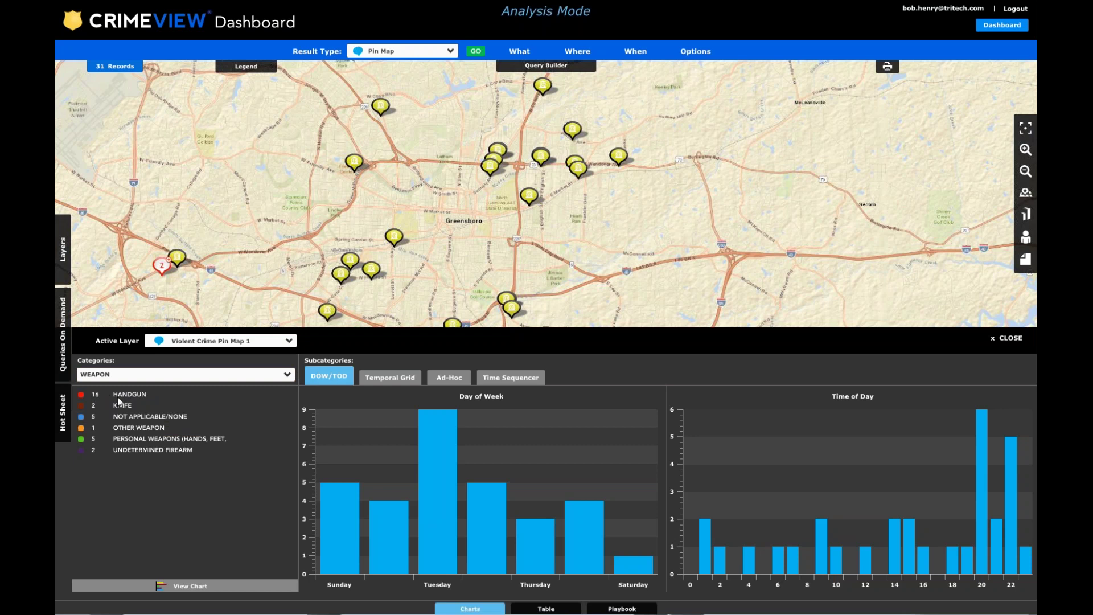
left_click(177, 585)
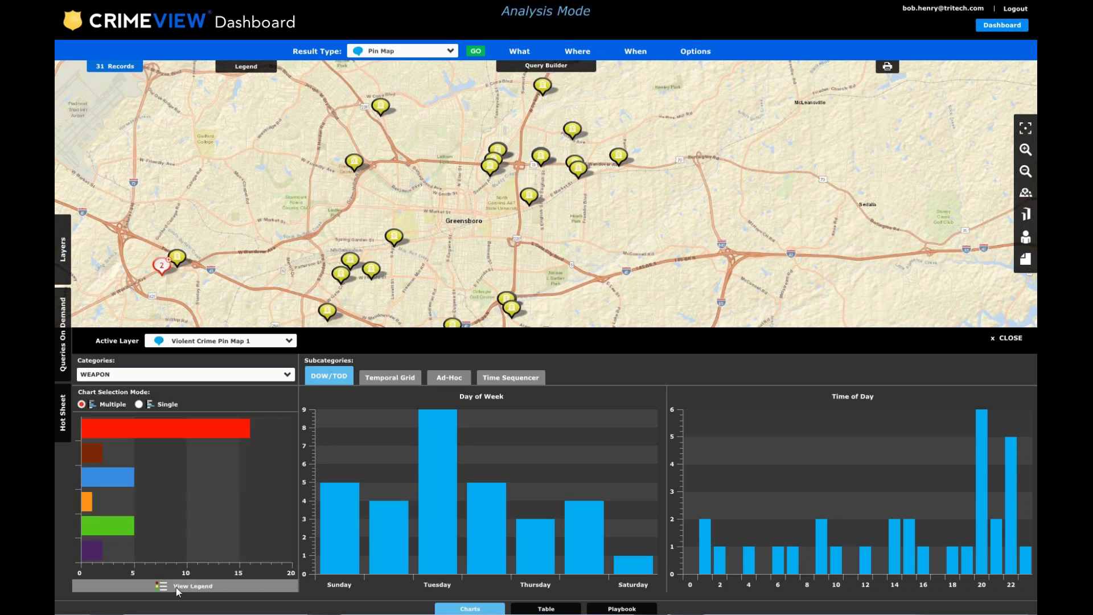
left_click(118, 430)
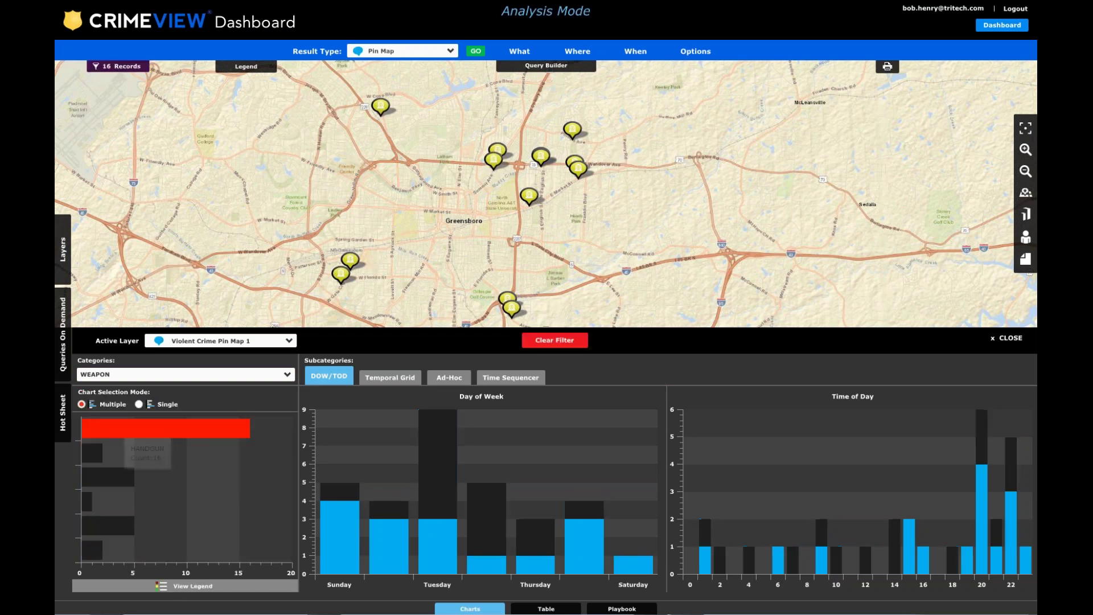
left_click(545, 341)
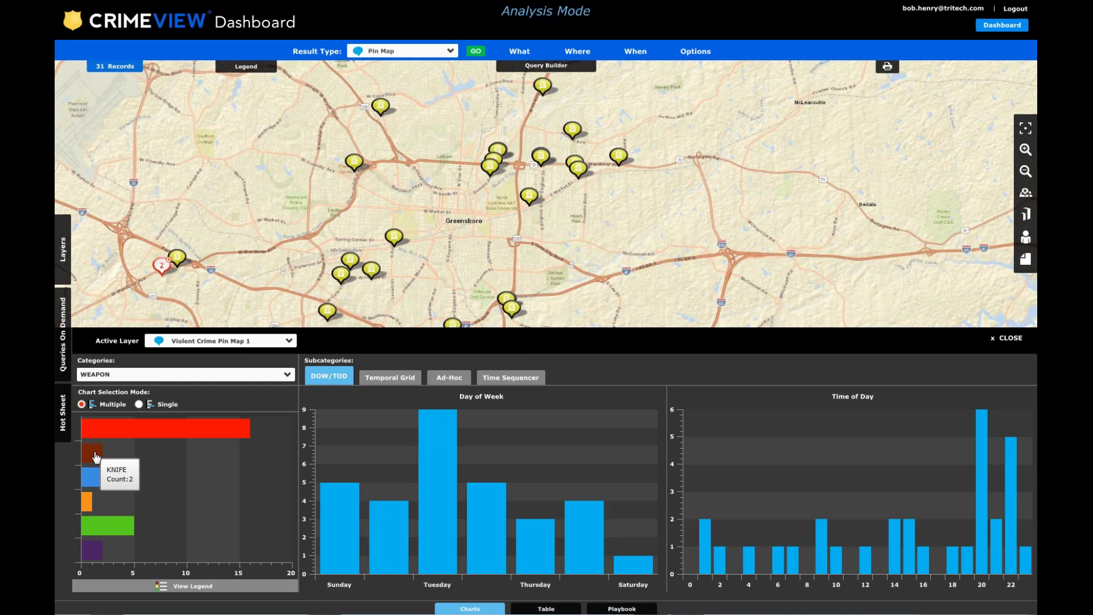
left_click(97, 453)
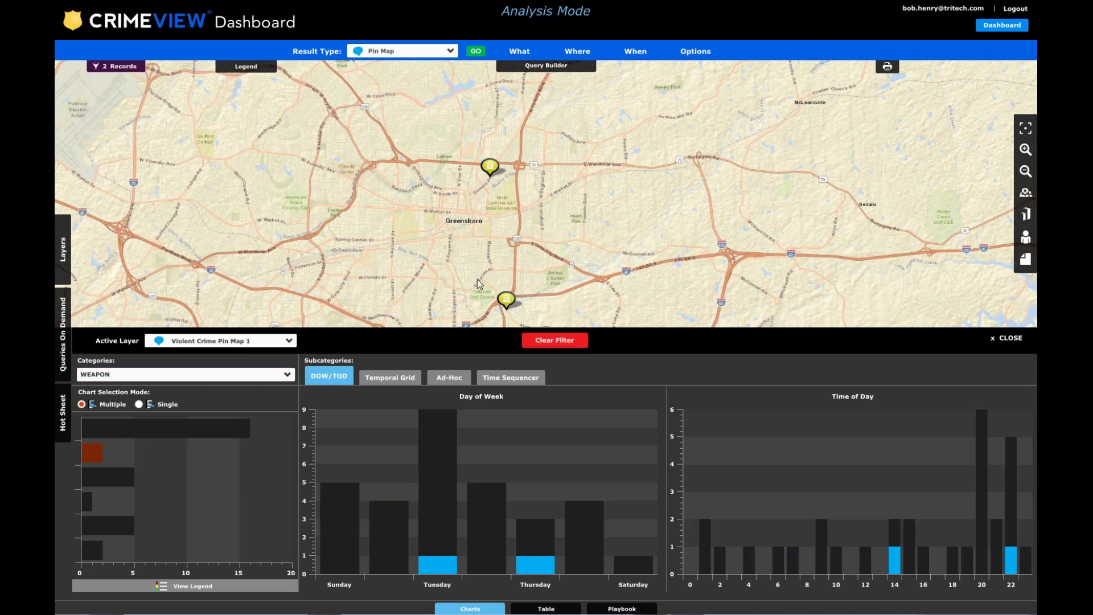
left_click(558, 340)
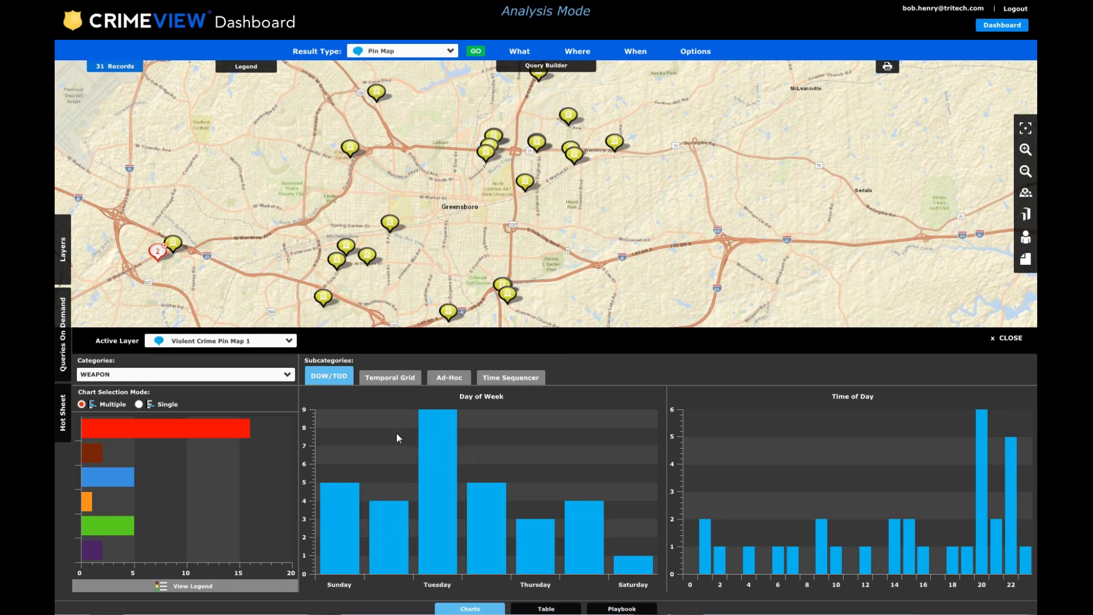
Try and clear a Tuesday day-of-week filter, then show the day-by-hour temporal grid.
mouse_move(436, 462)
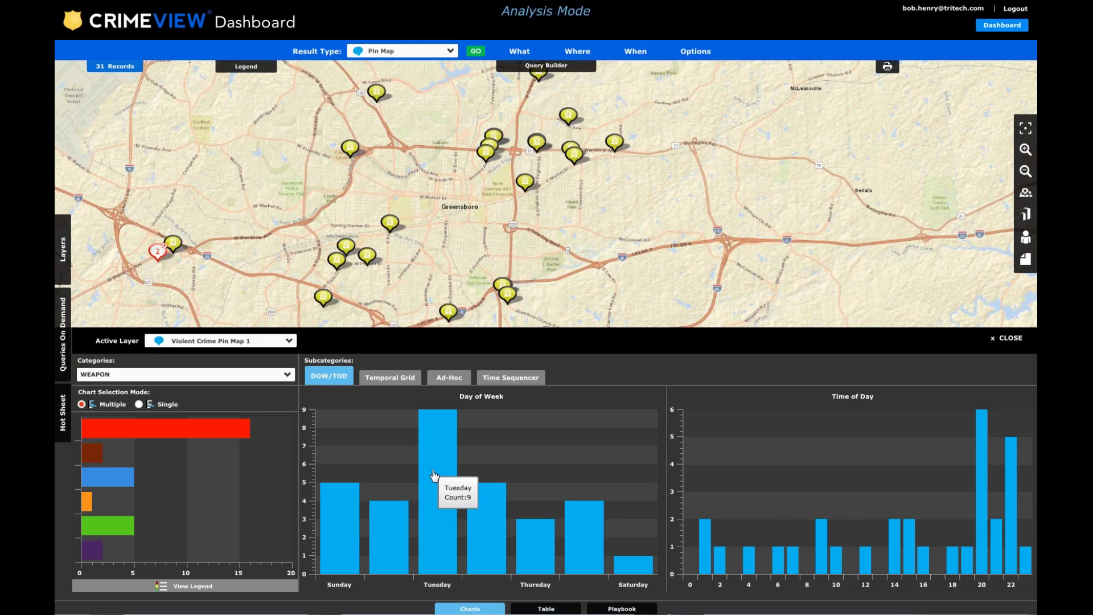
left_click(434, 476)
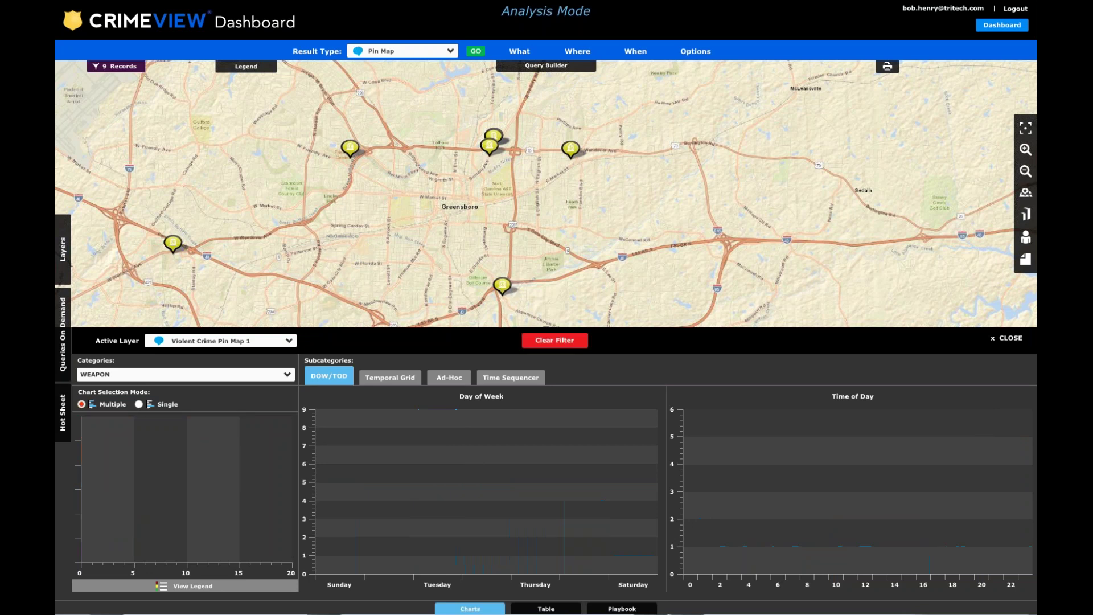
left_click_drag(532, 267, 548, 234)
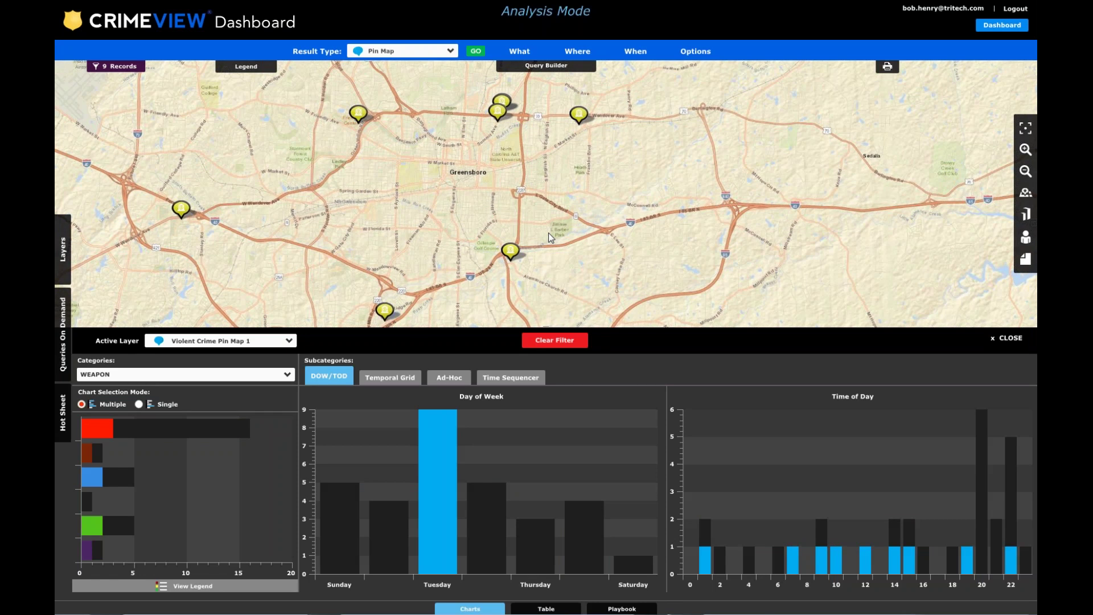
left_click(556, 340)
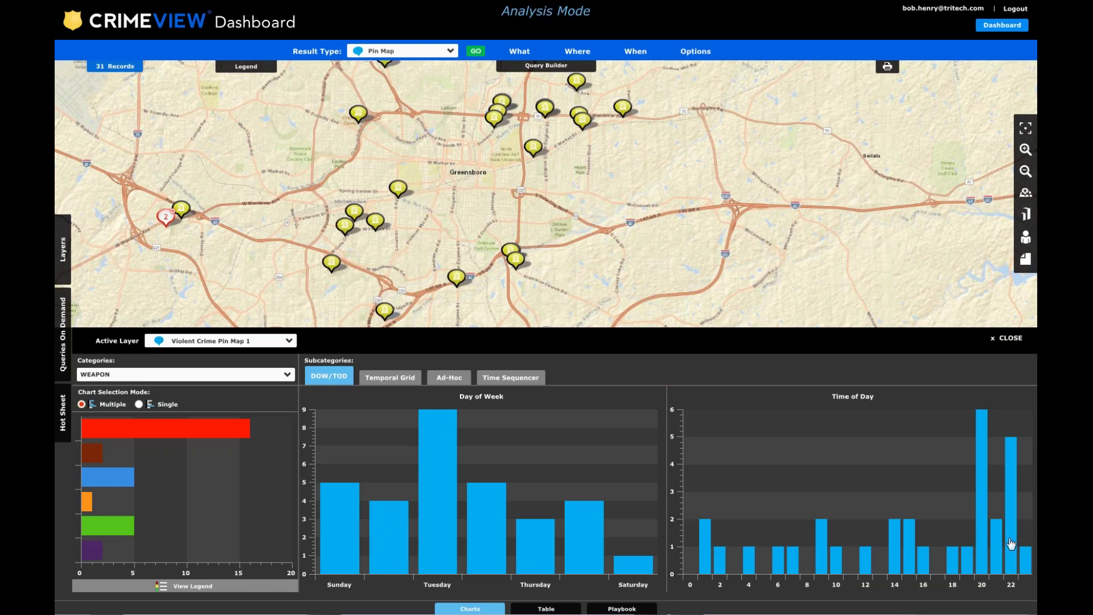
mouse_move(985, 498)
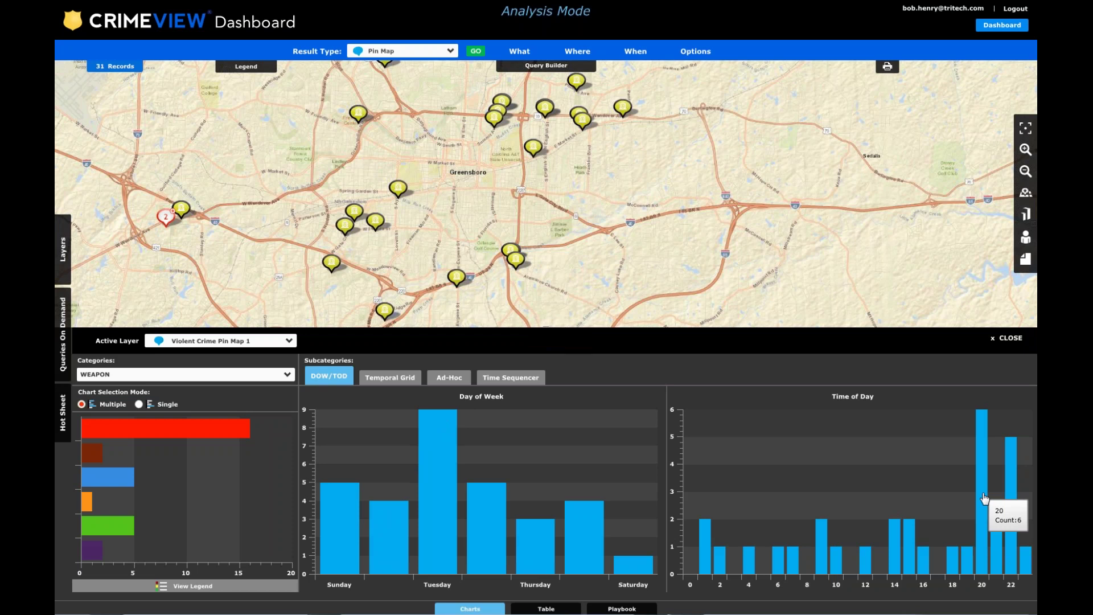
left_click(386, 379)
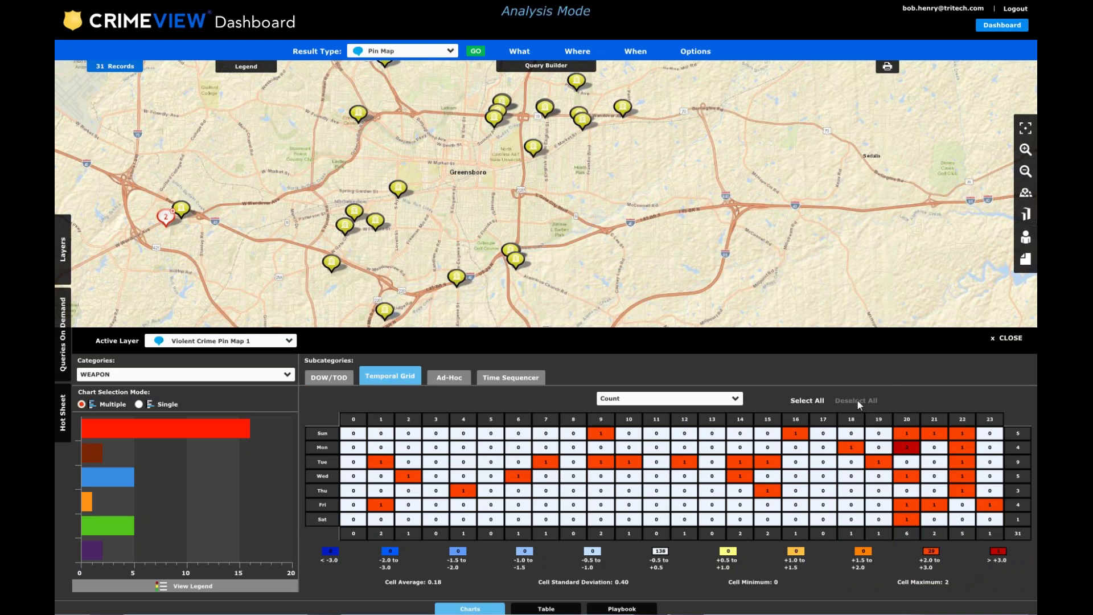
Select the Tuesday hour-9 cell, deselect all, then filter and clear the whole Tuesday row.
left_click(601, 461)
left_click(855, 398)
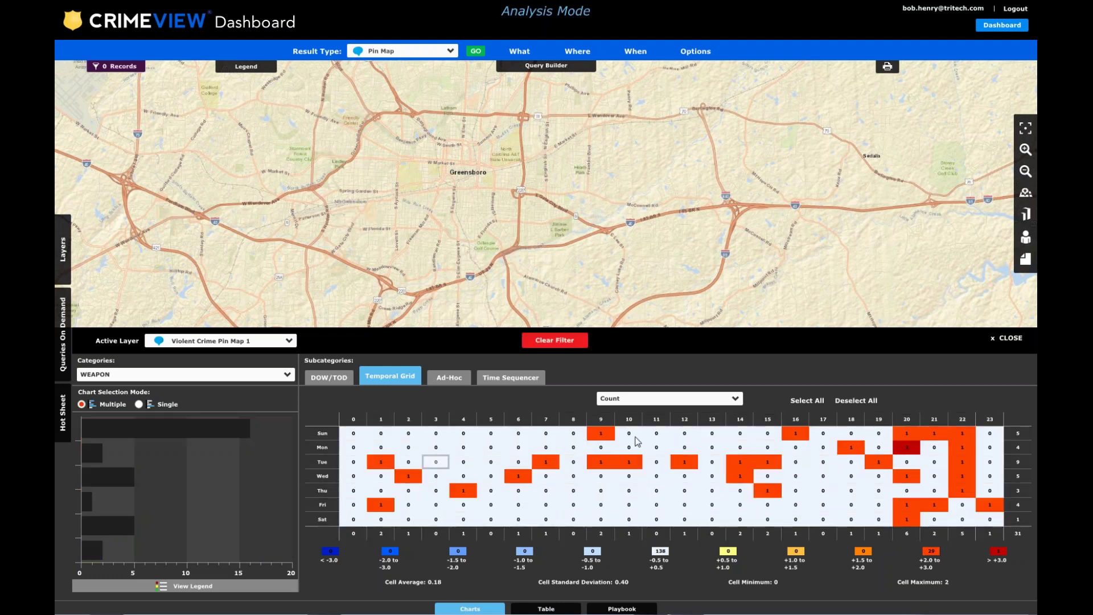
left_click(322, 463)
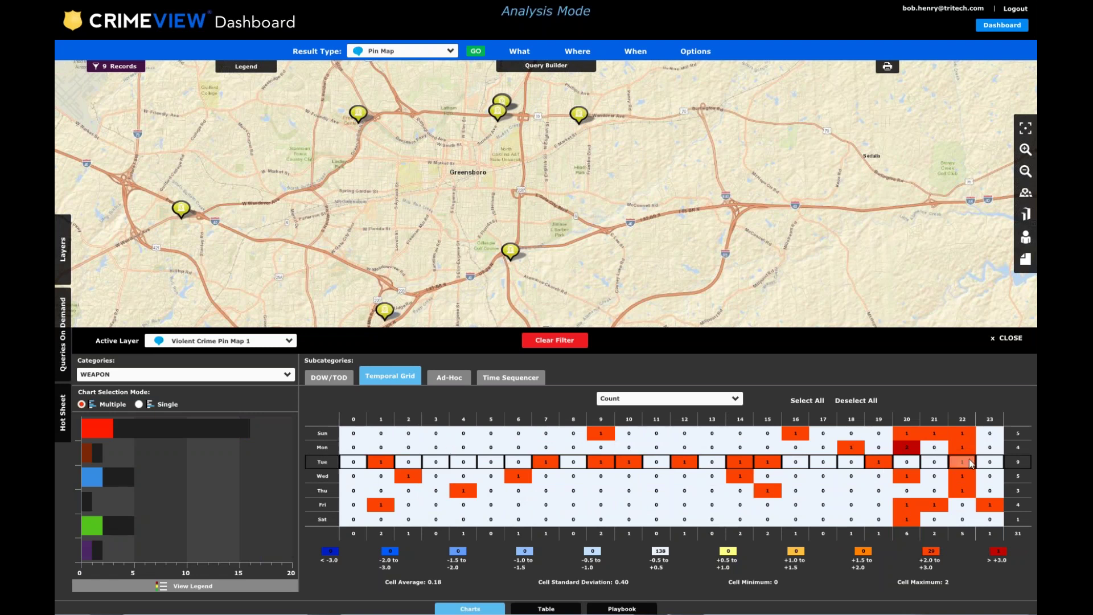
left_click_drag(614, 250, 675, 236)
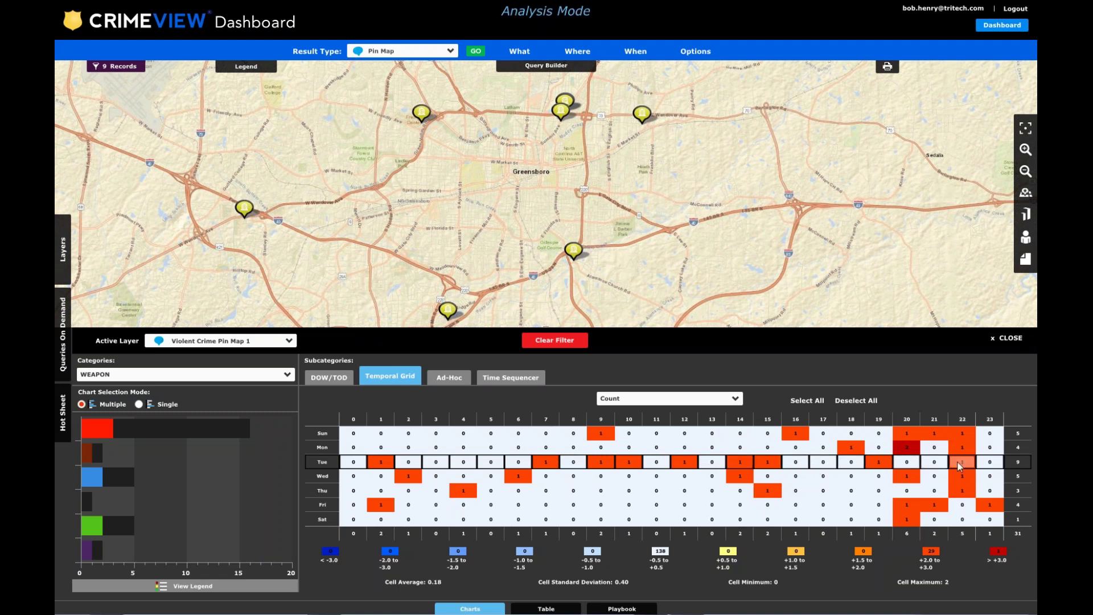
left_click(859, 400)
Filter to the hour 20–22 columns, clear back to all 31 records, and show the Time Sequencer.
left_click(906, 414)
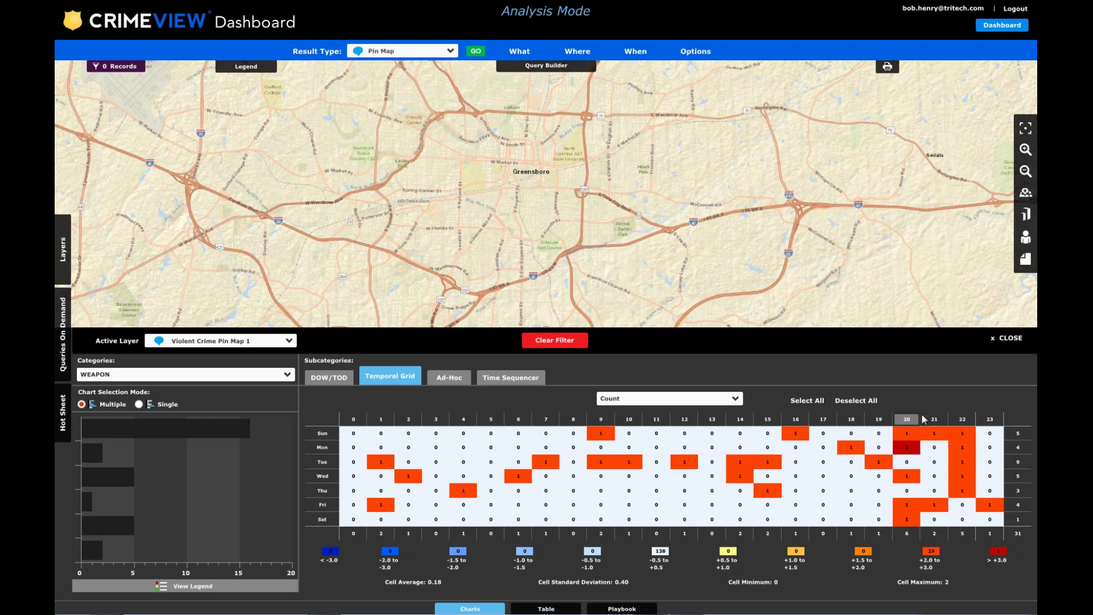
left_click(934, 418)
left_click(963, 421)
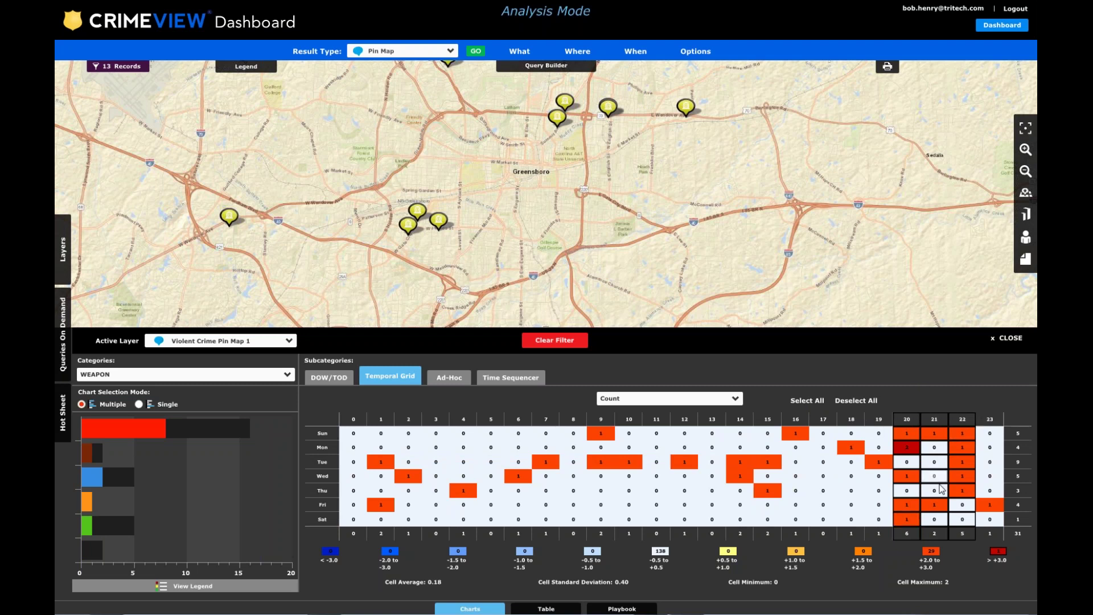
left_click_drag(645, 208, 708, 276)
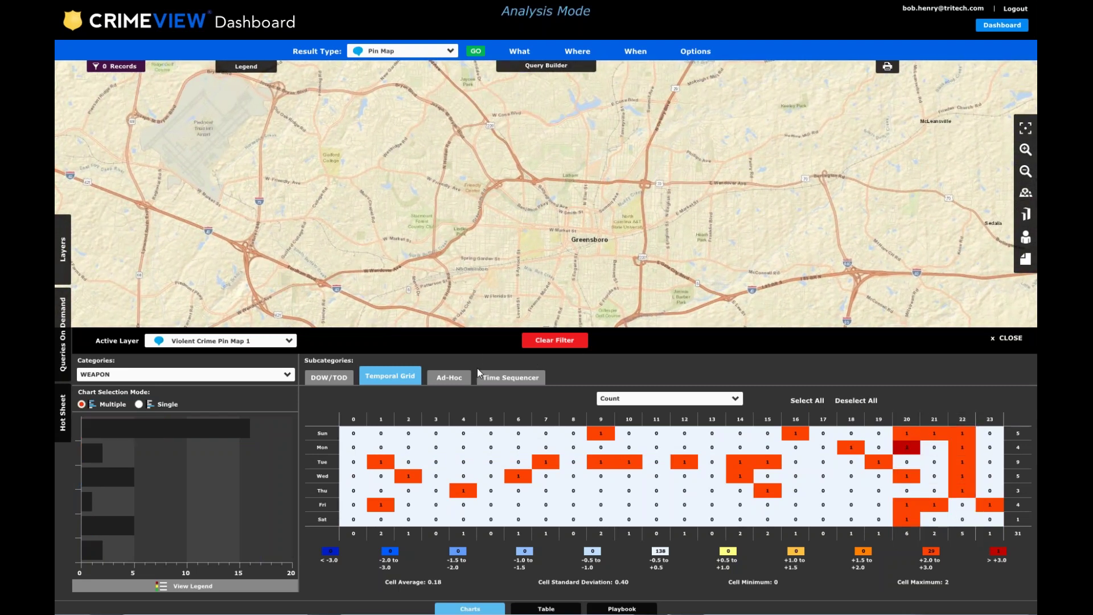
left_click(551, 342)
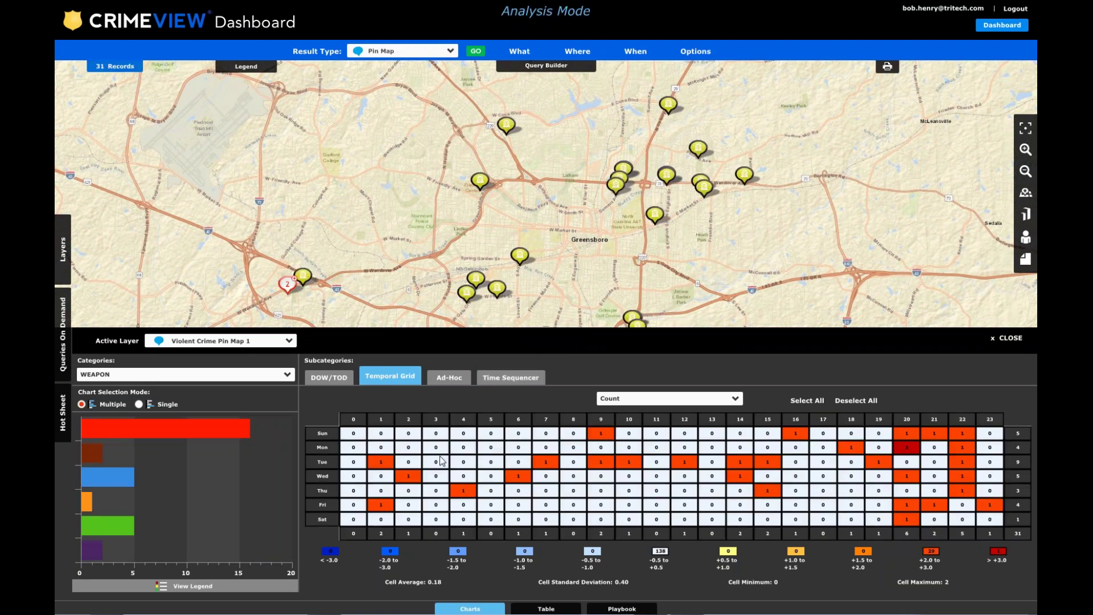
left_click(510, 377)
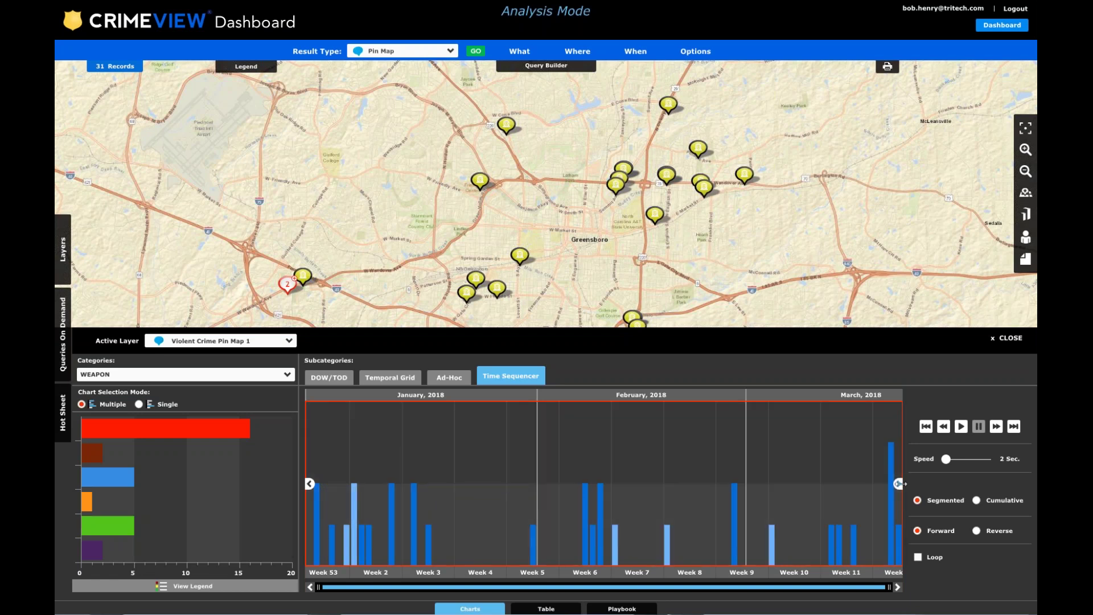
Shrink the time sequencer range to a one-week window and zoom the timeline to days.
left_click_drag(899, 484, 402, 470)
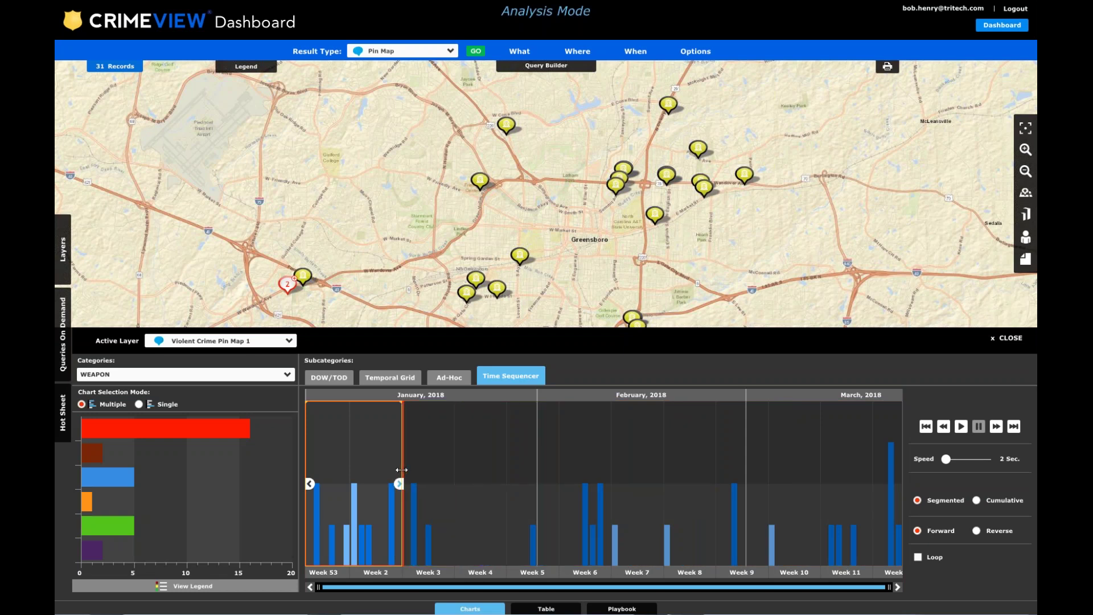
left_click_drag(313, 484, 355, 482)
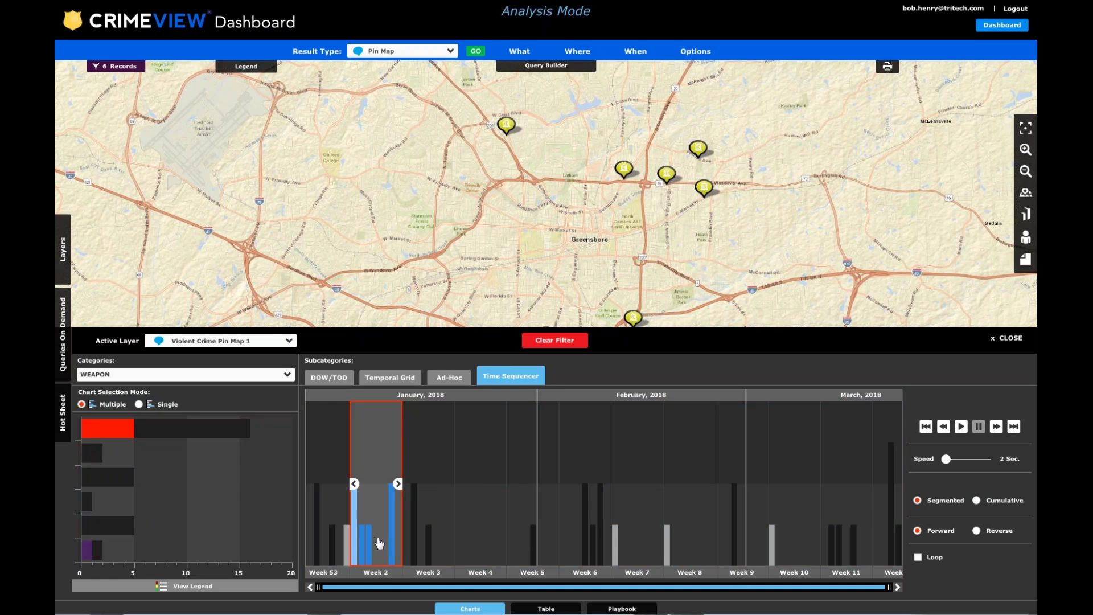
scroll(379, 543, "up", 3)
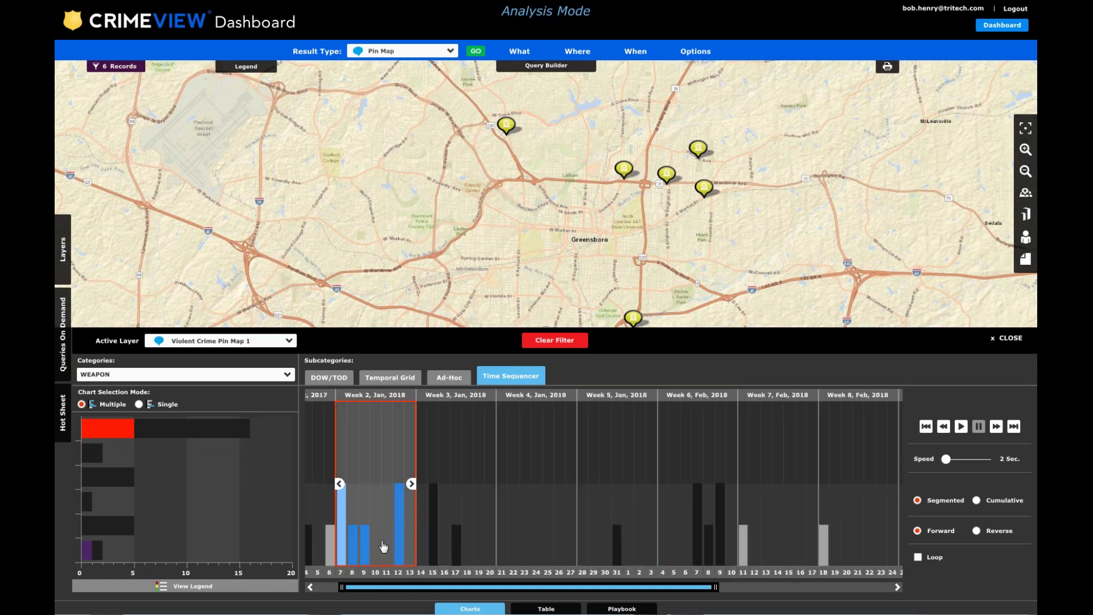
scroll(384, 542, "down", 2)
scroll(384, 542, "down", 1)
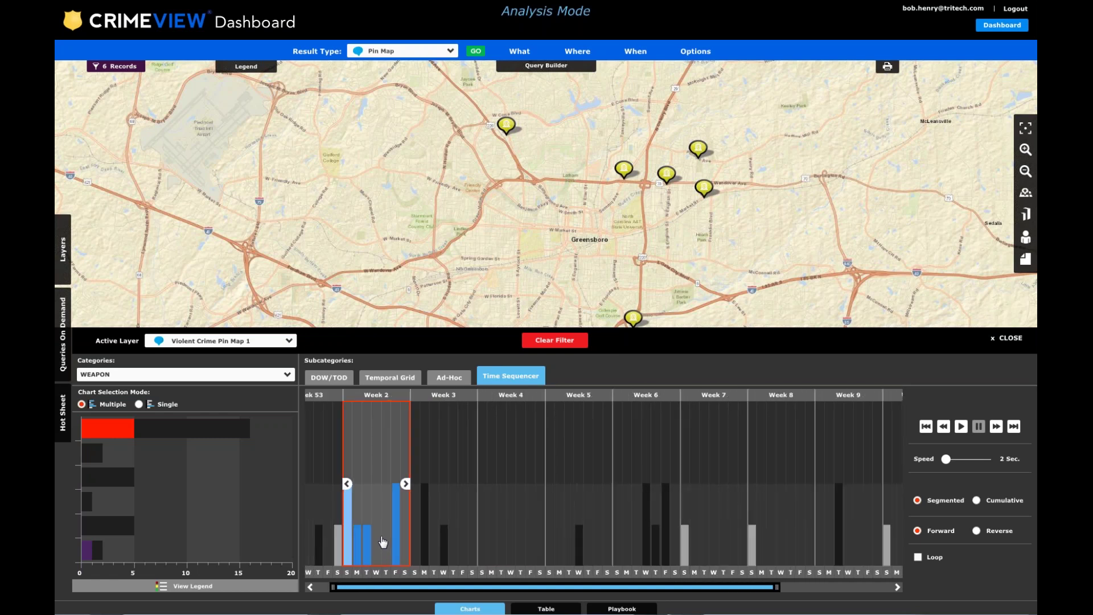
scroll(383, 542, "down", 1)
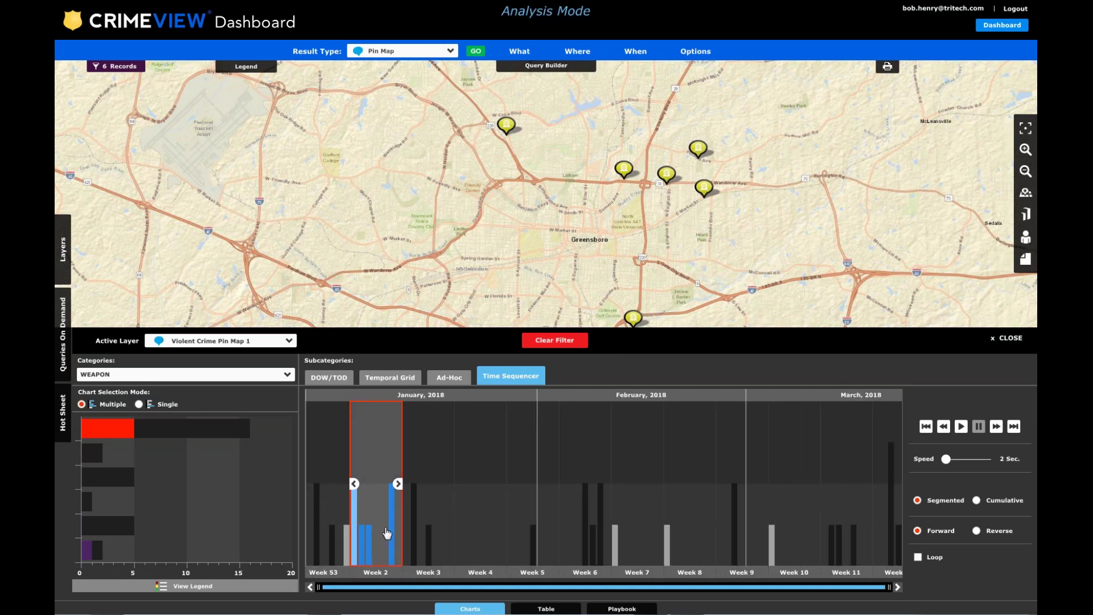
scroll(387, 533, "up", 2)
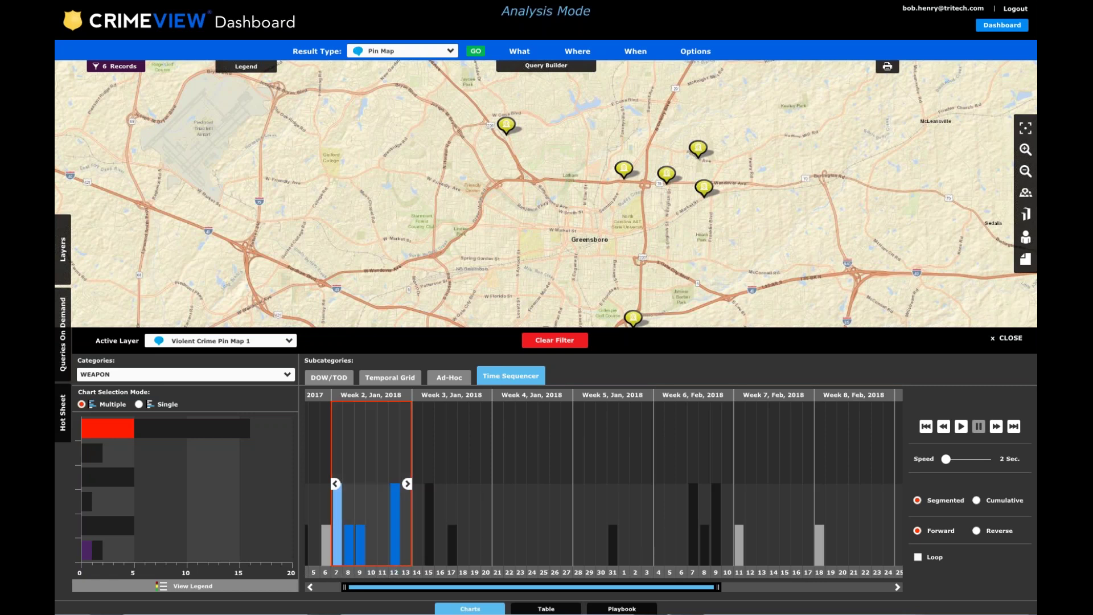
Position the one-week window onto Week 3 of January 2018 (Jan 14–20), showing 3 records.
left_click(997, 427)
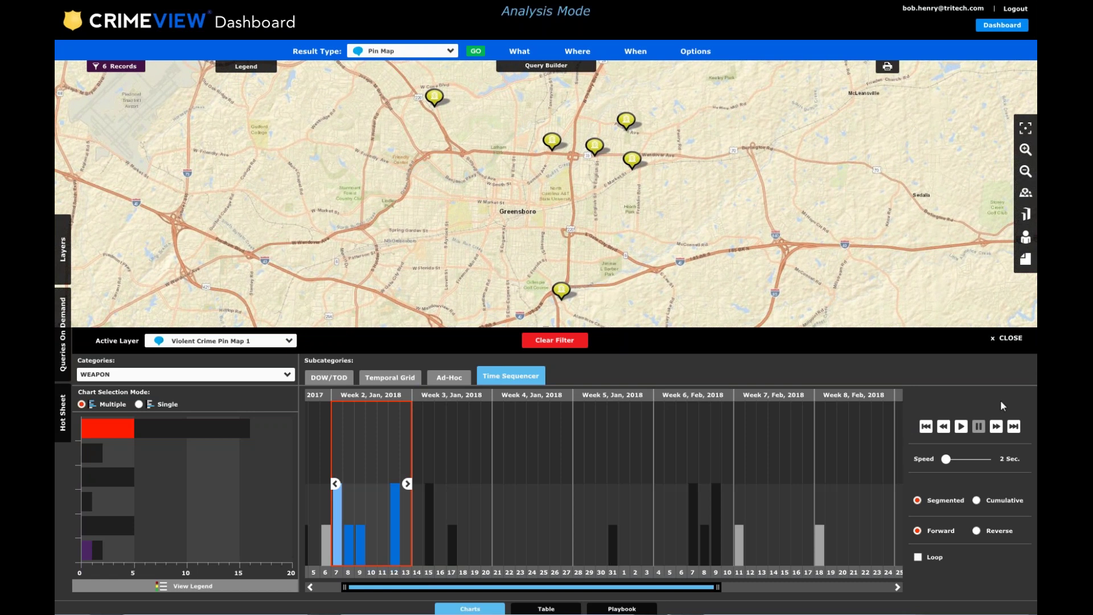
left_click(997, 432)
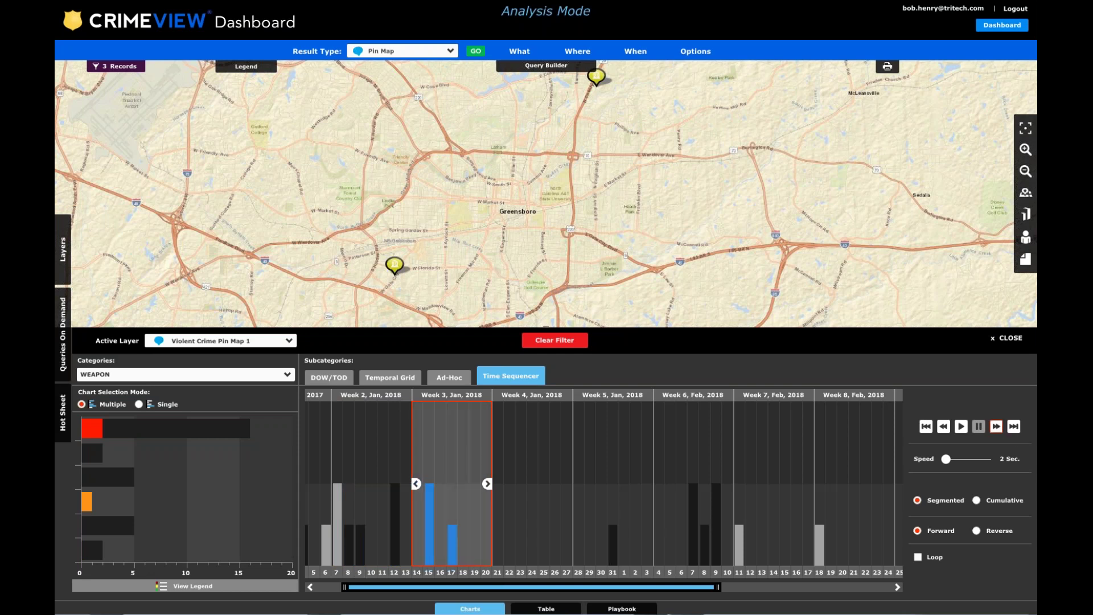
left_click_drag(441, 503, 378, 498)
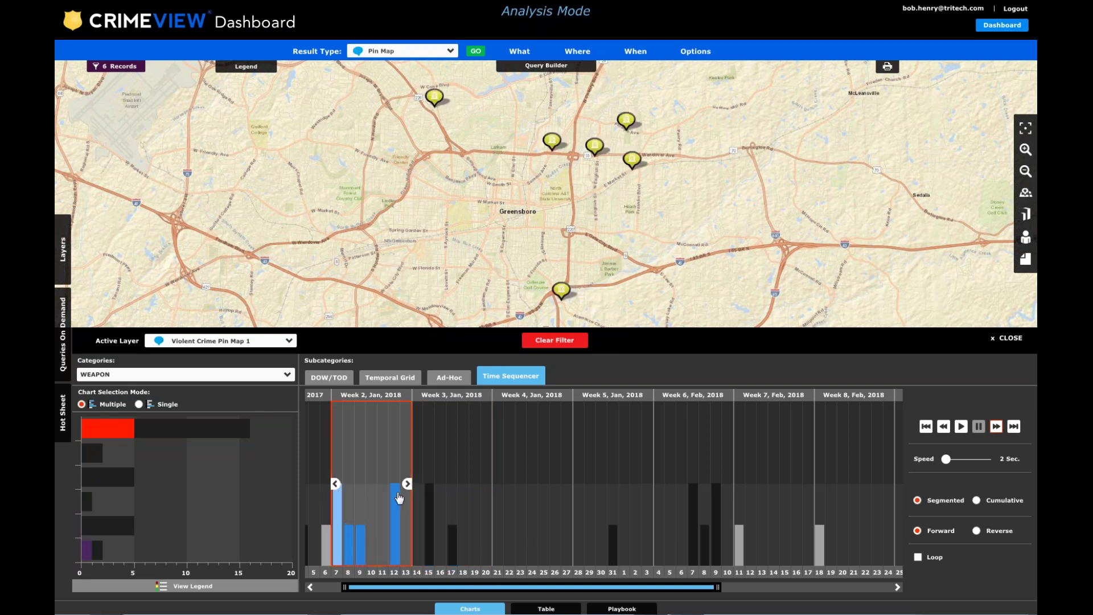
left_click_drag(369, 514, 448, 509)
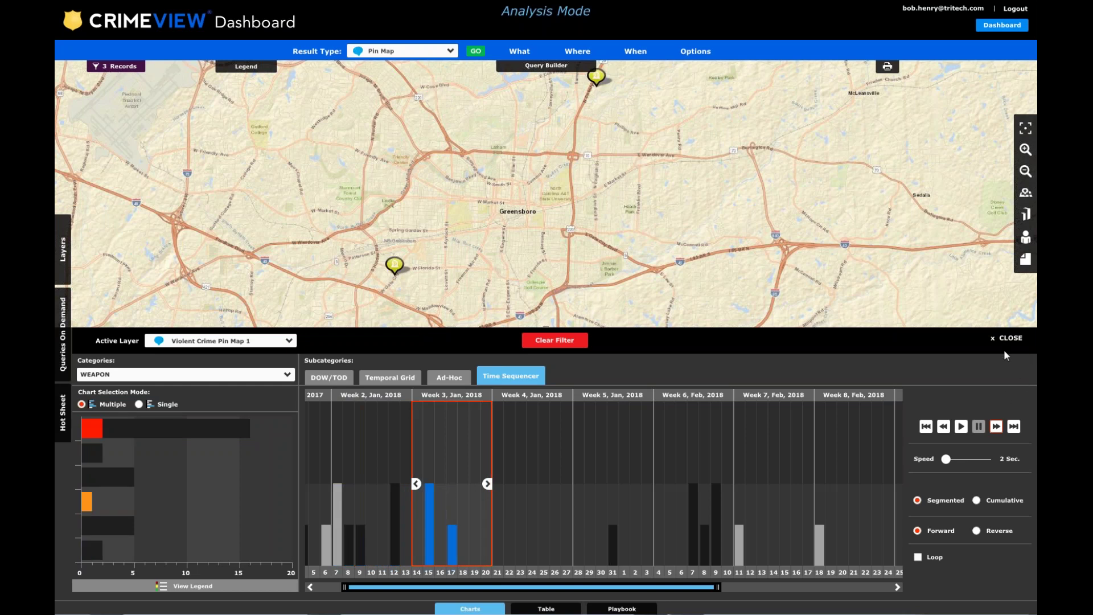
Step the time window forward week by week from Week 4 to the final Week 12.
left_click(996, 427)
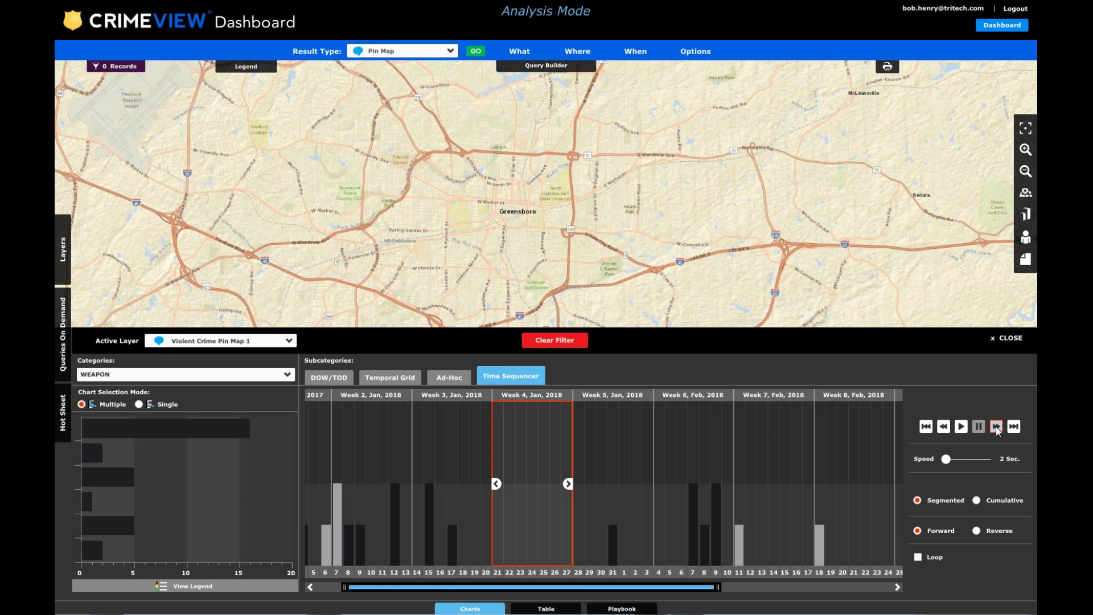
left_click(996, 426)
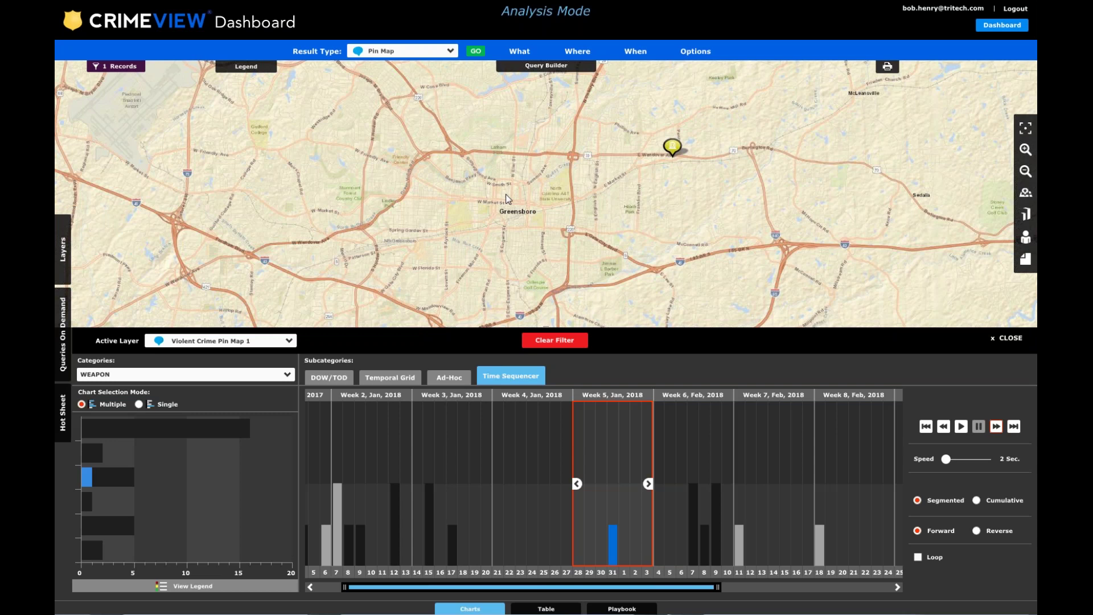
left_click(995, 426)
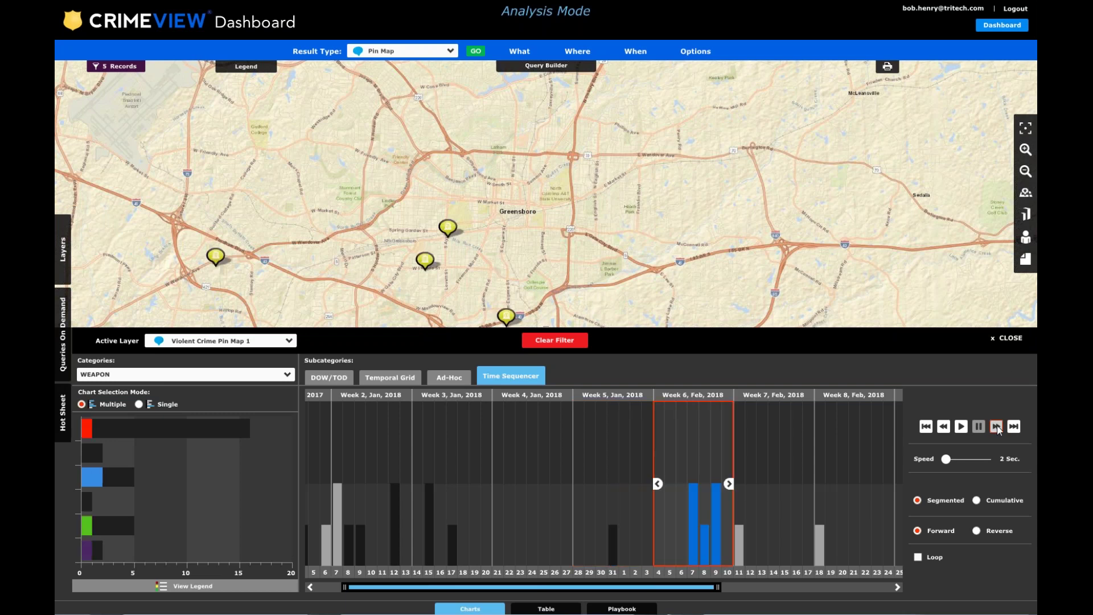
left_click(996, 426)
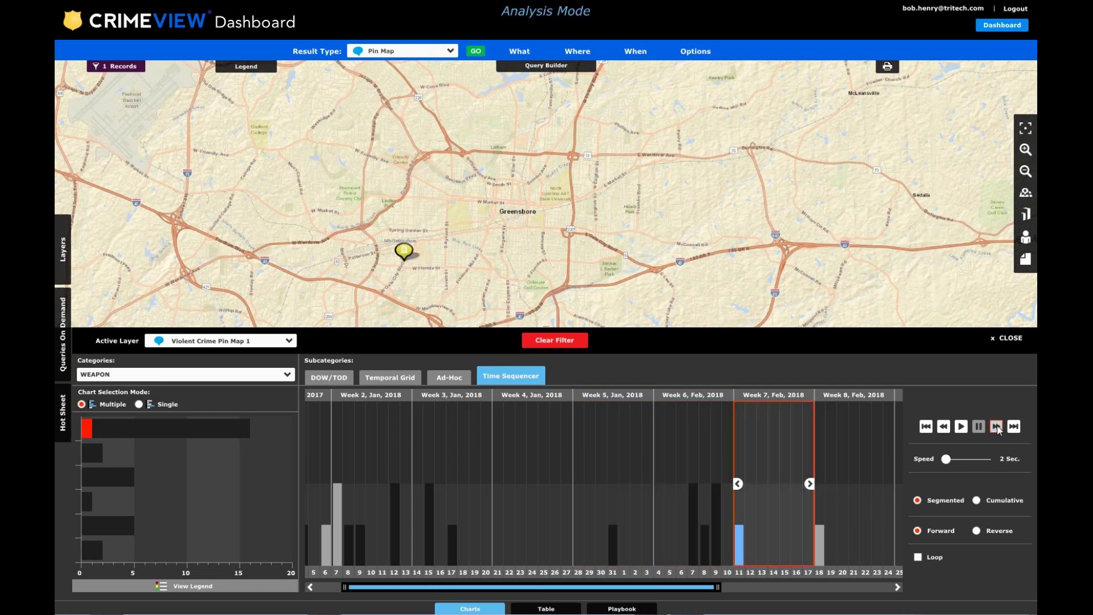
left_click(996, 426)
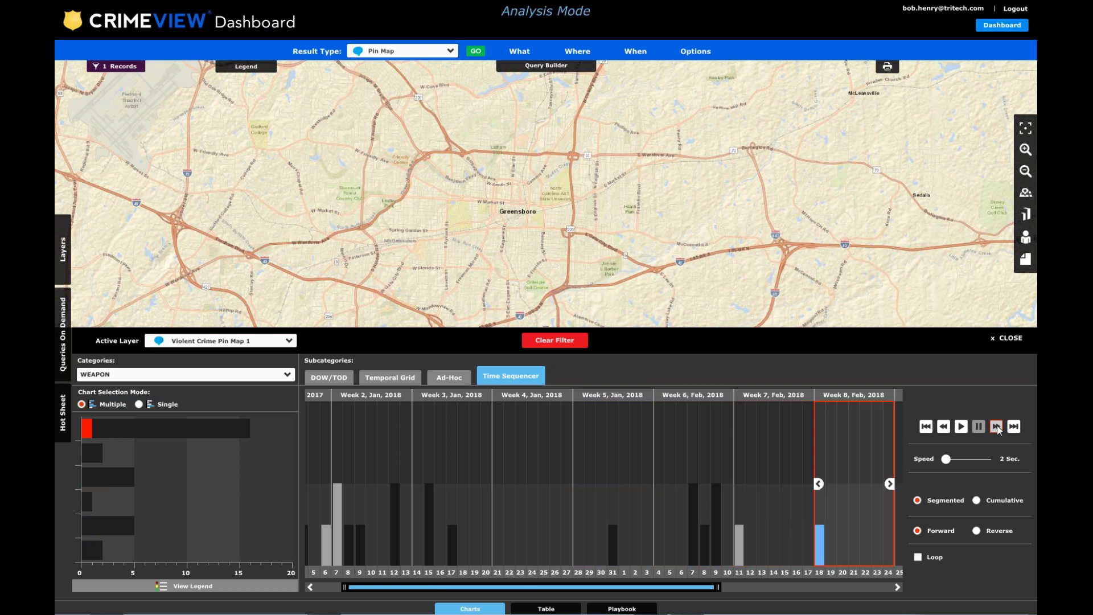
left_click(995, 426)
left_click(995, 426)
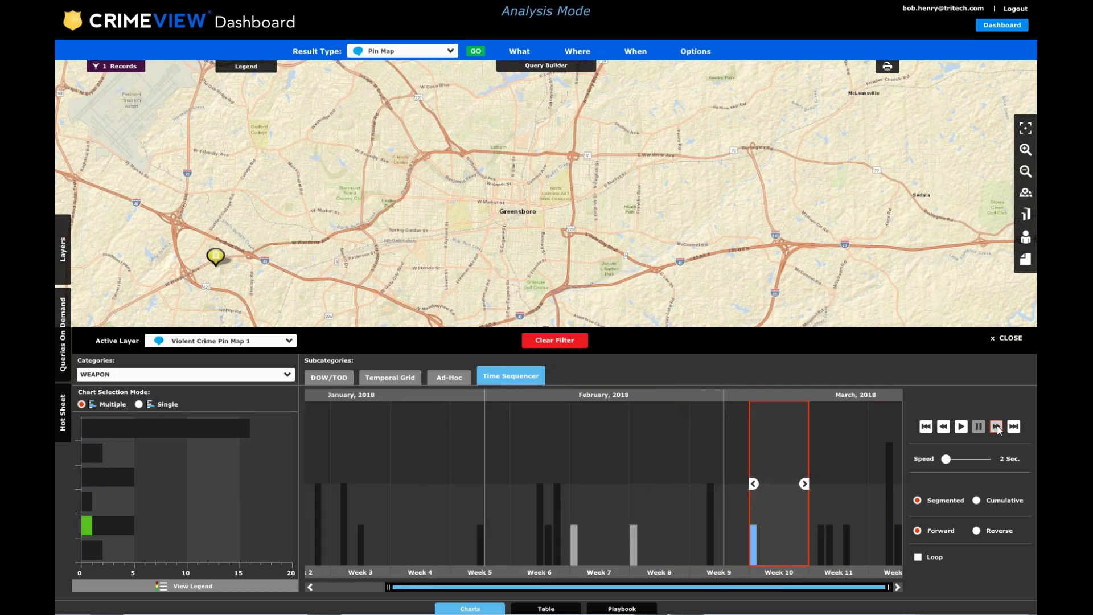
left_click(995, 426)
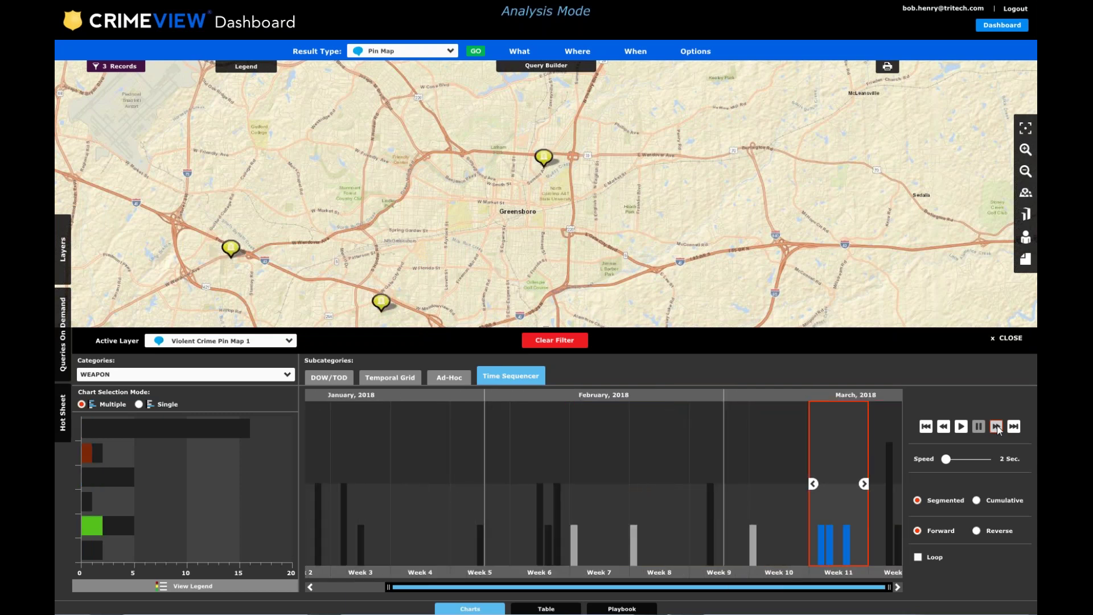
left_click(996, 427)
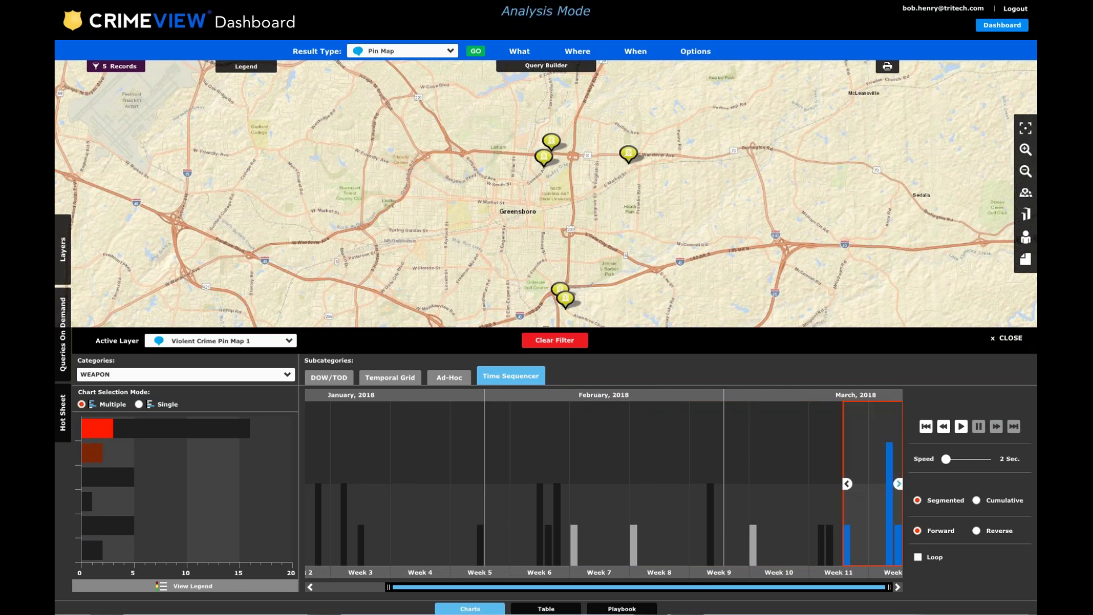
Start the window on Tuesday of Week 12, leaving 4 robbery pins, and list them in the table.
left_click_drag(854, 483, 897, 482)
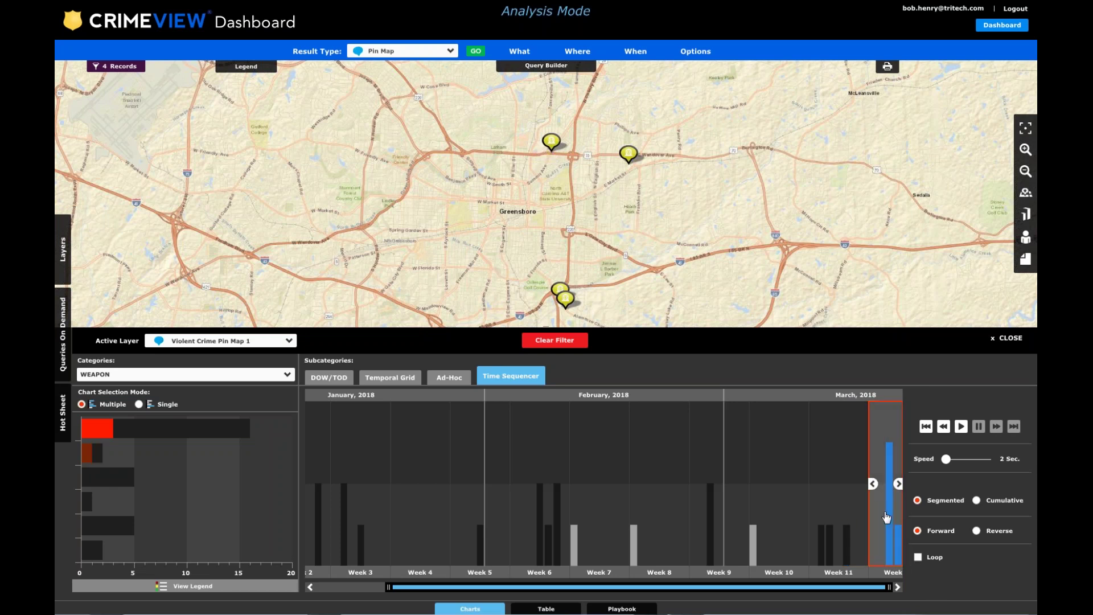
scroll(889, 521, "up", 2)
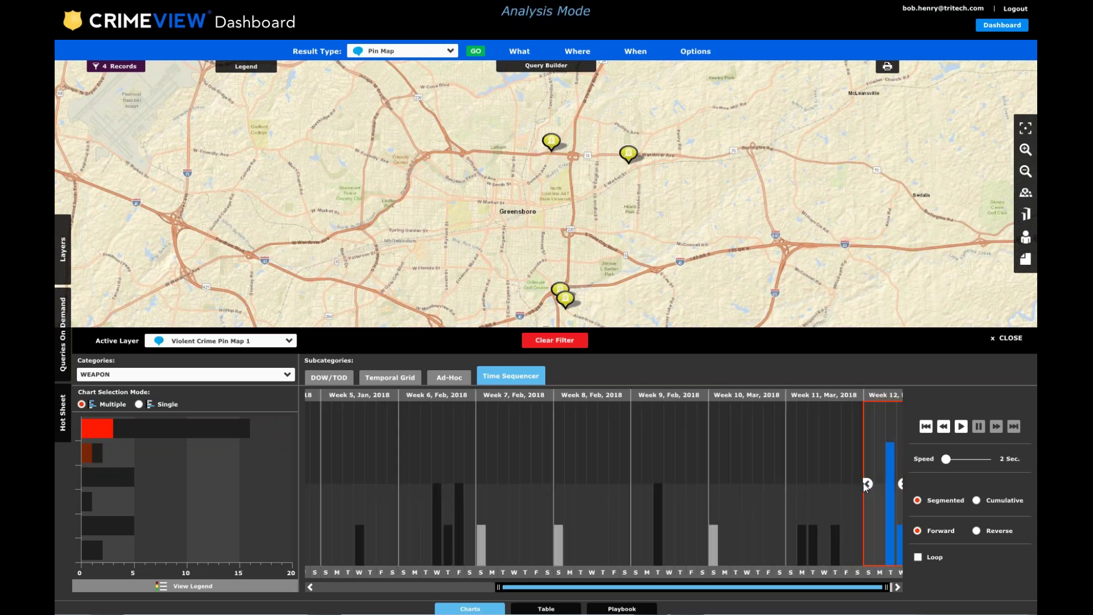
left_click_drag(866, 484, 882, 487)
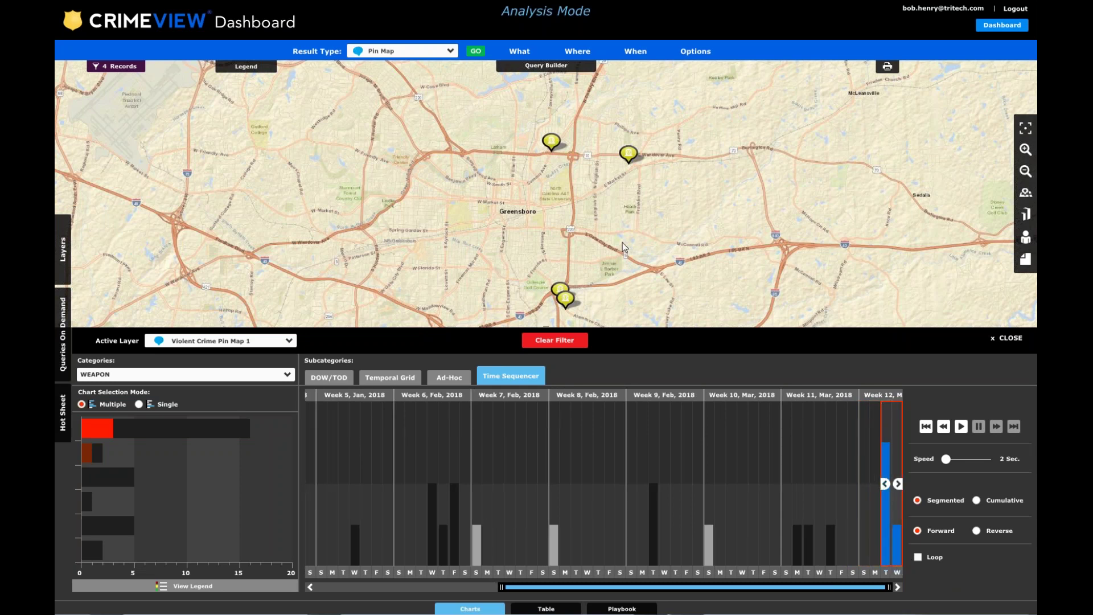
left_click_drag(621, 241, 589, 208)
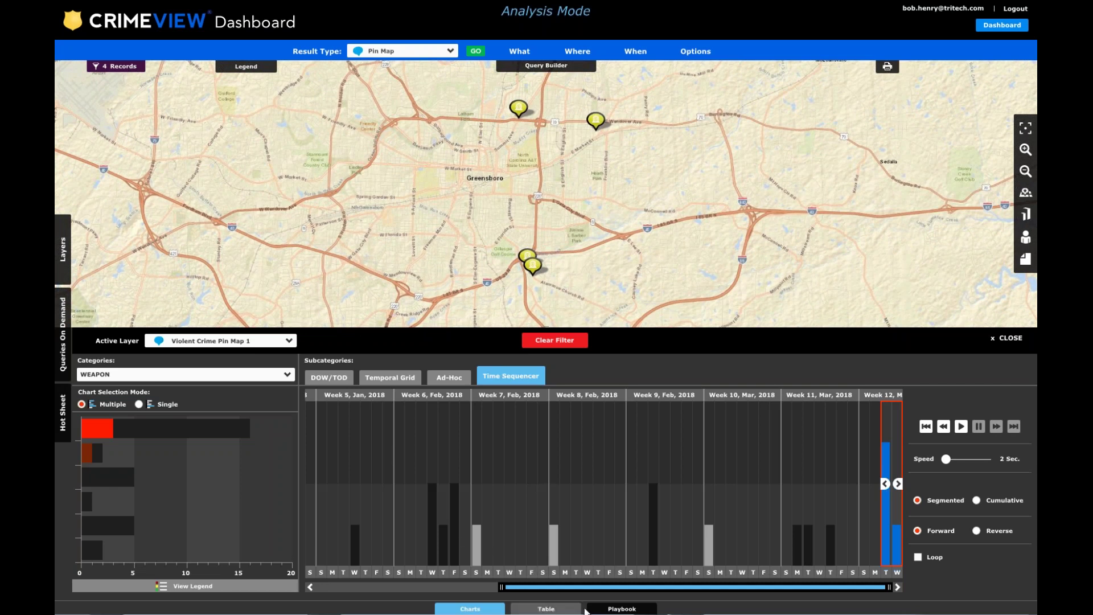
left_click(561, 608)
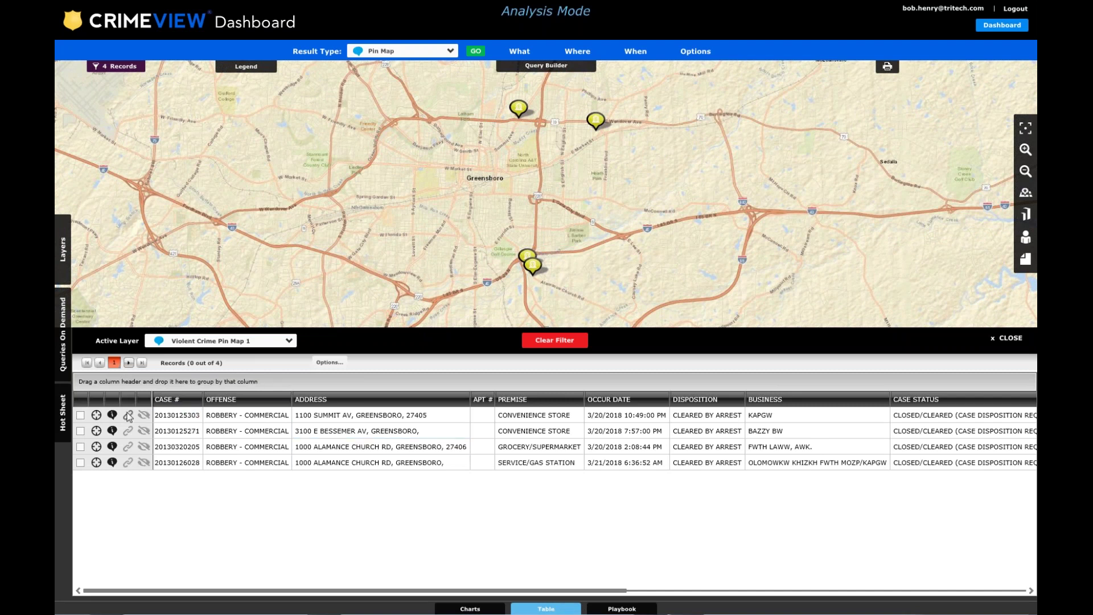
Check the first two robbery records and the service/gas station record in the table.
left_click(257, 419)
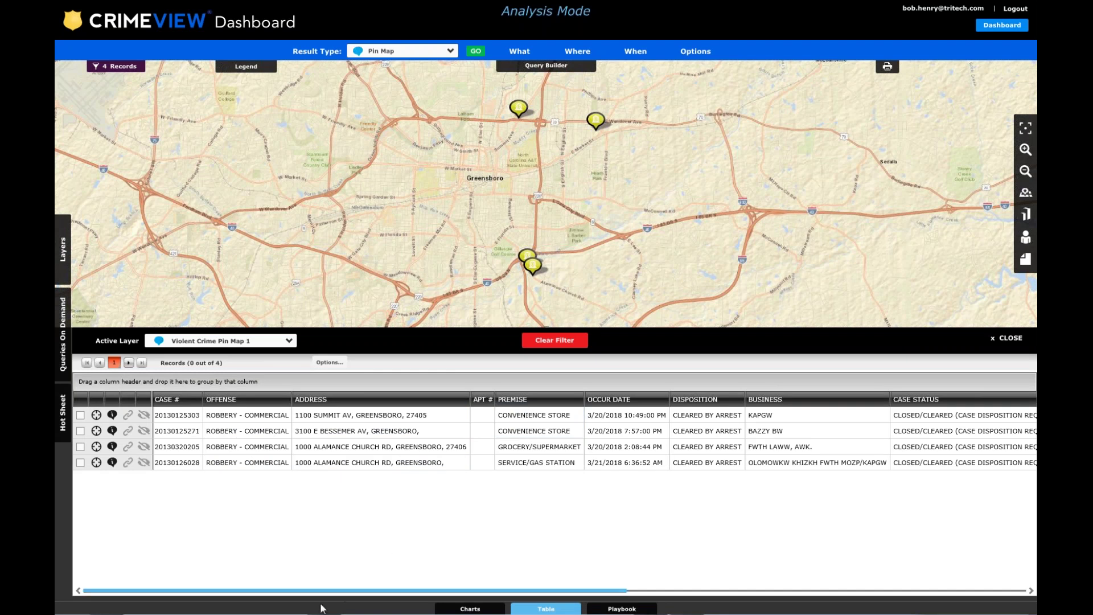
left_click_drag(308, 593, 396, 592)
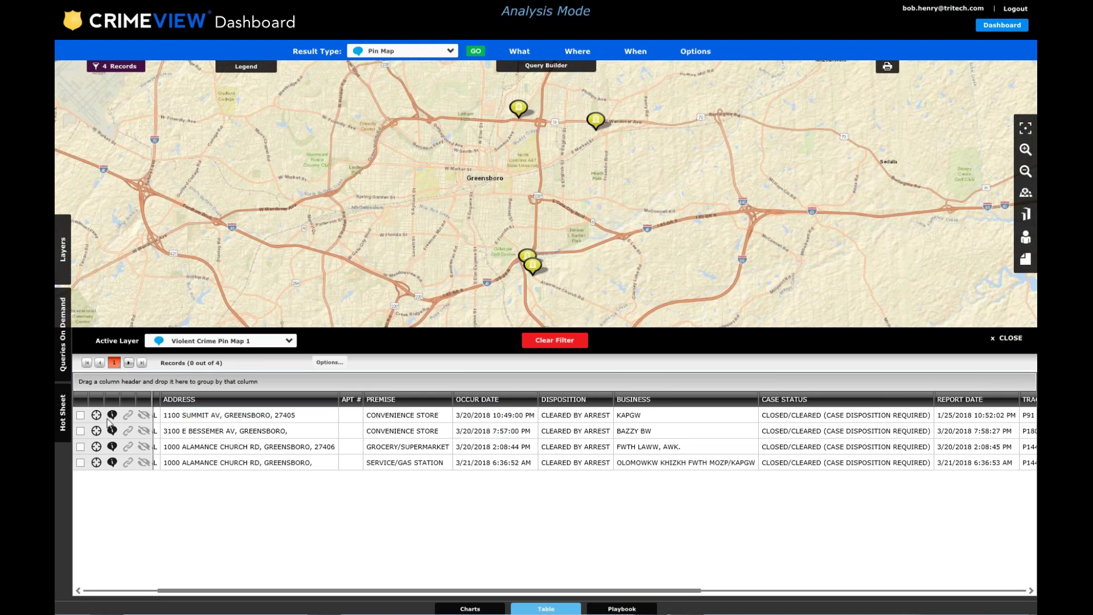
left_click(81, 415)
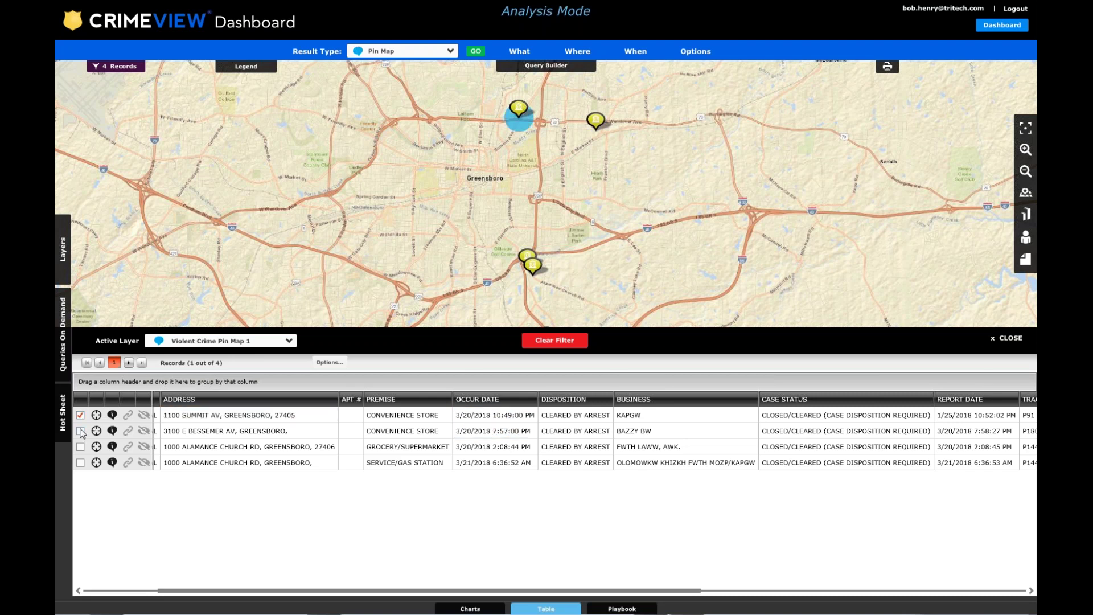
left_click(80, 432)
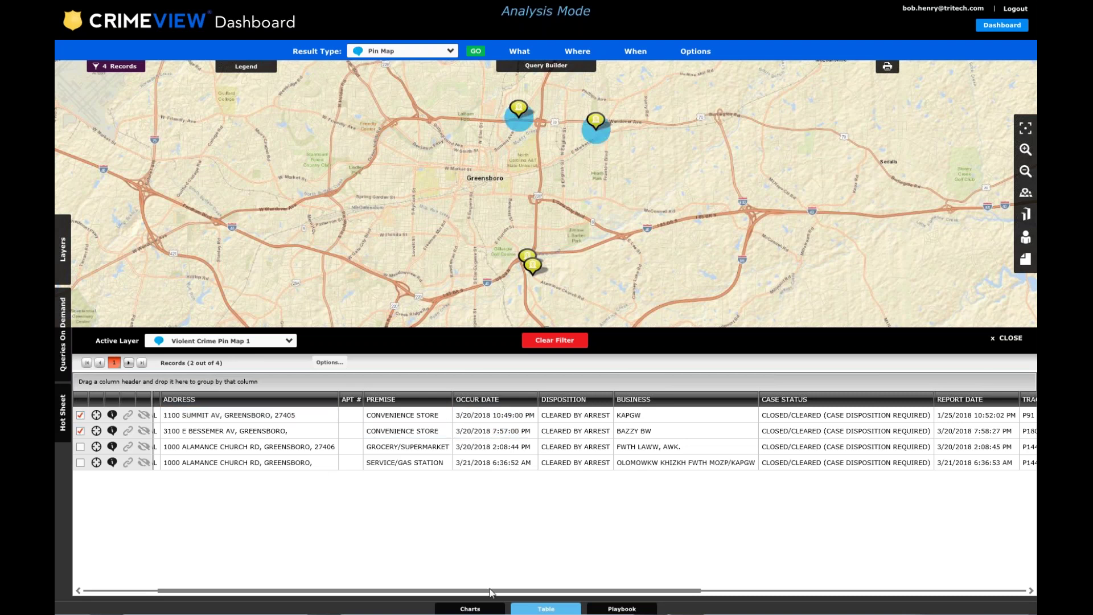
left_click_drag(486, 593, 878, 580)
left_click(373, 416)
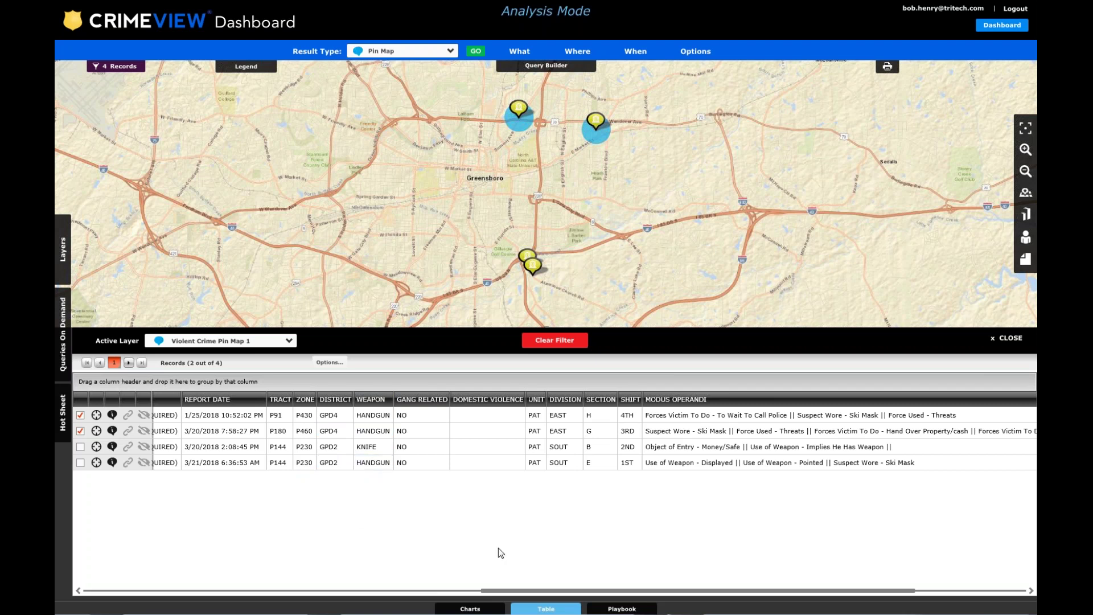
left_click(80, 463)
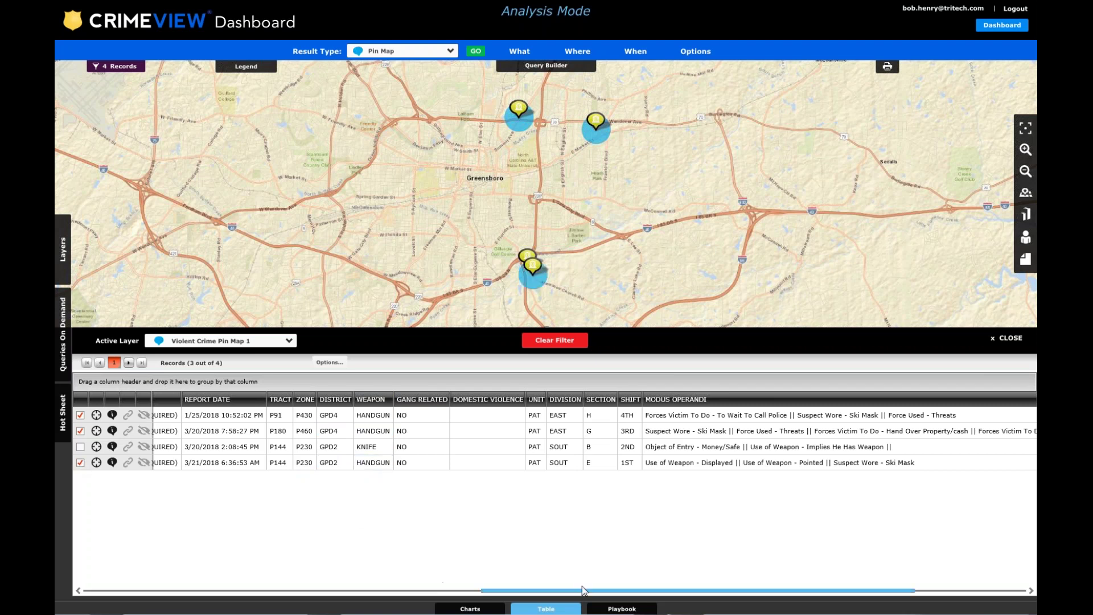
Review each record's premise type and scroll across the remaining table columns.
left_click_drag(583, 591, 244, 588)
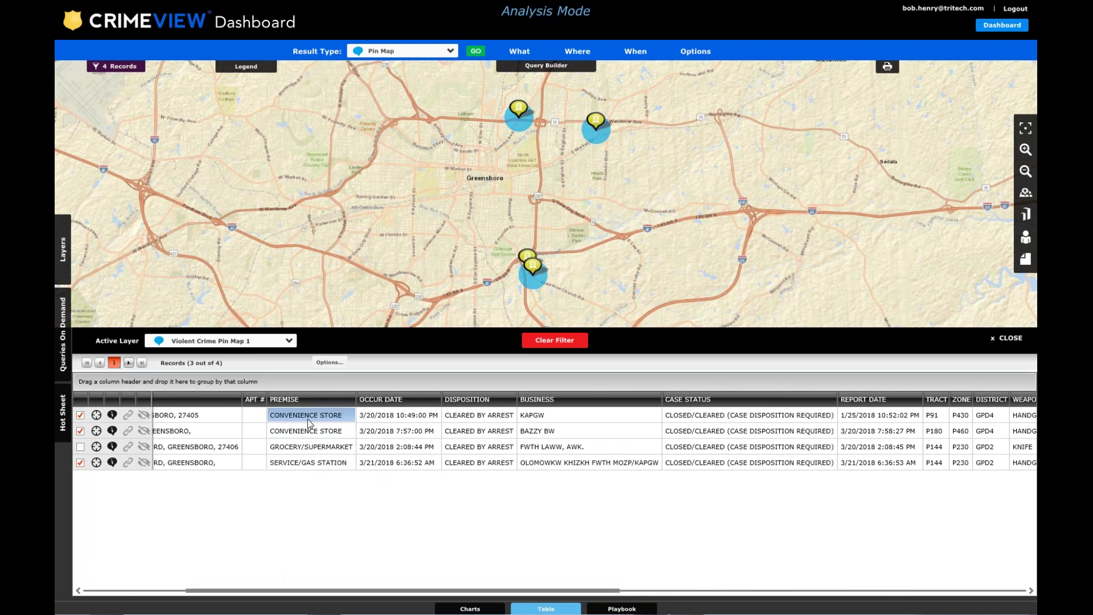
left_click(306, 433)
left_click(297, 463)
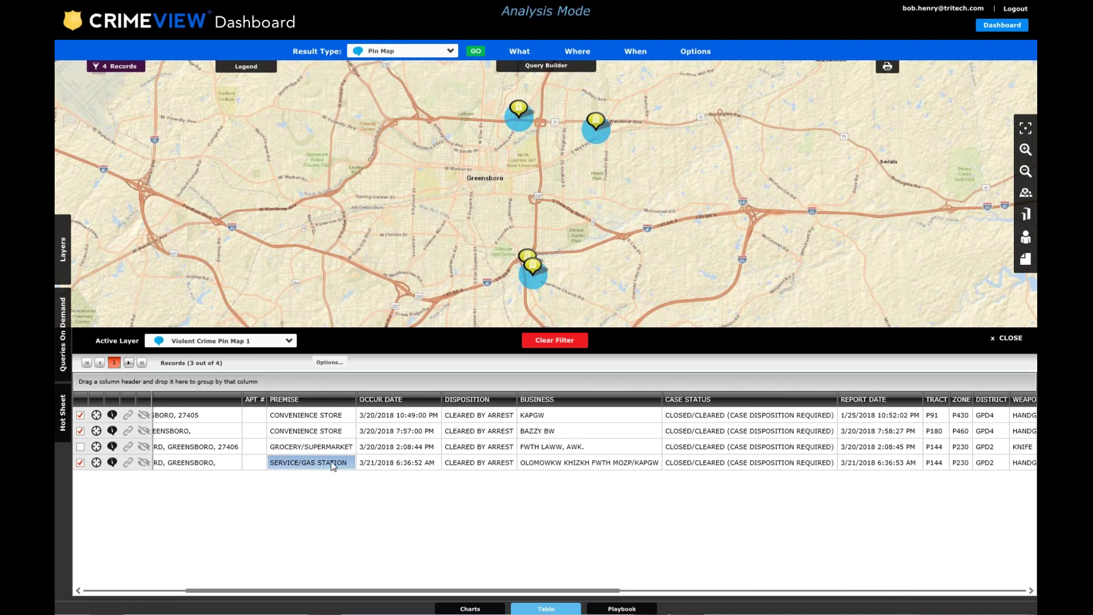
left_click(307, 447)
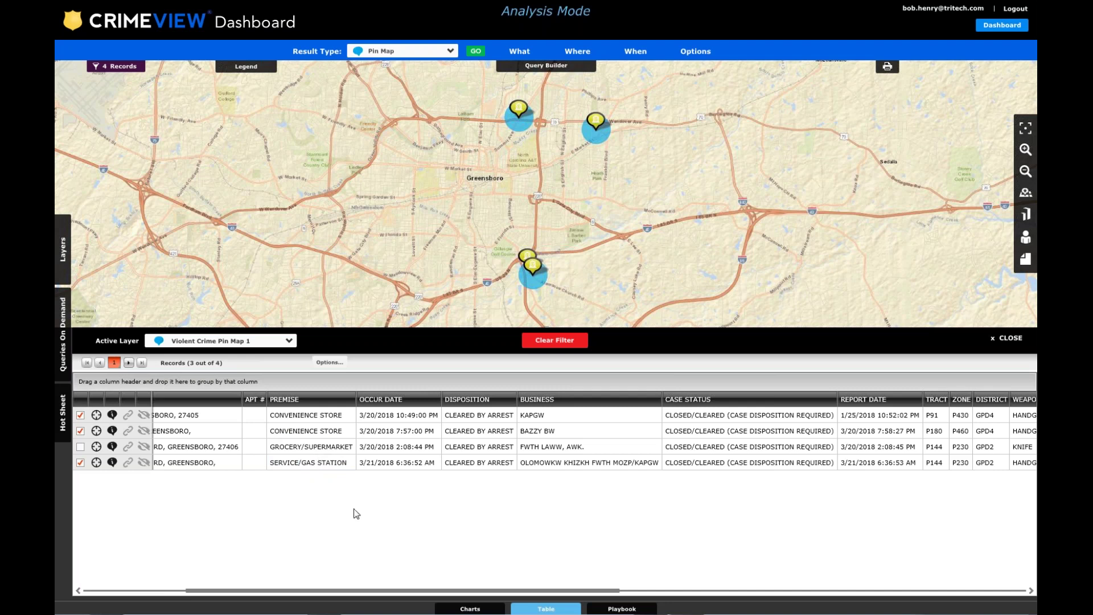
left_click_drag(432, 594, 830, 593)
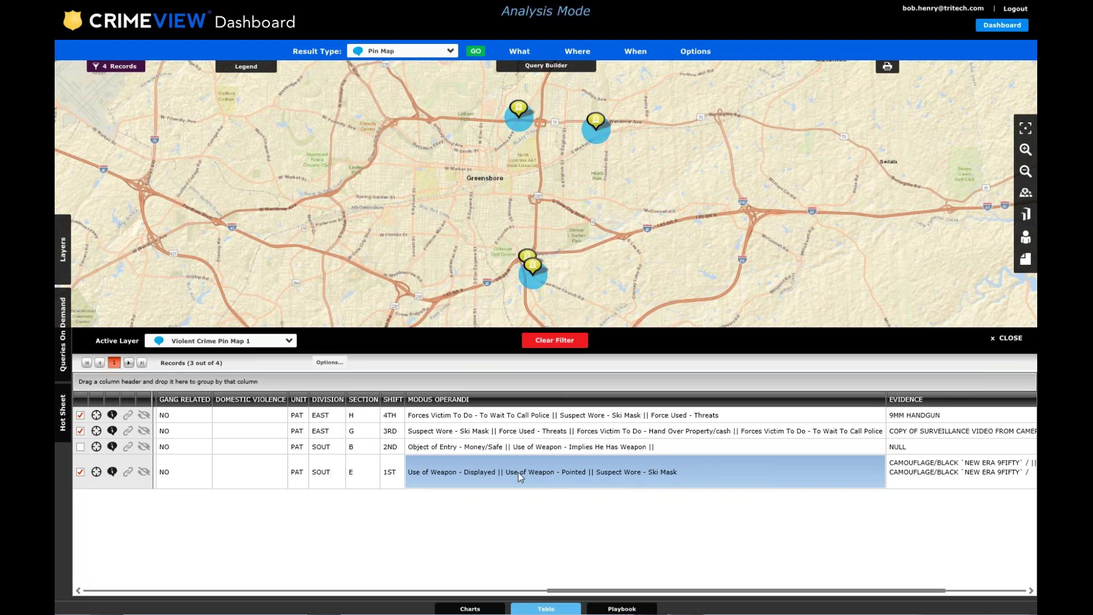
left_click_drag(583, 586, 715, 559)
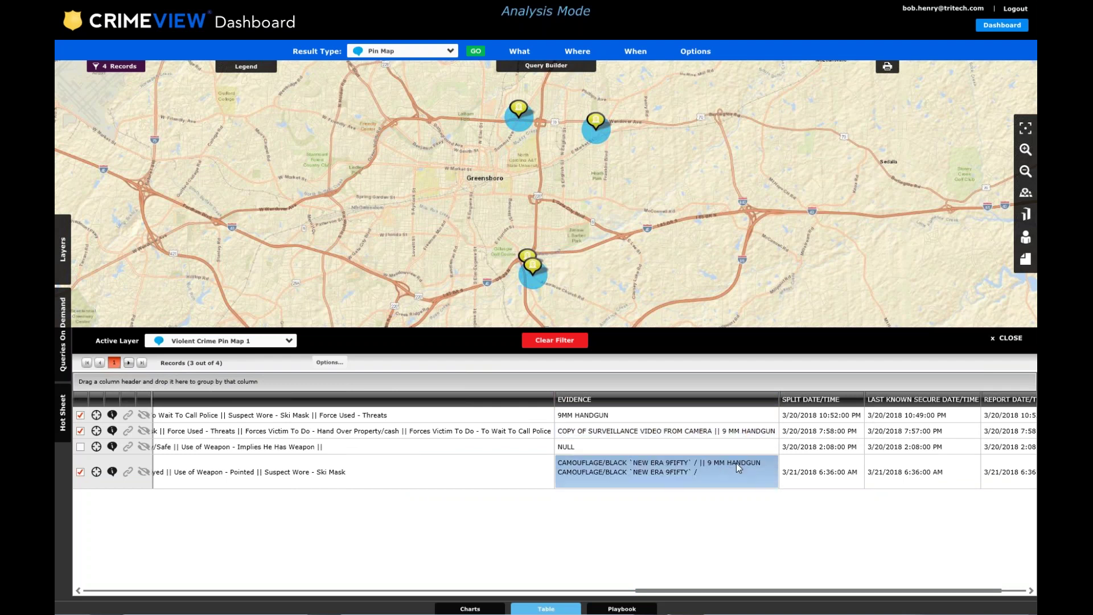
left_click_drag(689, 596, 712, 593)
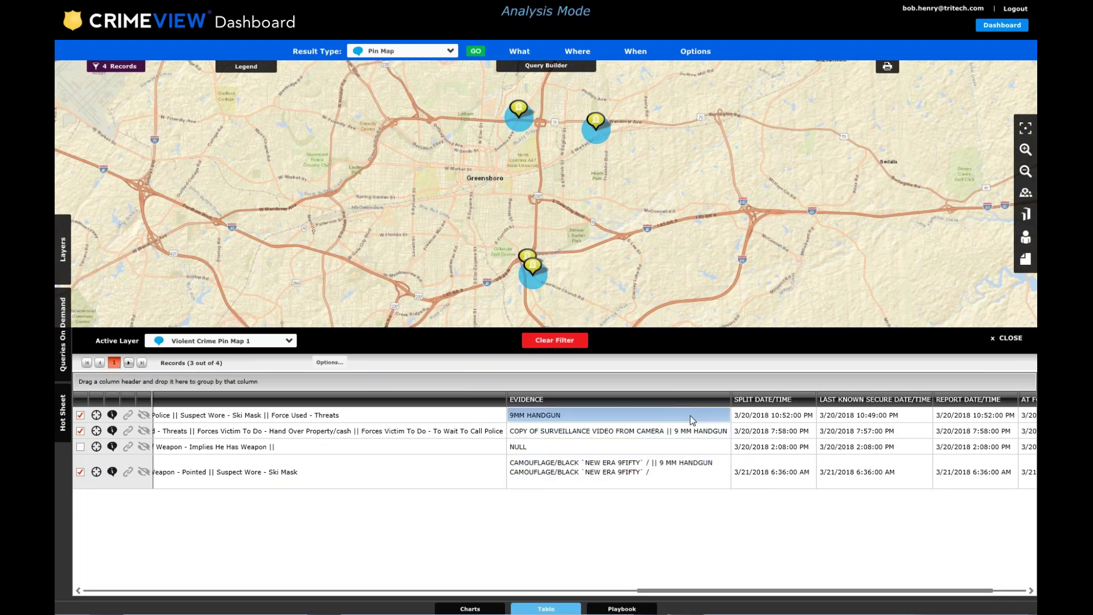
left_click_drag(833, 588, 920, 595)
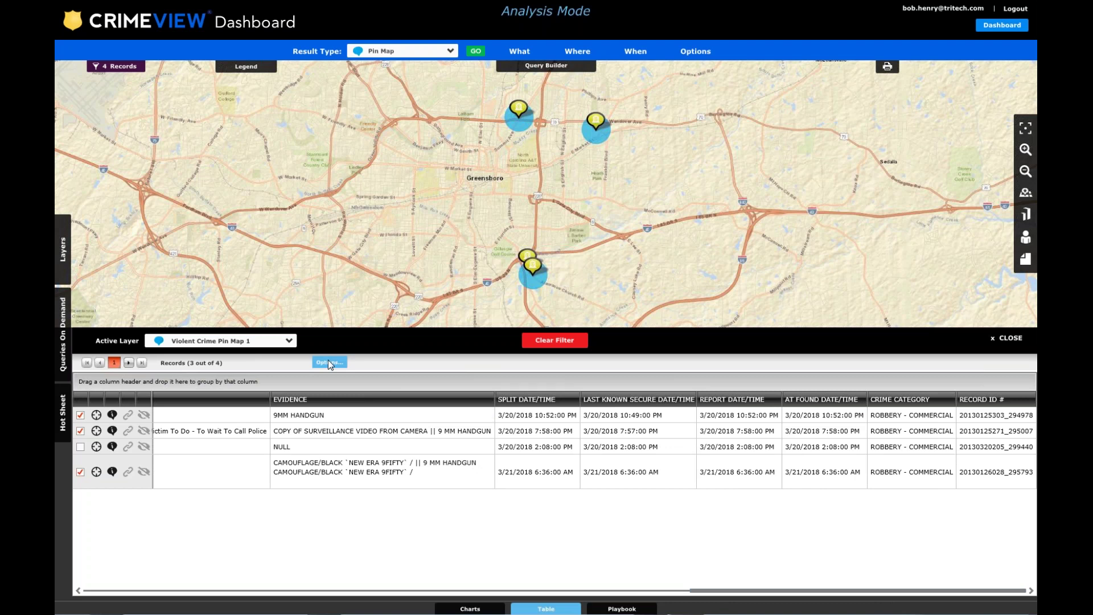
Create a selection filter keeping only the three checked robberies, then close the records table.
left_click(329, 363)
left_click(330, 364)
left_click(330, 363)
left_click(351, 393)
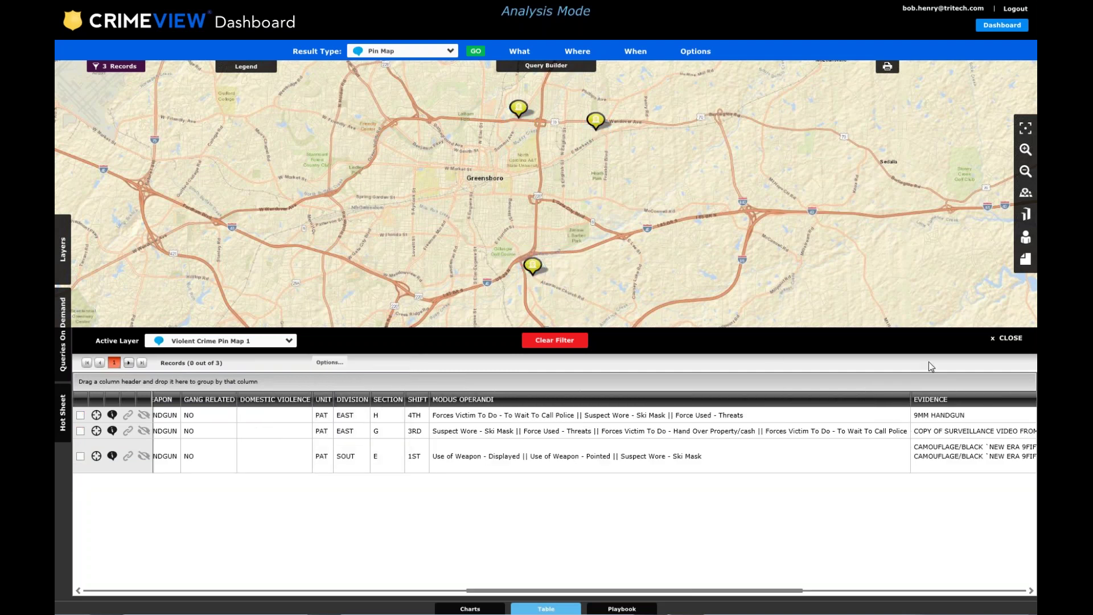
left_click(1008, 337)
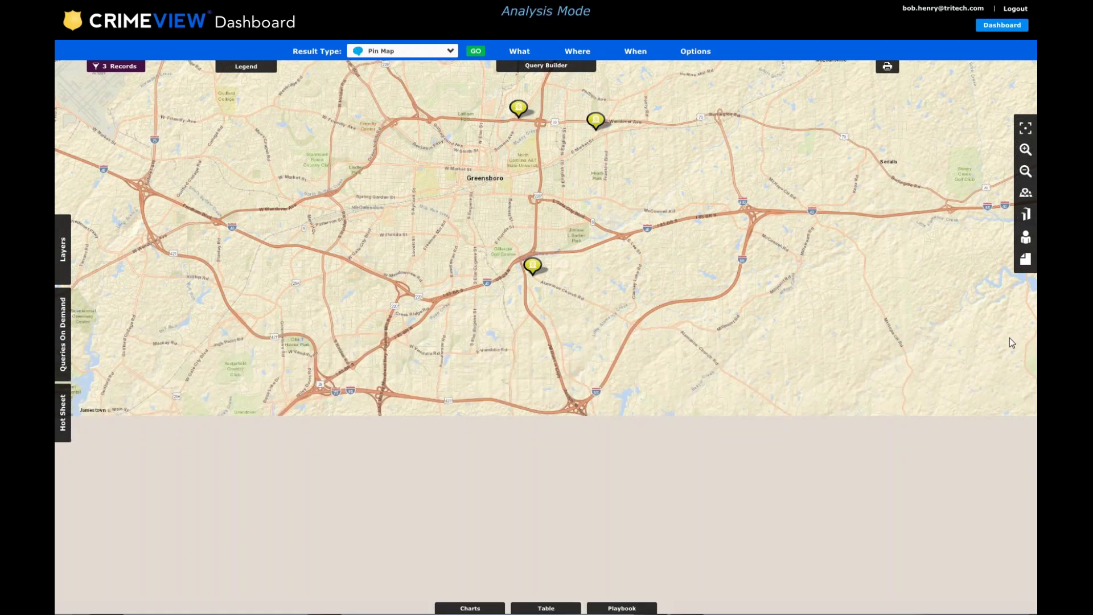
left_click_drag(649, 283, 627, 404)
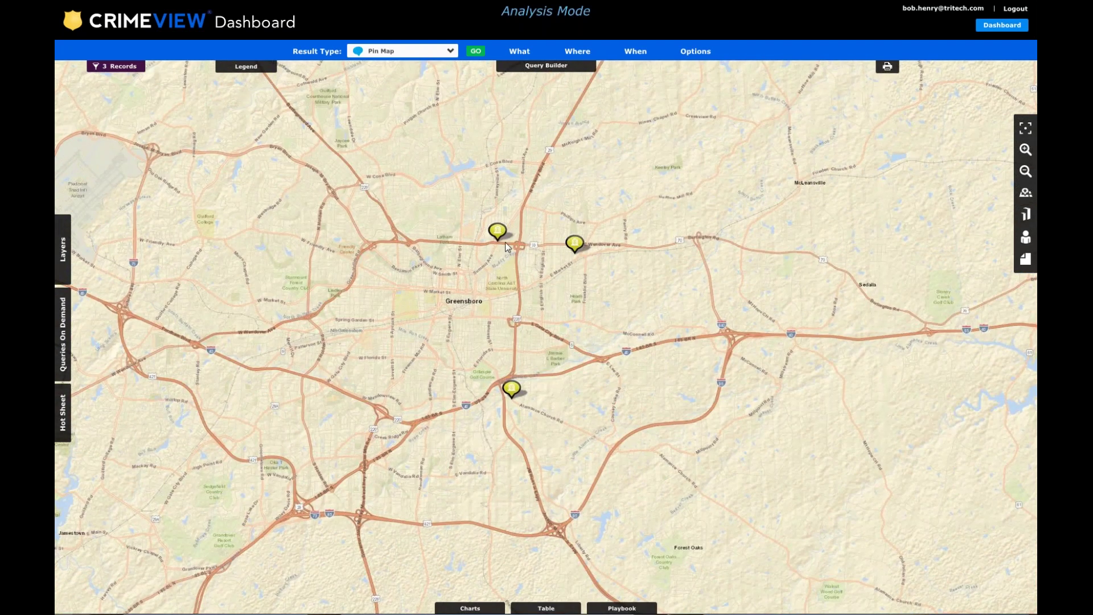
scroll(503, 239, "up", 3)
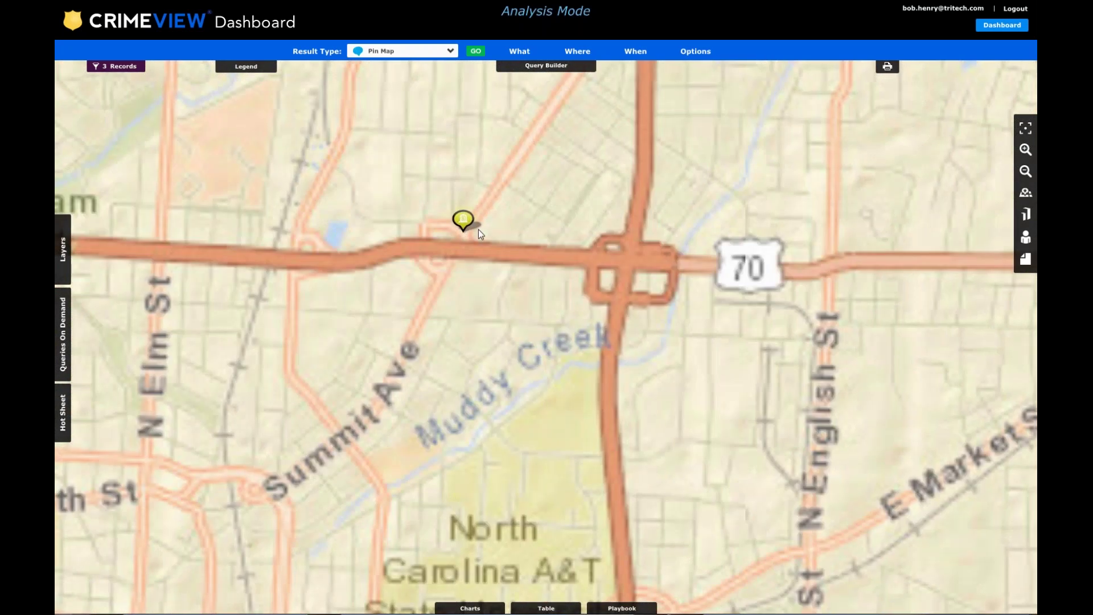
left_click_drag(478, 230, 444, 263)
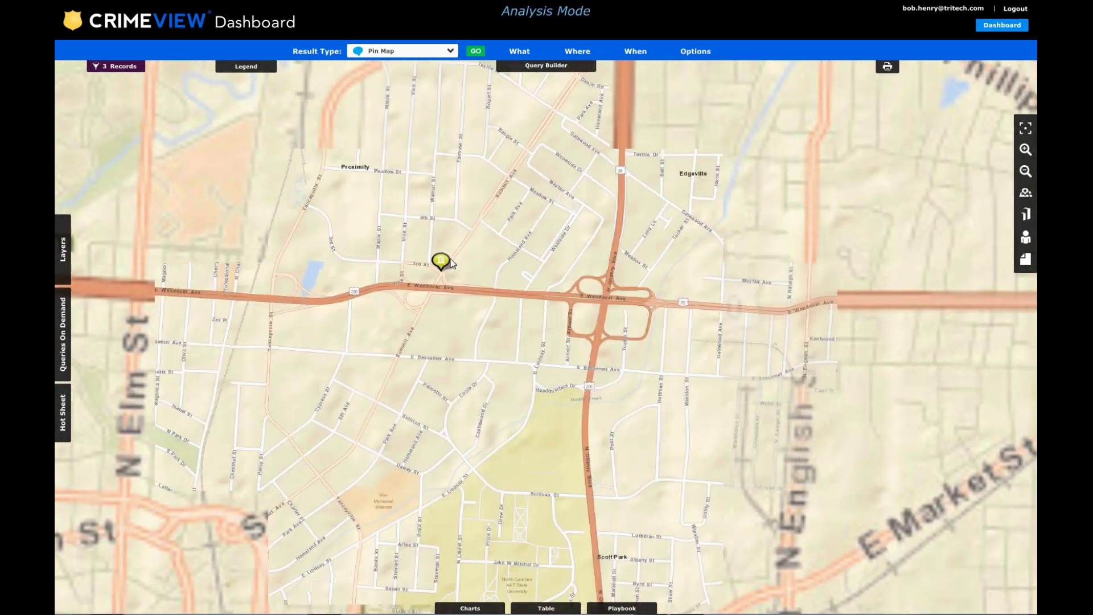
left_click(443, 263)
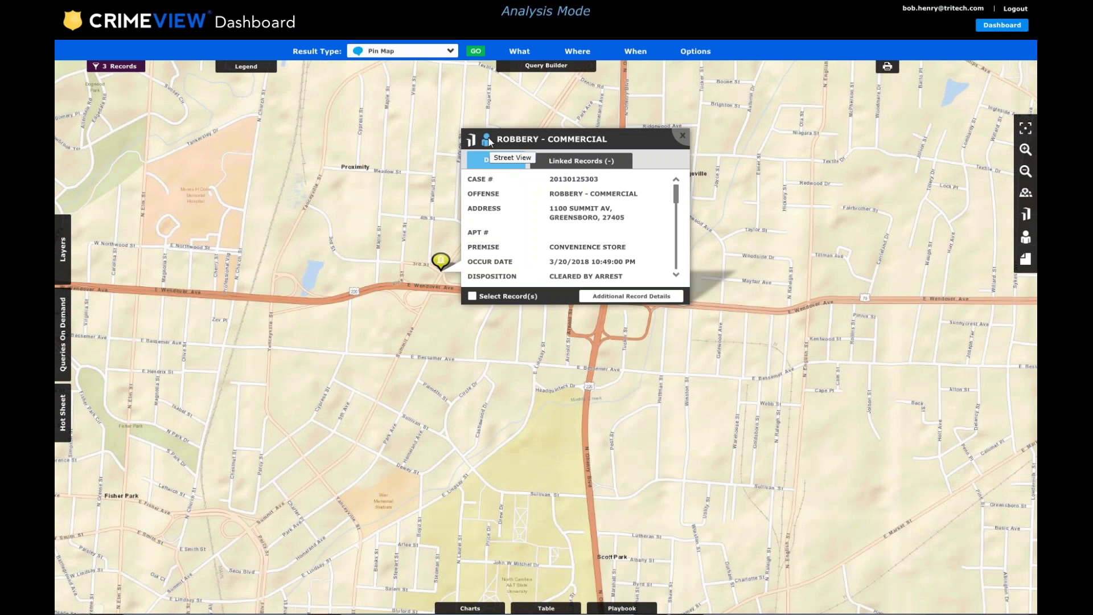
left_click(487, 137)
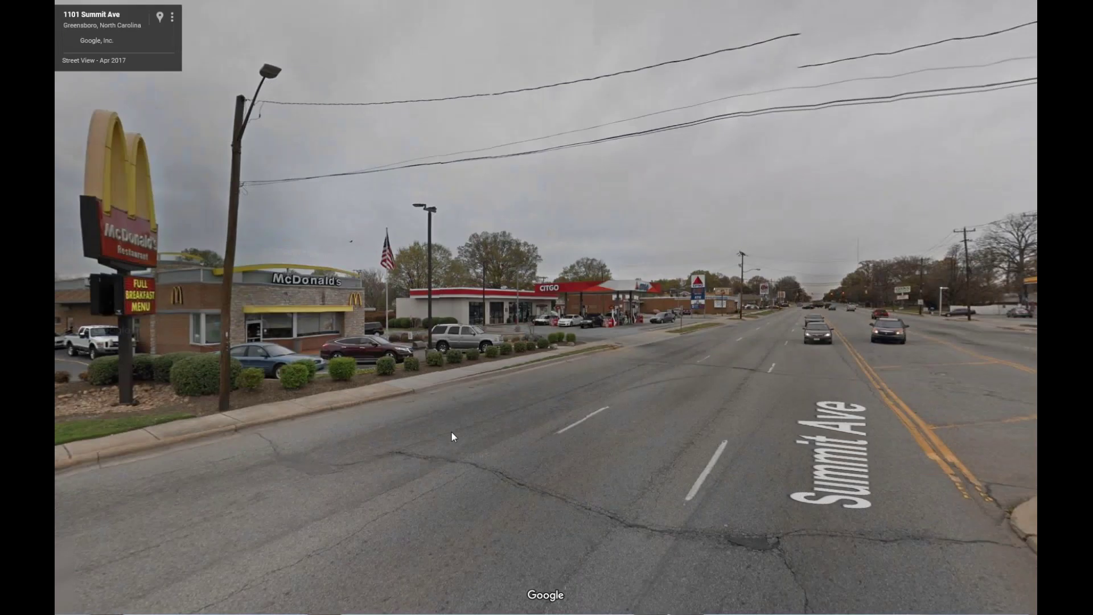
left_click(698, 322)
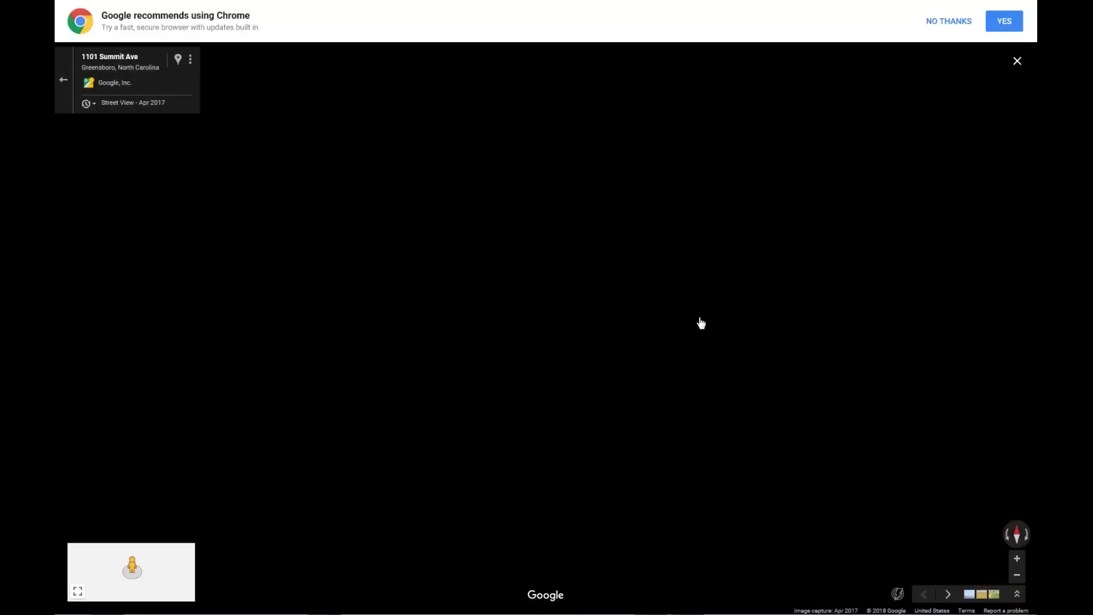
left_click_drag(511, 380, 607, 344)
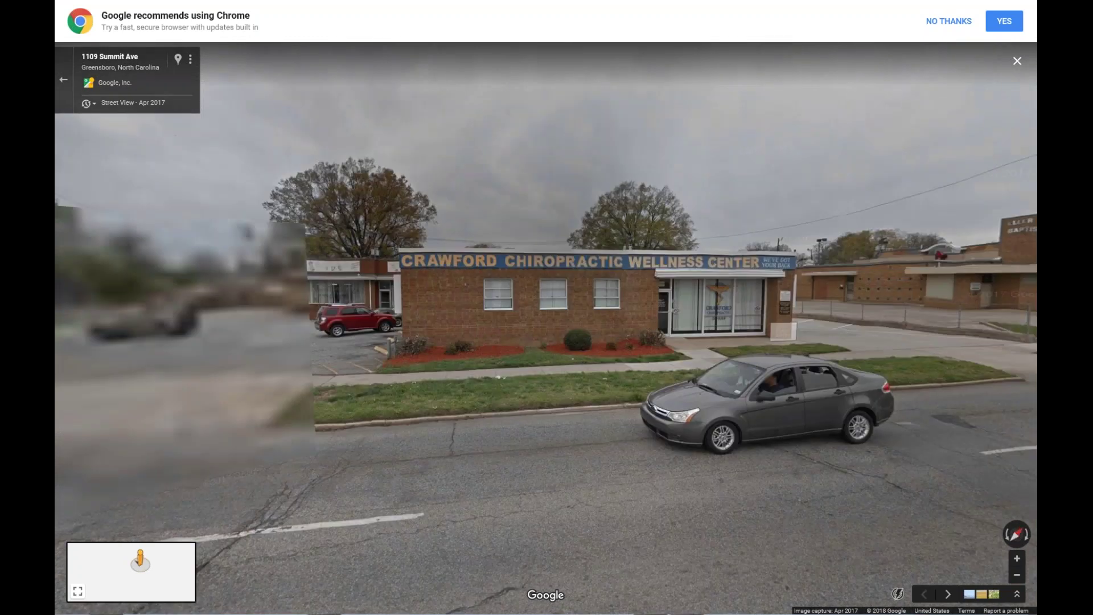
left_click_drag(105, 365, 230, 333)
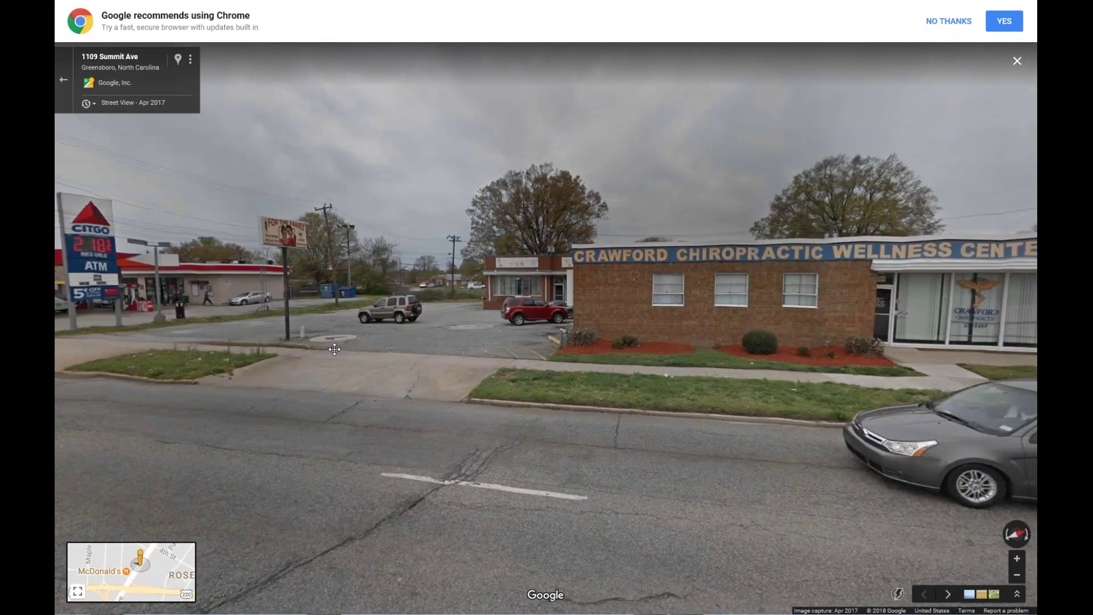
left_click(230, 333)
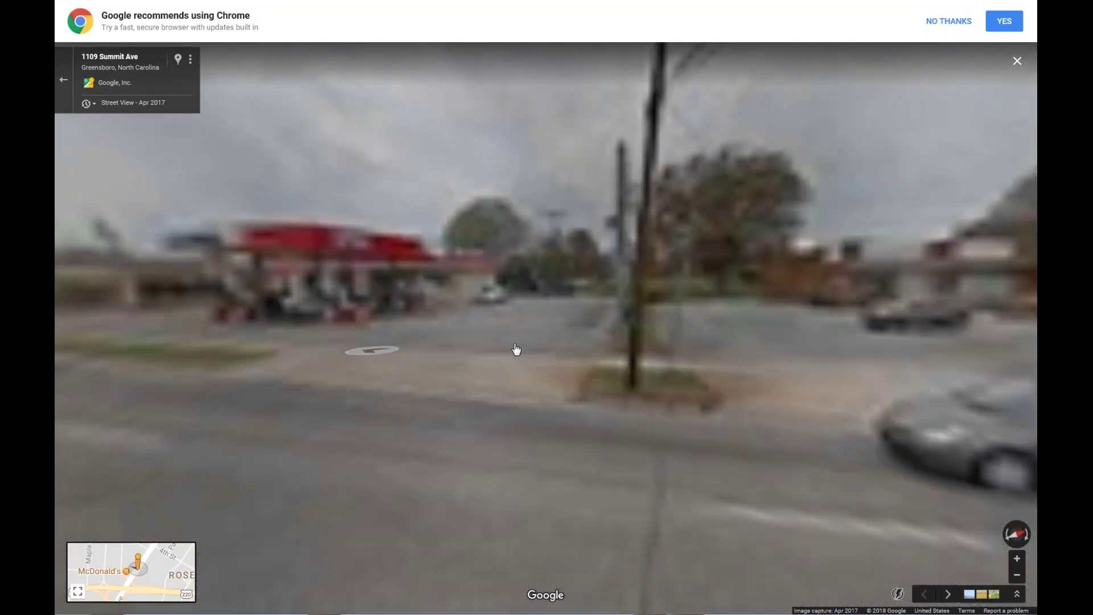
left_click(555, 311)
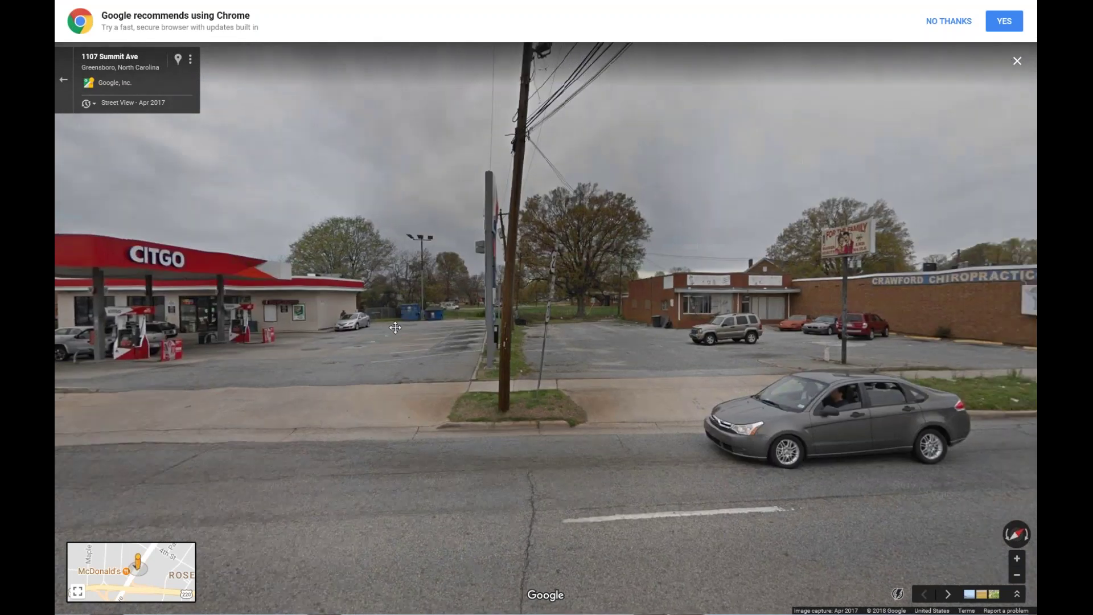
Move into the Citgo lot beside the dumpsters, zoom in, then close the Street View tab.
left_click(395, 327)
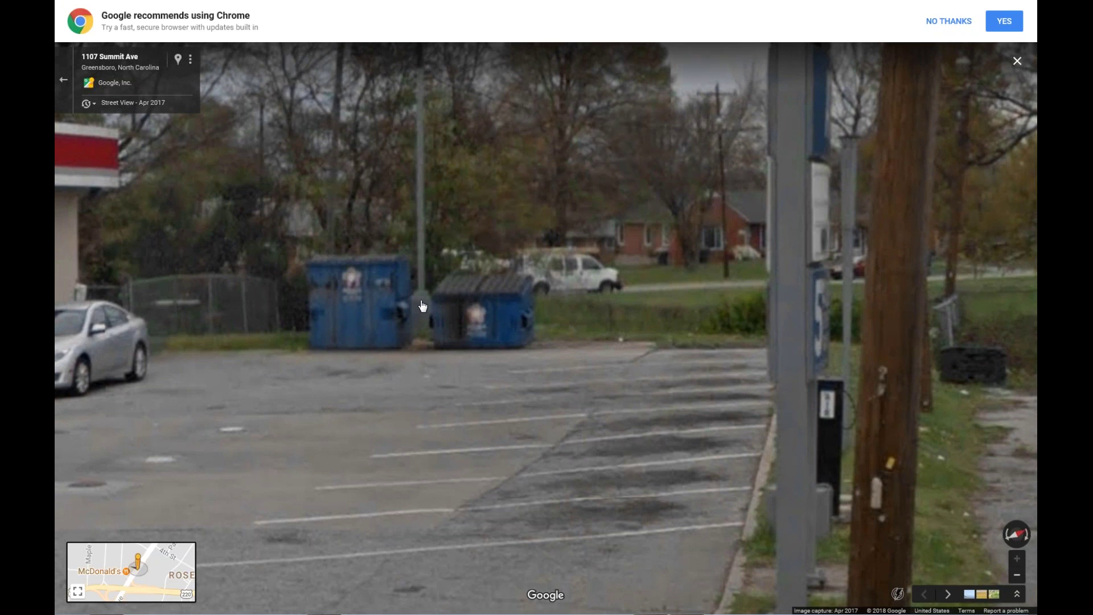
scroll(397, 330, "down", 3)
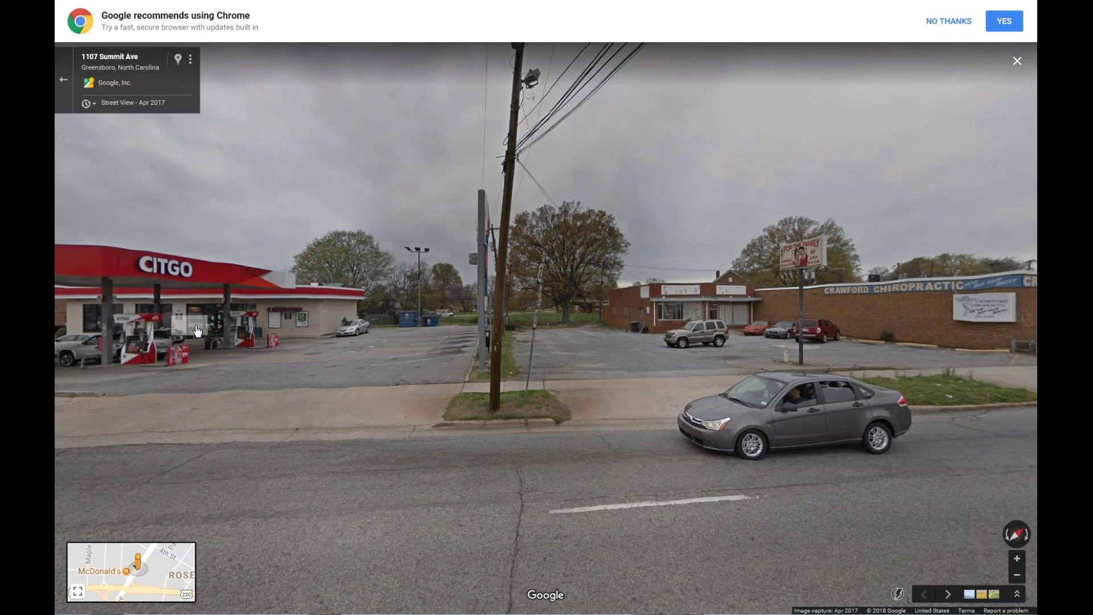
mouse_move(612, 37)
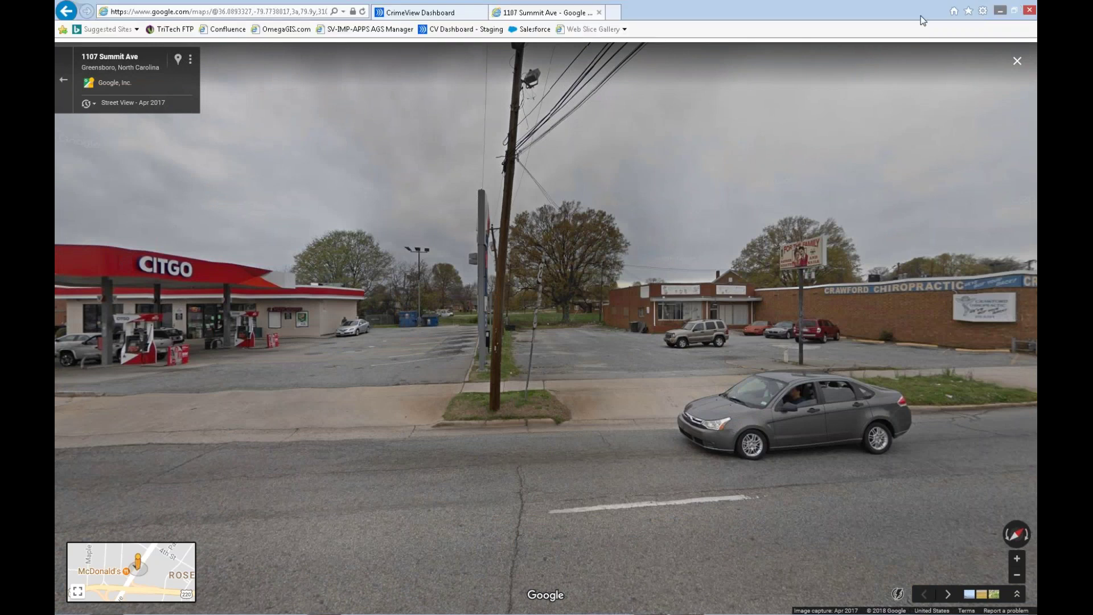
left_click(601, 13)
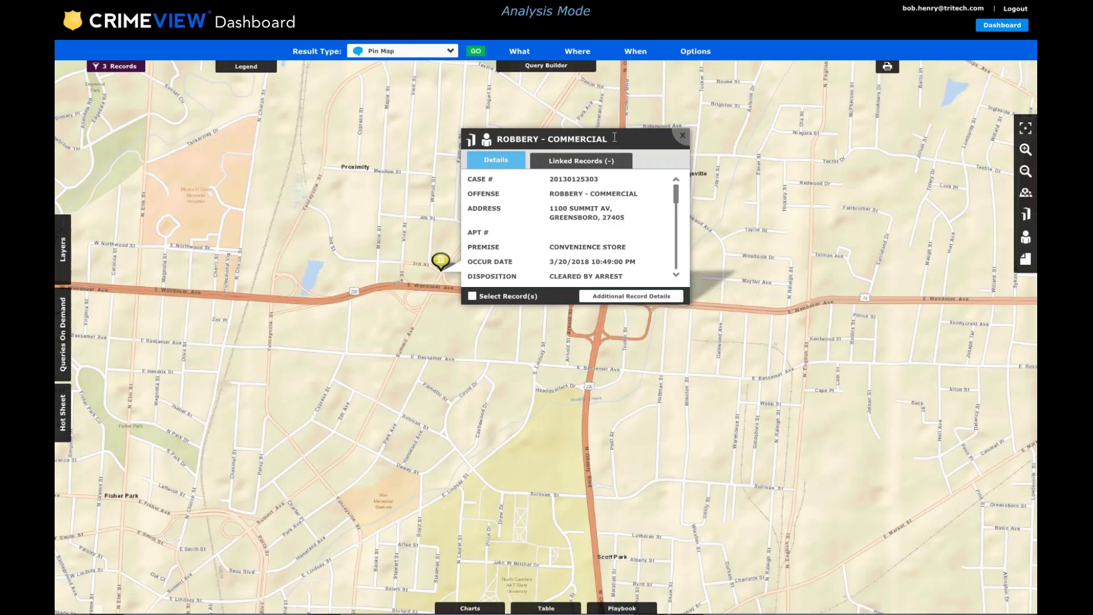
Open Bing oblique imagery from the Robbery - Commercial popup and pan toward the site.
left_click(471, 140)
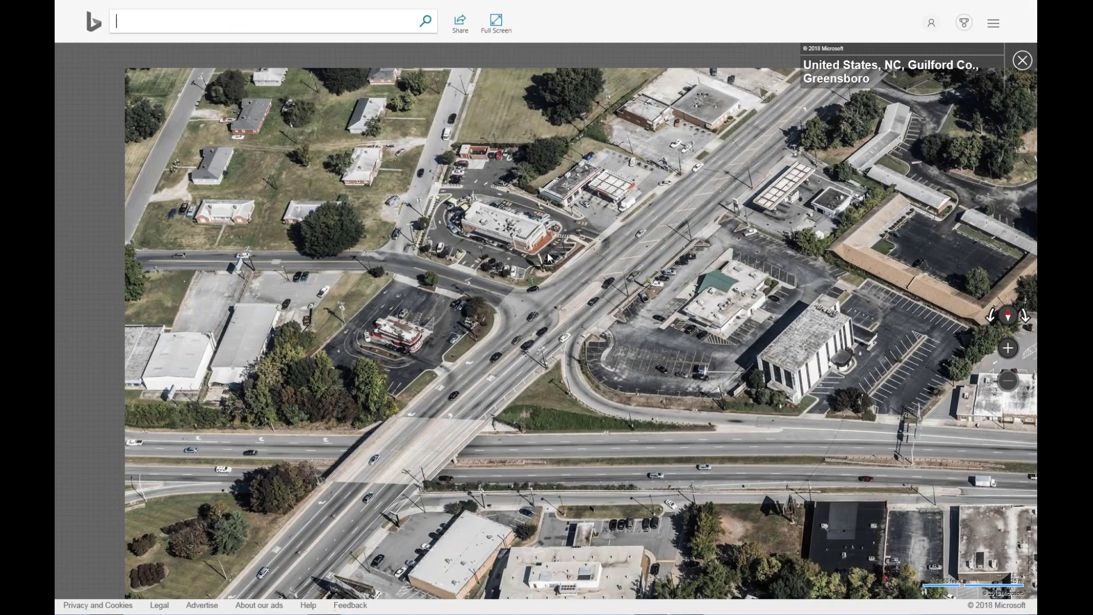
left_click_drag(548, 257, 447, 323)
Zoom the bird's-eye view onto the Citgo station and its parking lot, then return to CV Dashboard.
scroll(504, 279, "down", 5)
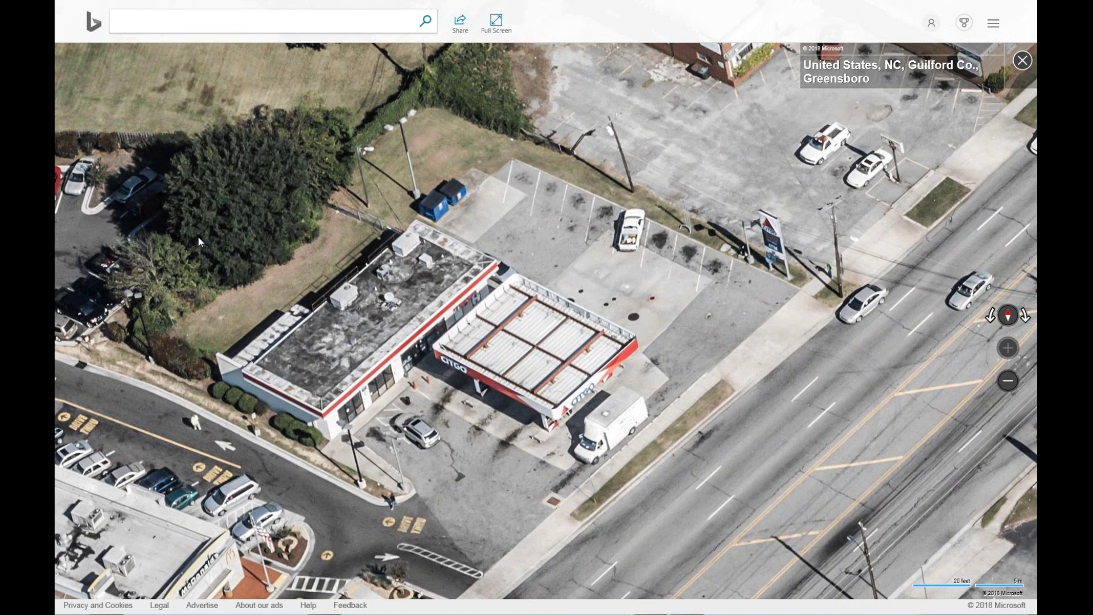
left_click_drag(197, 236, 278, 272)
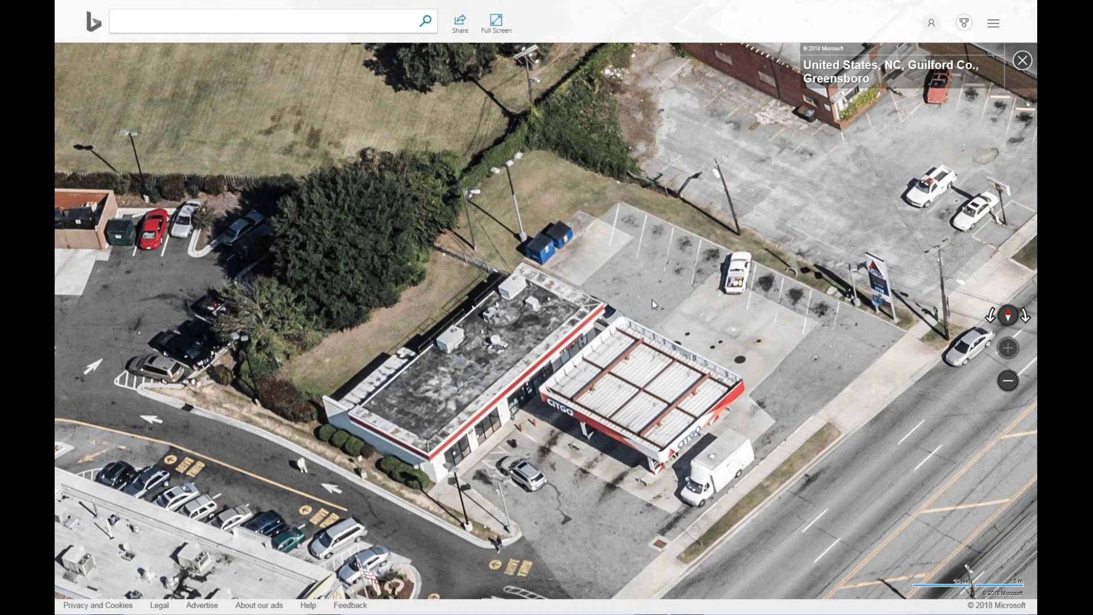
left_click_drag(651, 299, 426, 53)
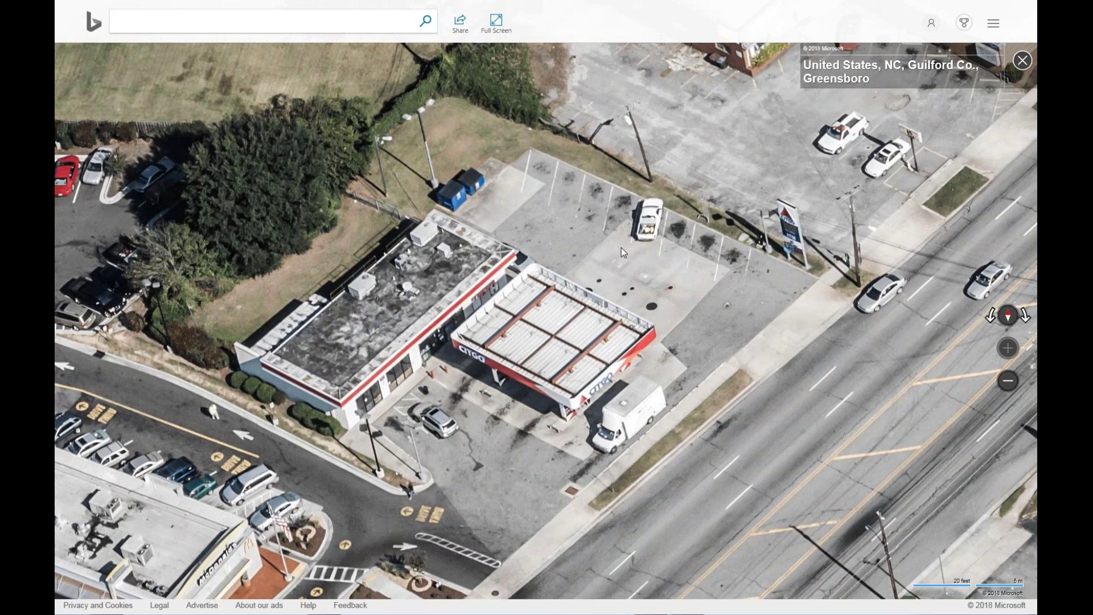
mouse_move(583, 6)
mouse_move(546, 4)
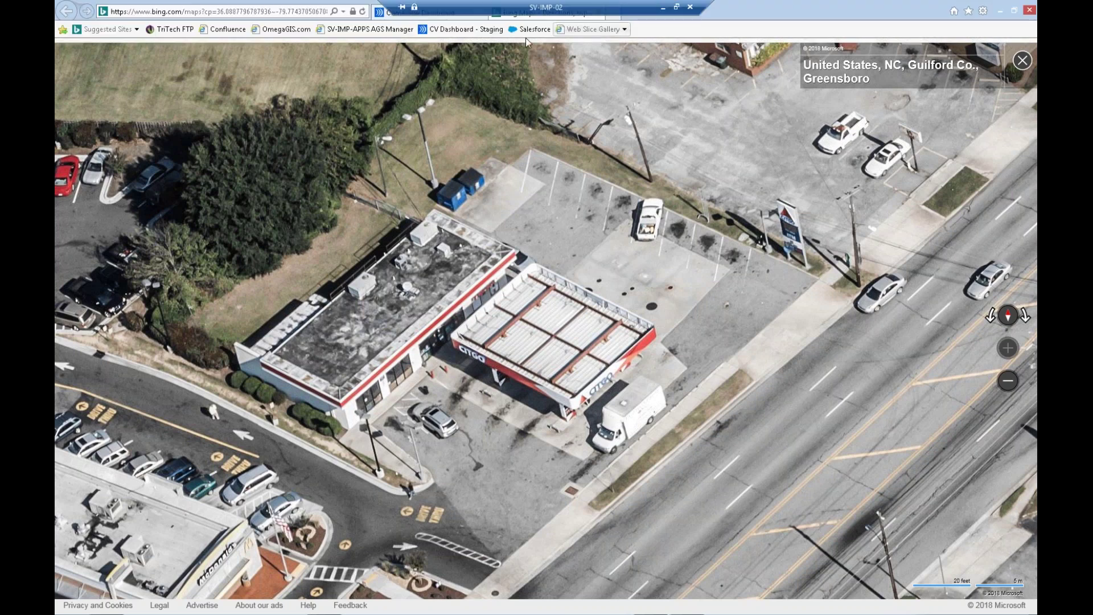
left_click(423, 19)
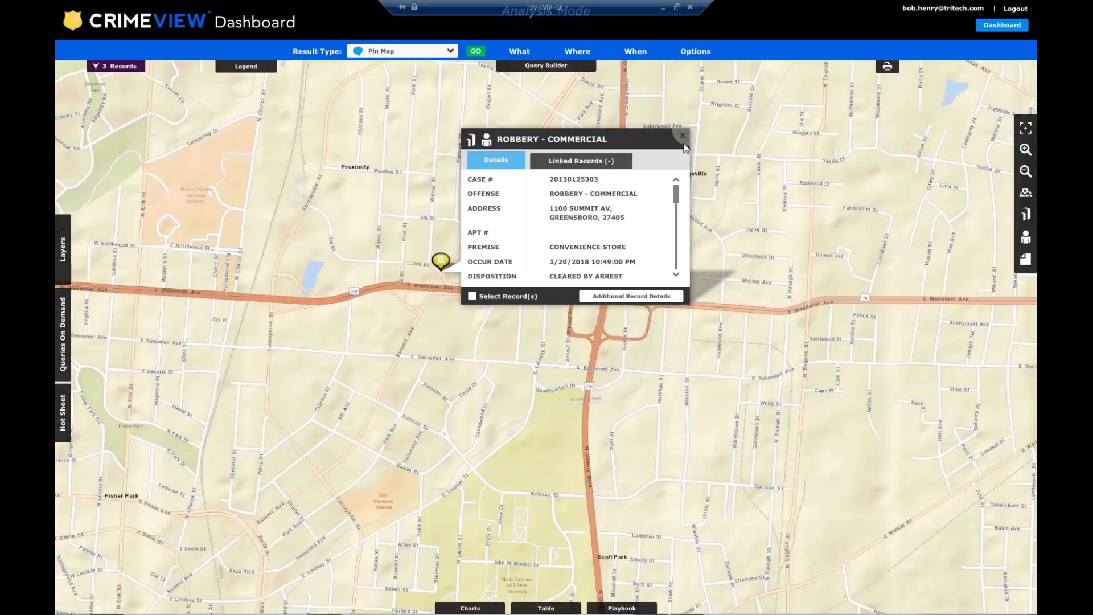
Close the robbery record popup and zoom out to show all three robbery pins across Greensboro.
left_click(683, 136)
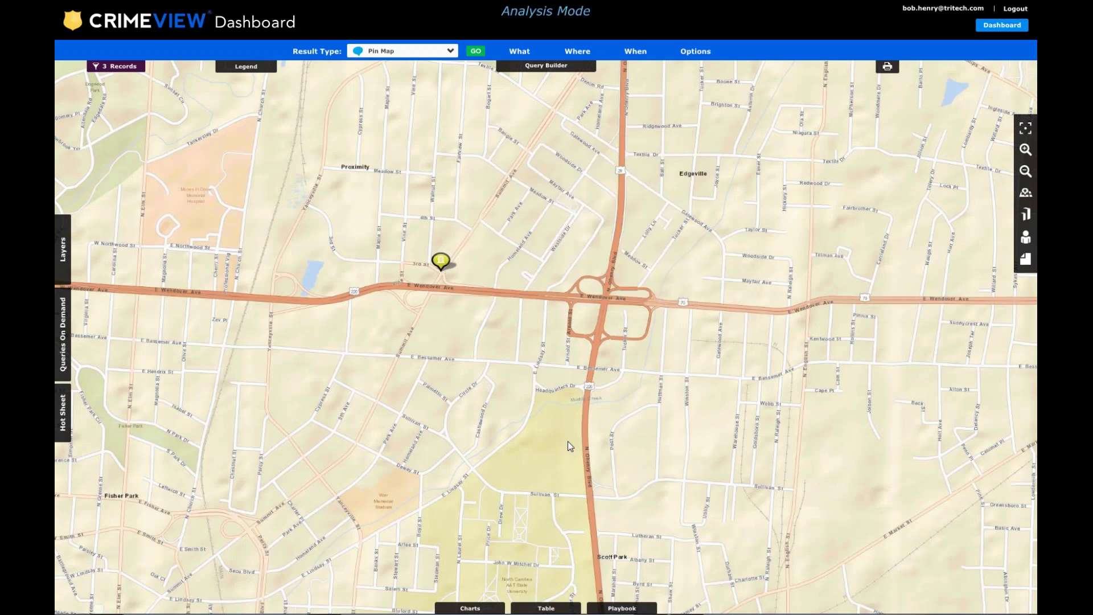
scroll(568, 419, "down", 3)
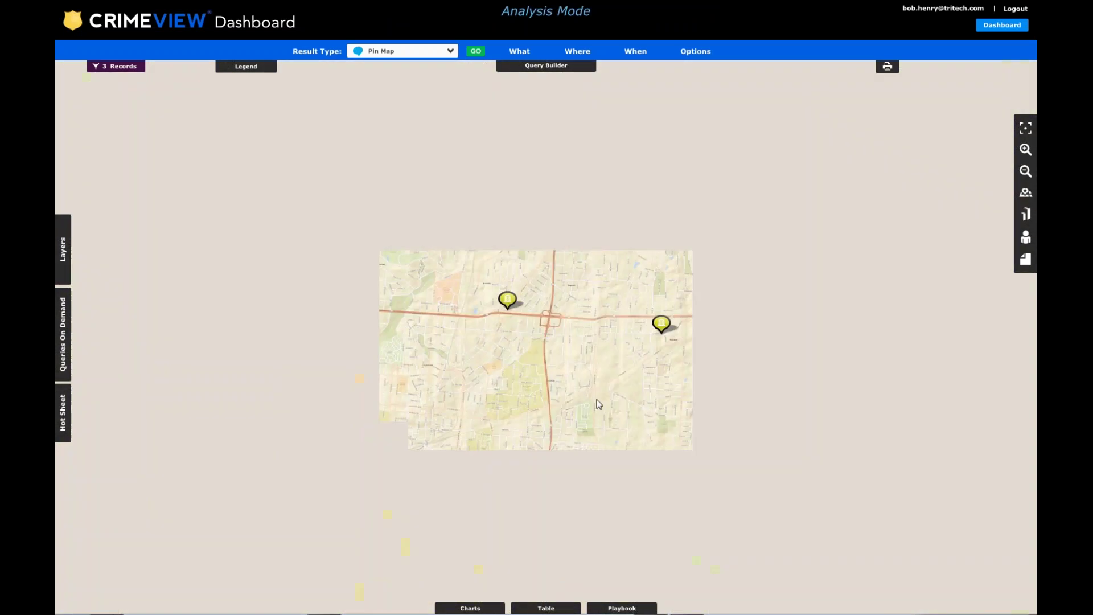
left_click_drag(566, 373, 536, 278)
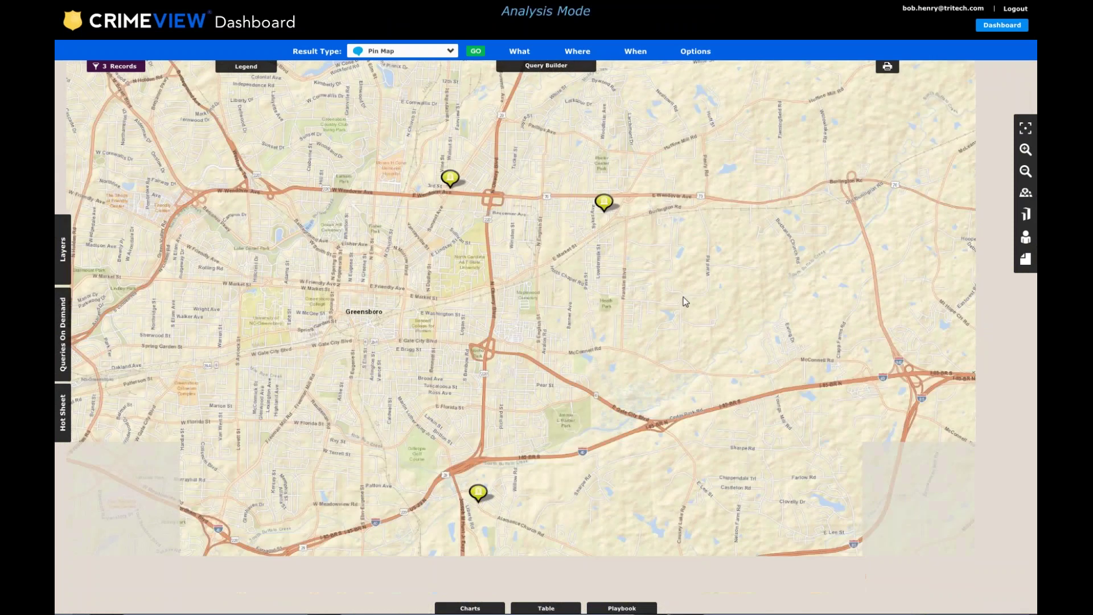
left_click(1026, 260)
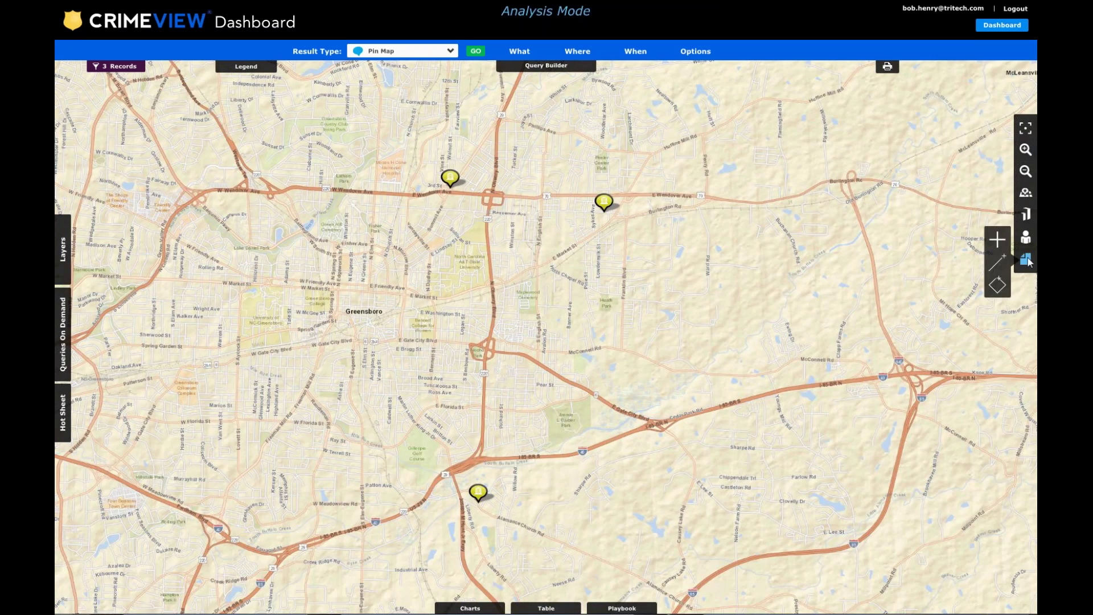
left_click(656, 463)
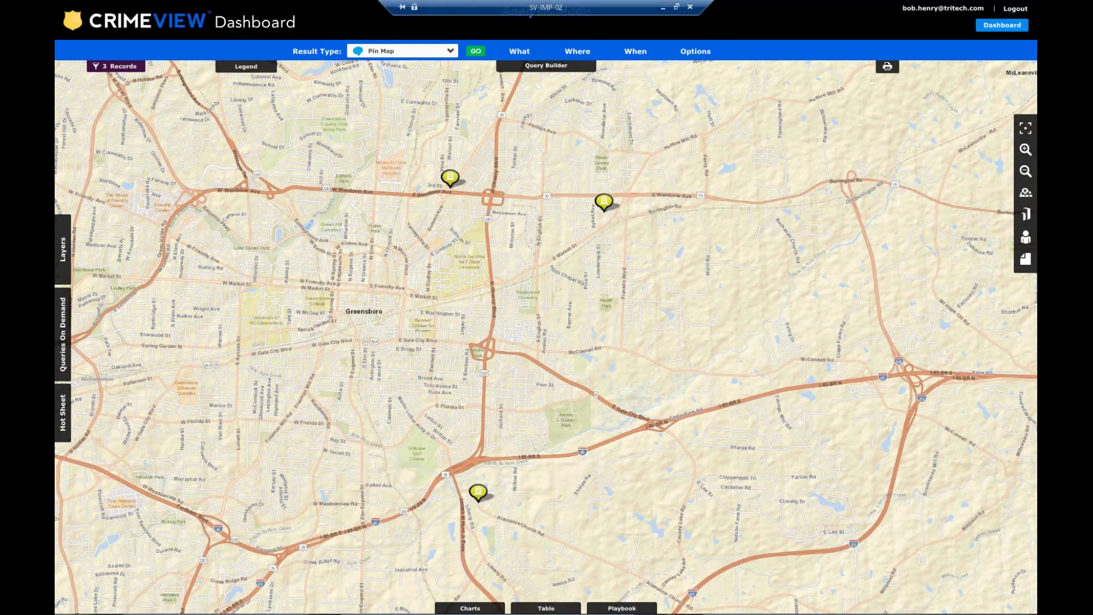
Minimize the browser and bring up the Robbery.pptx presentation in PowerPoint.
mouse_move(941, 5)
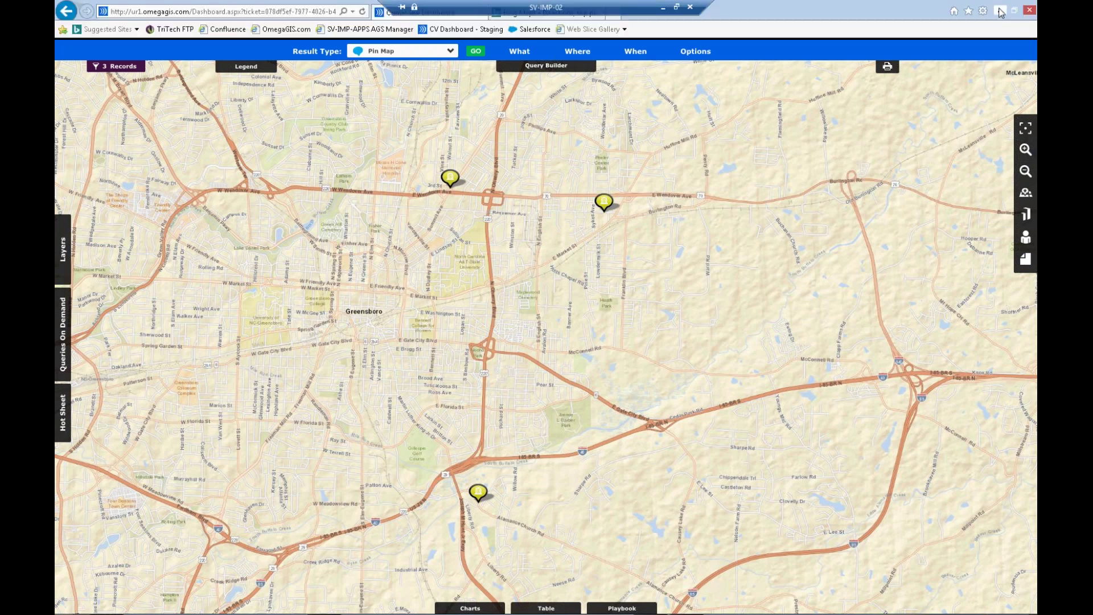
left_click(999, 10)
left_click(324, 603)
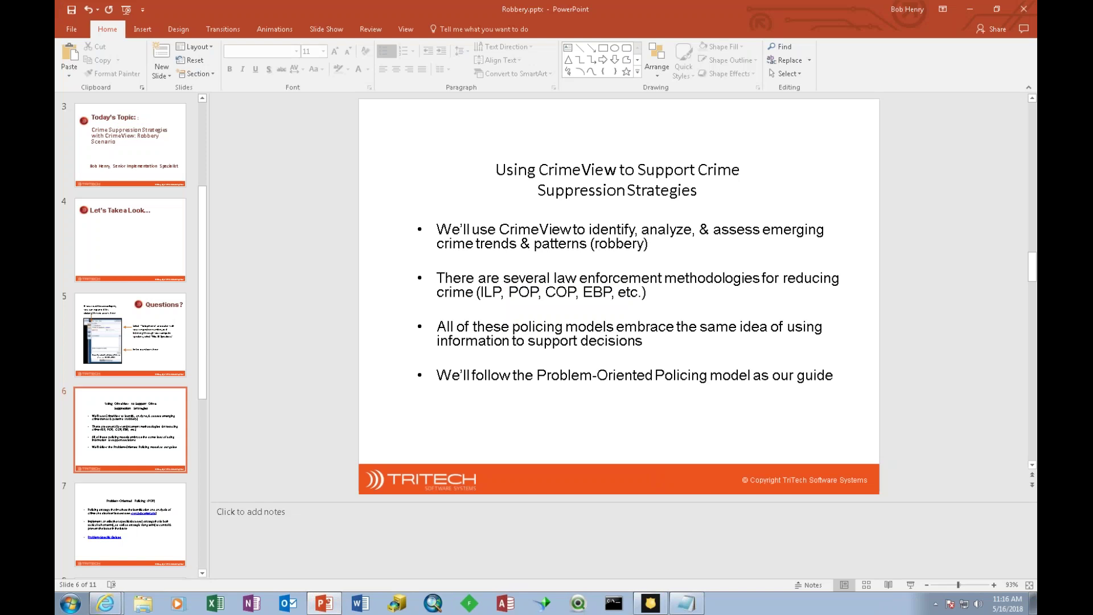
Step through slides 7–10, return to slide 9 'Spatio-Temporal Hotspot Matrix', and start the slide show.
left_click(1032, 465)
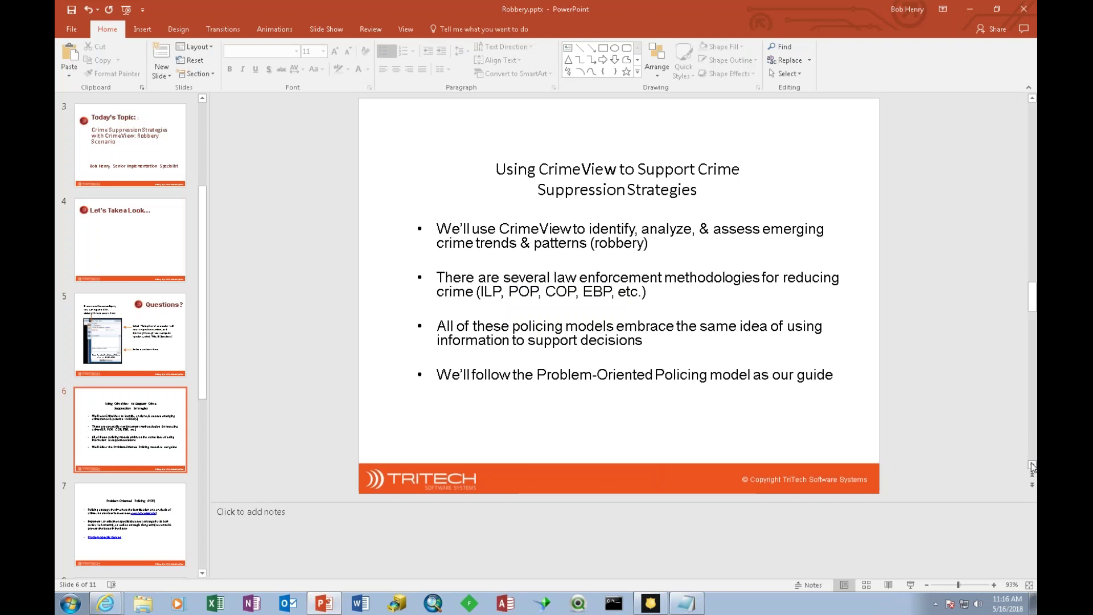
left_click(1032, 466)
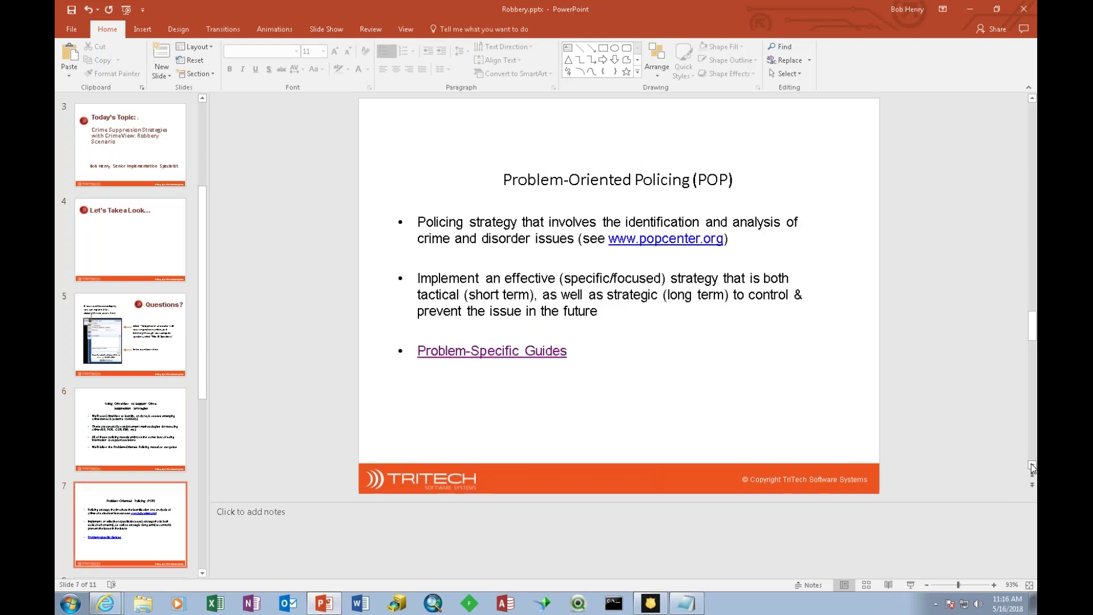
left_click(1032, 466)
left_click(1032, 466)
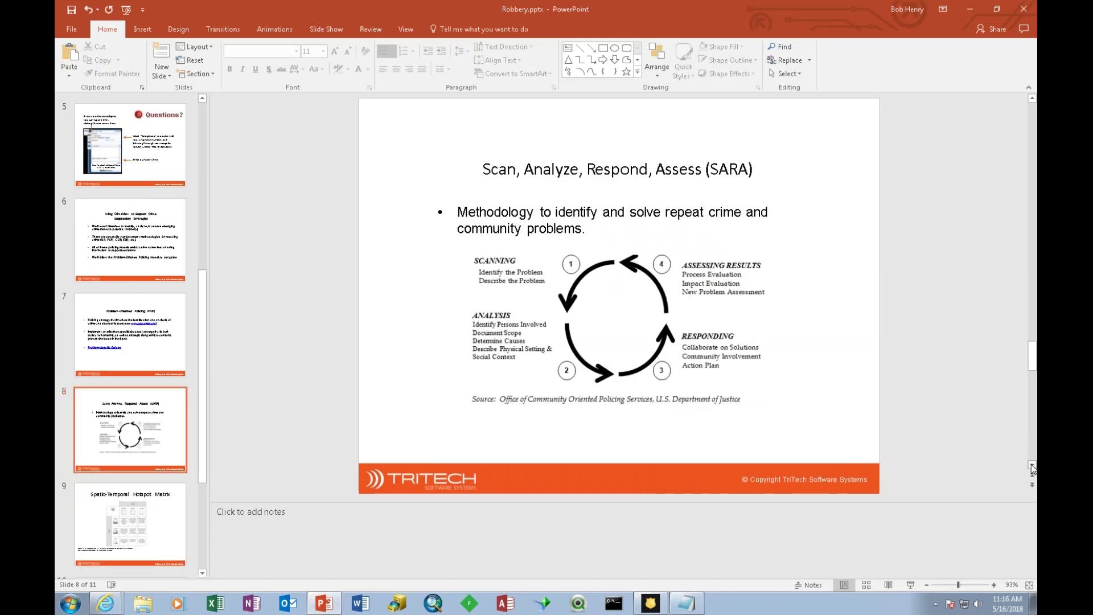
left_click(1032, 466)
left_click(1032, 466)
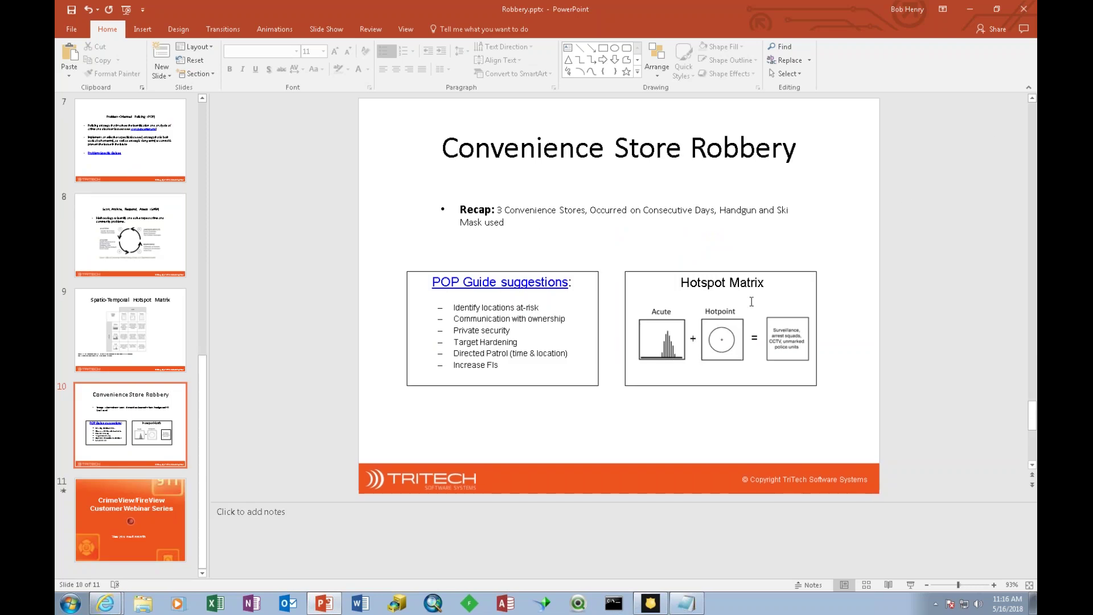
left_click(1033, 98)
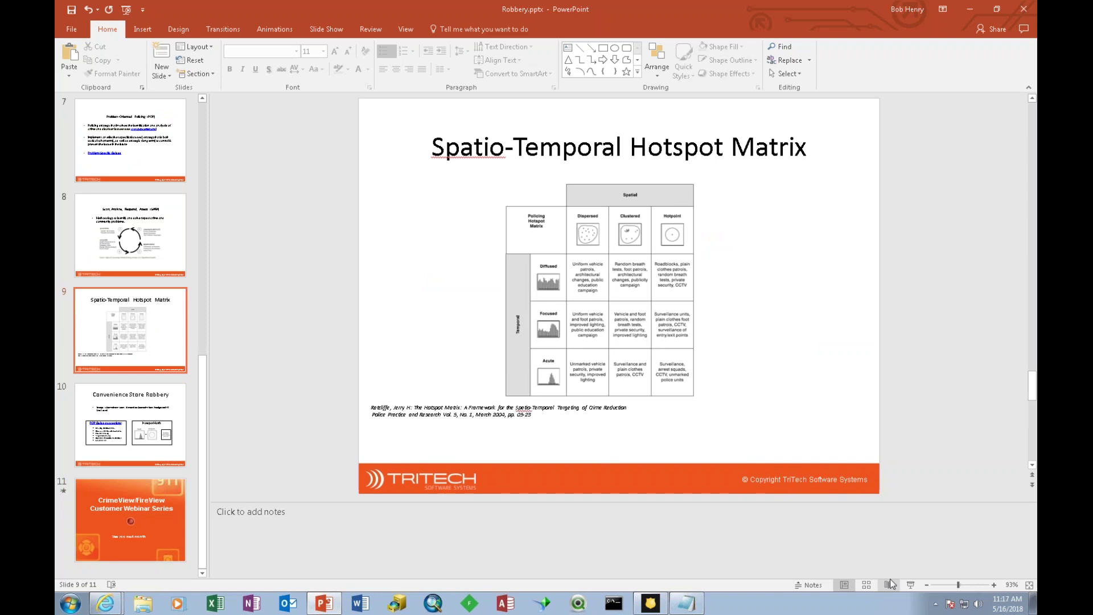
left_click(911, 585)
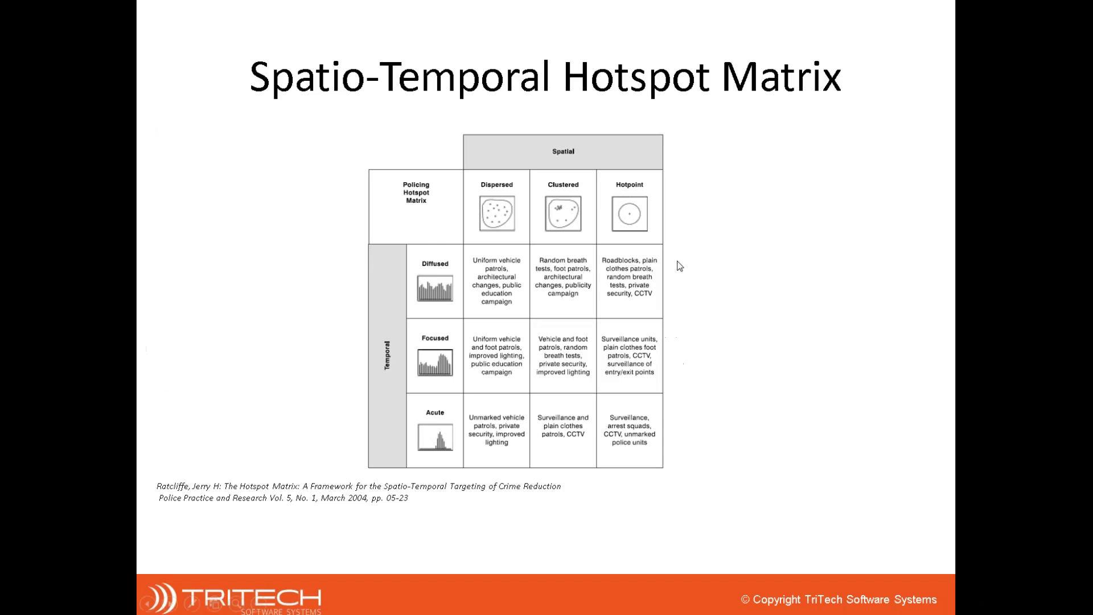
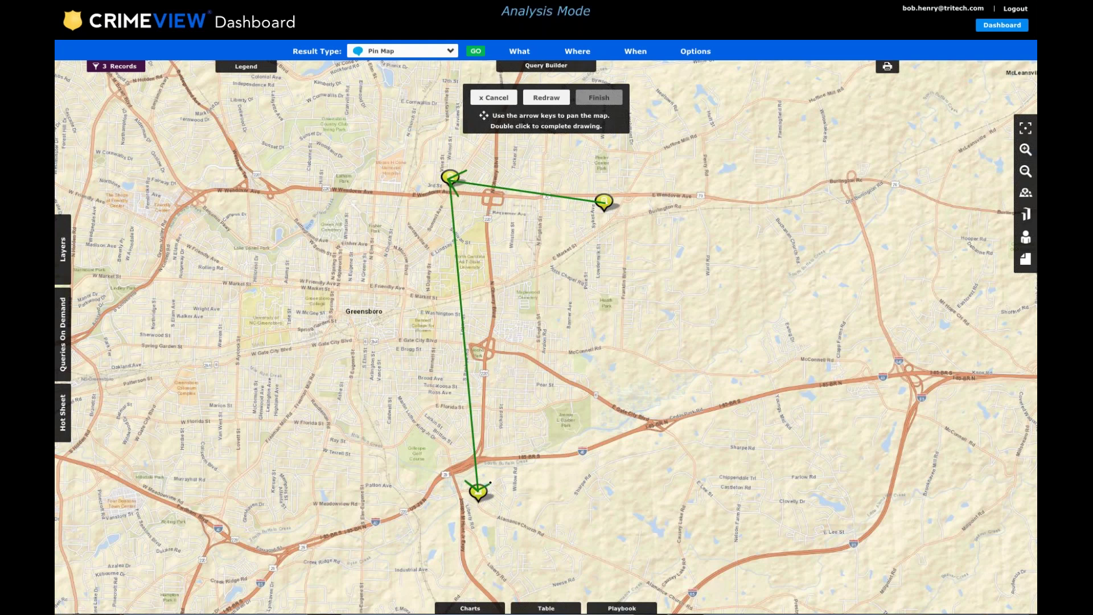
Complete the sketched path linking all three robbery pins.
double_click(489, 479)
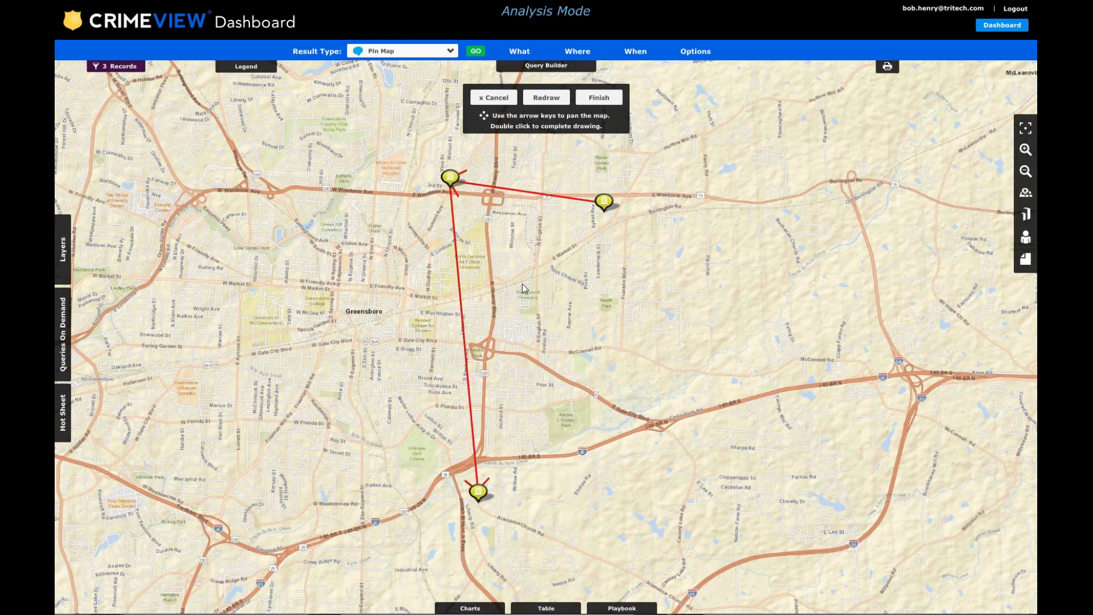
Finish the sketch and save it as a Crime Series note titled 'Robbery Series'.
left_click(599, 98)
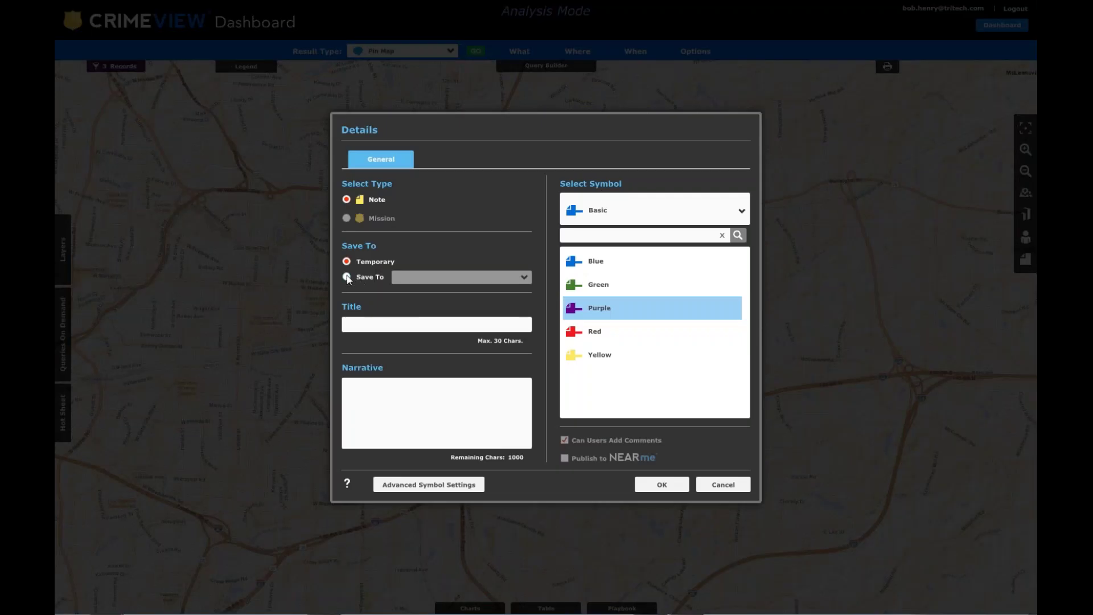
left_click(347, 277)
left_click(449, 277)
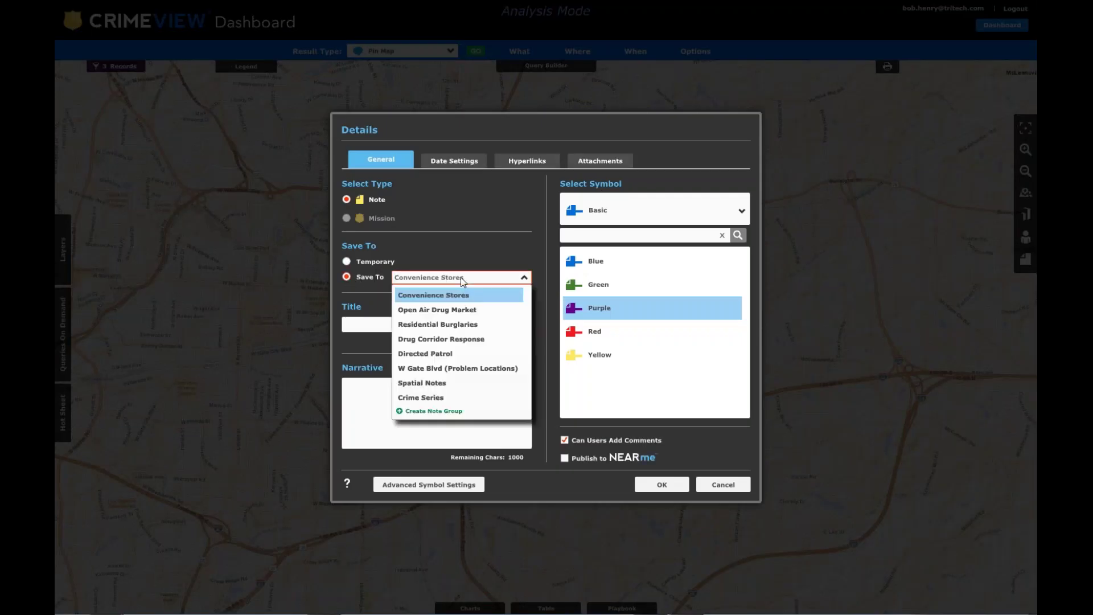
left_click(431, 397)
left_click(408, 322)
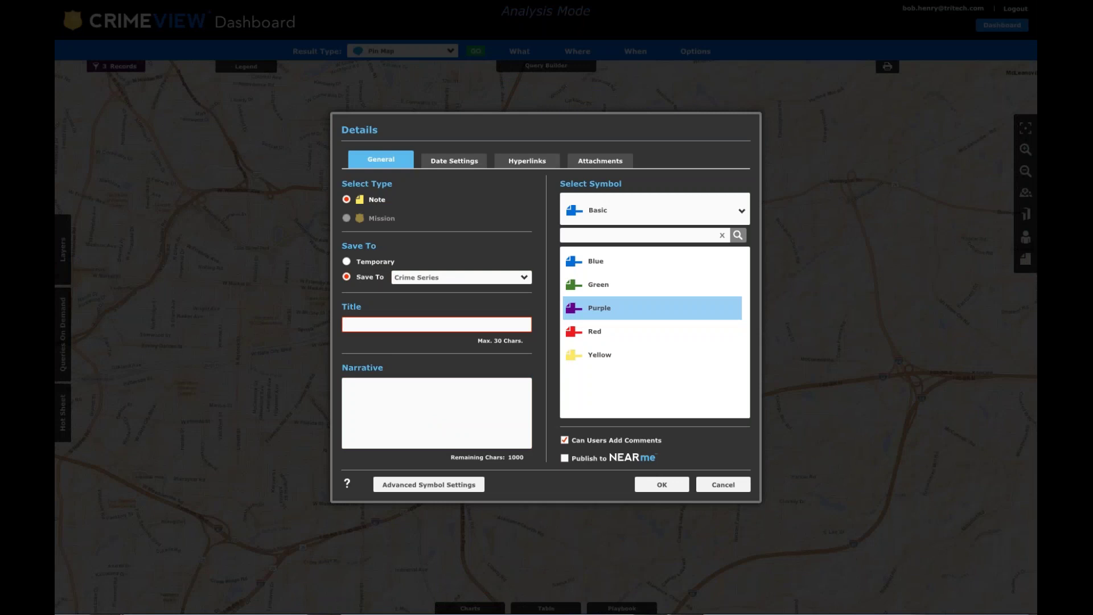
type("Robbery Series")
Copy the suspect description from BOLO Text in Notepad and return to the CrimeView note.
left_click(1001, 11)
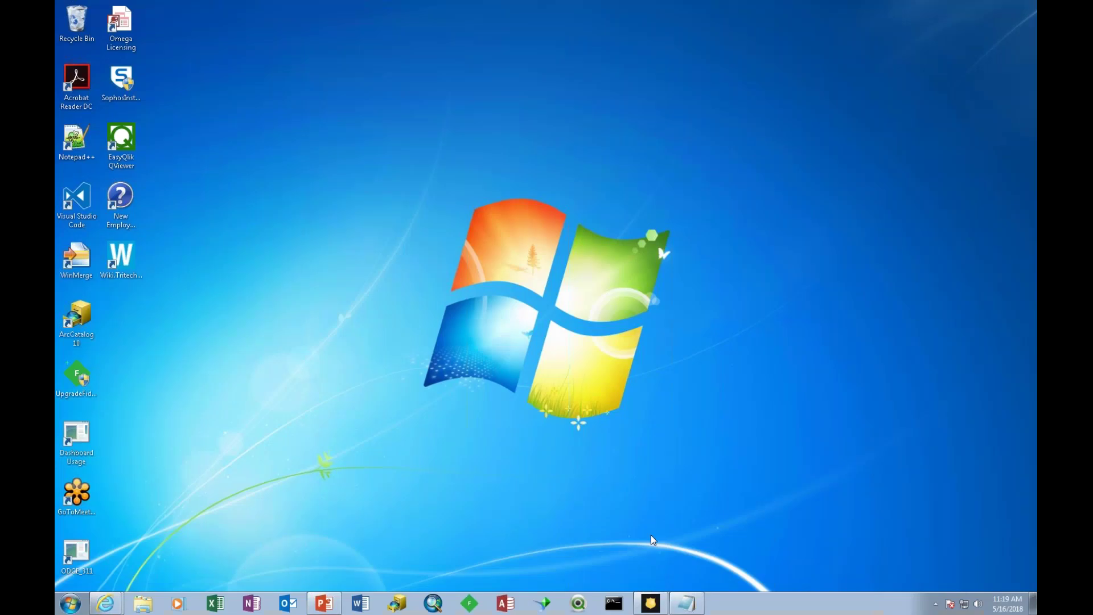
left_click(687, 603)
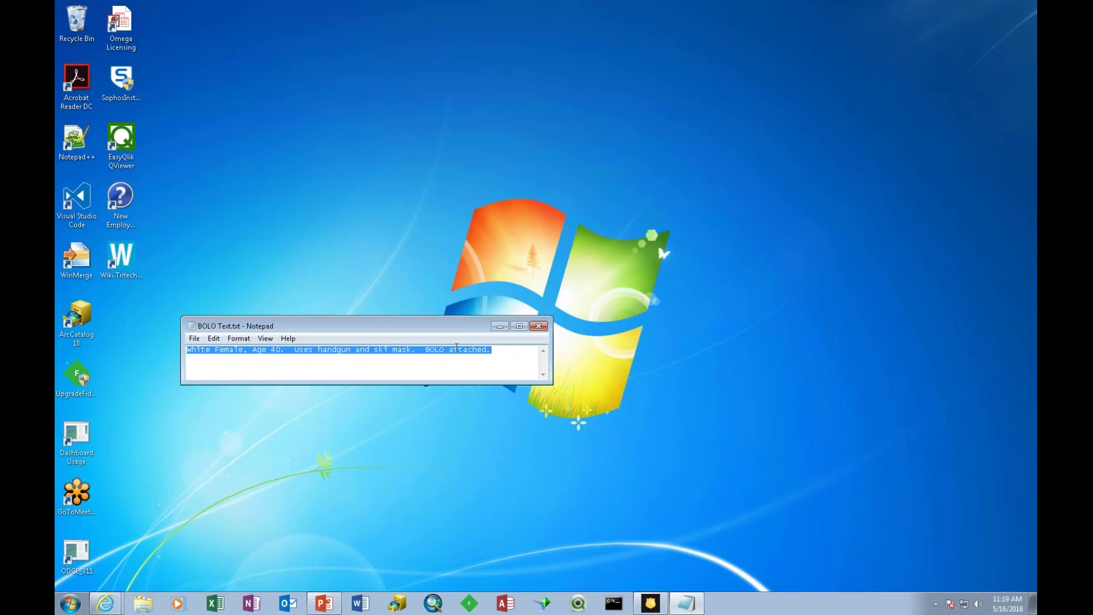
right_click(457, 348)
left_click(483, 383)
left_click(106, 603)
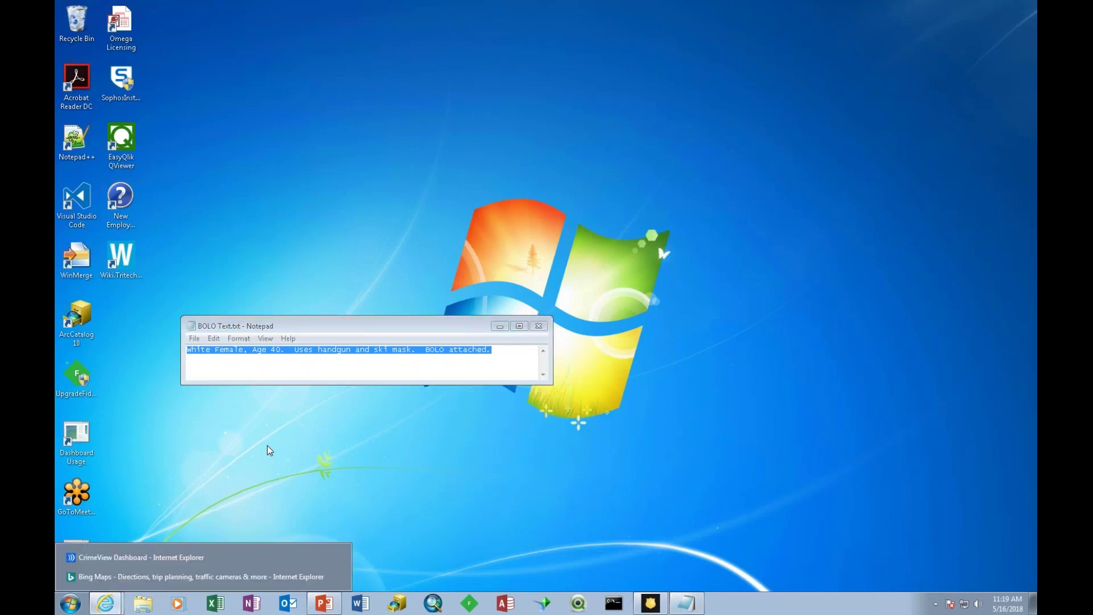
left_click(156, 557)
Paste the suspect description into the note's narrative and tick Publish to NEARme.
left_click(411, 395)
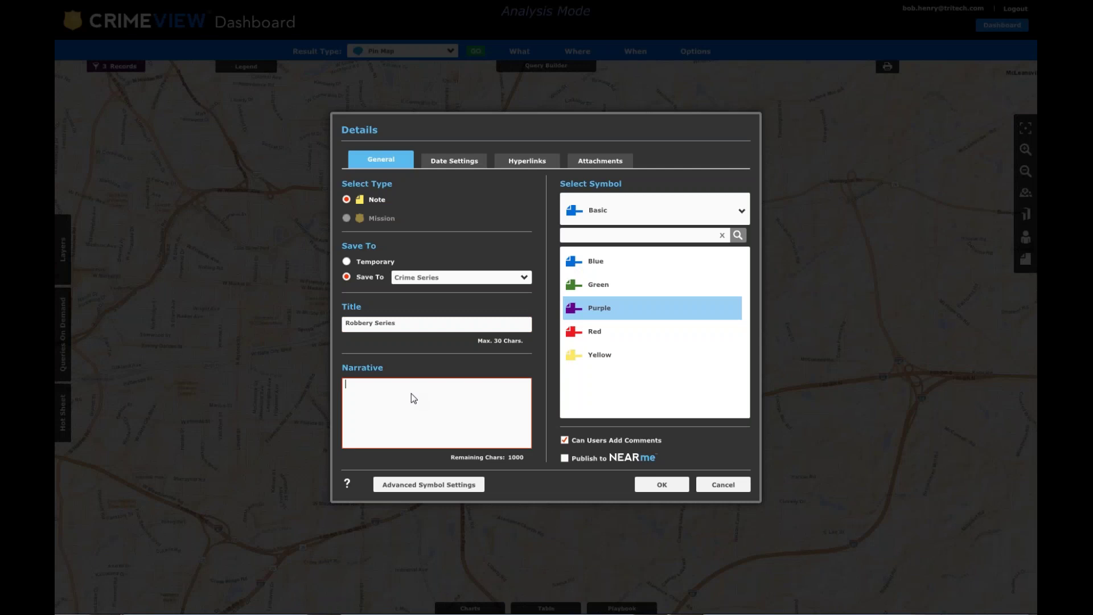
key("ctrl+v")
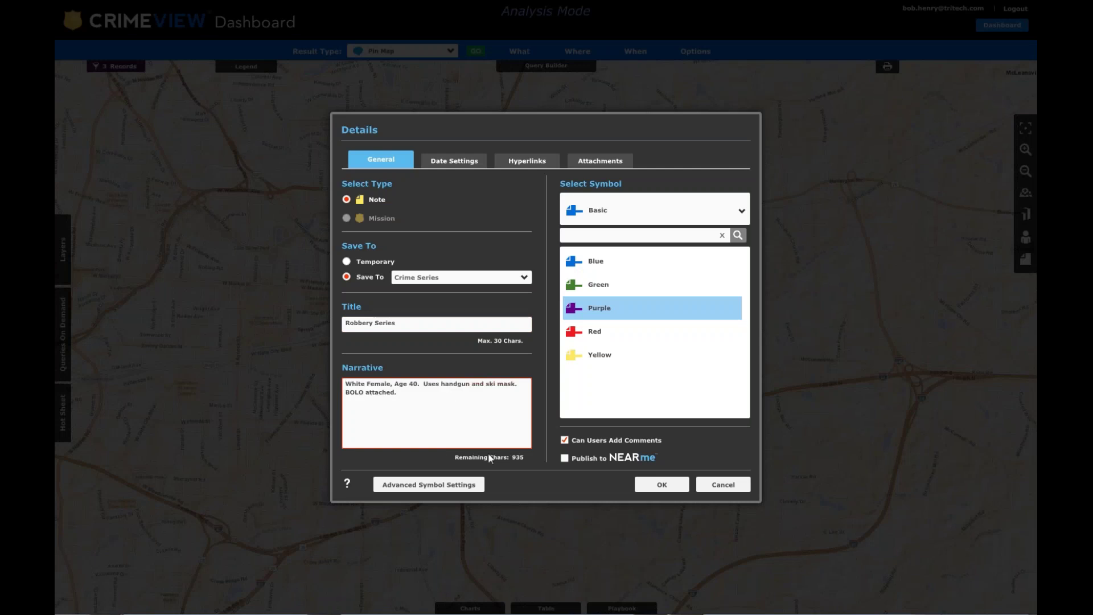
left_click(566, 459)
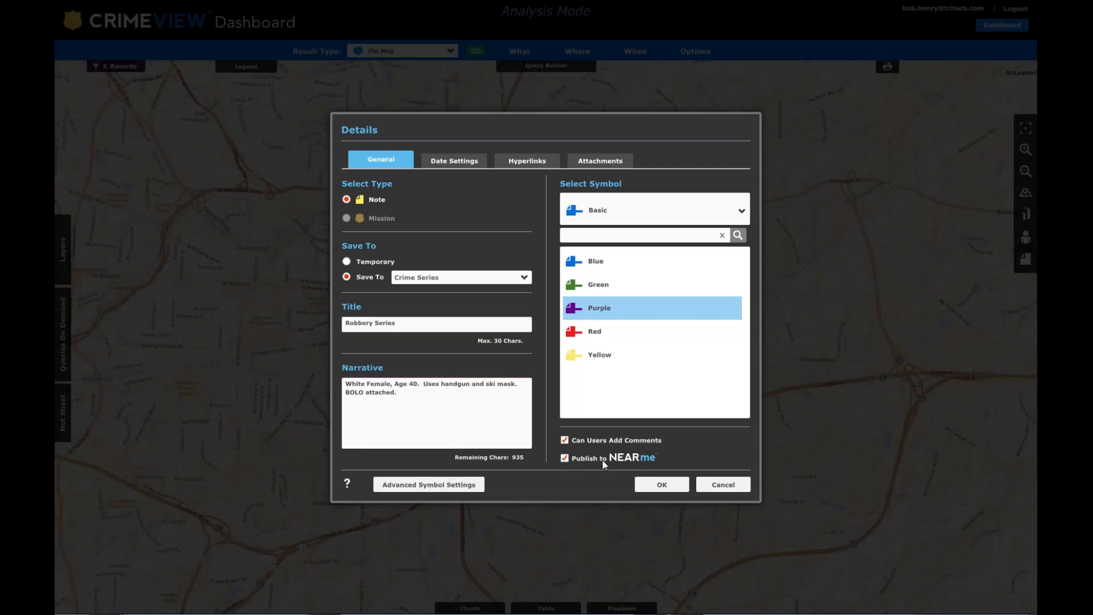
Attach the jpg file BOLO_SkiMask.jpg to the note and save it.
left_click(620, 161)
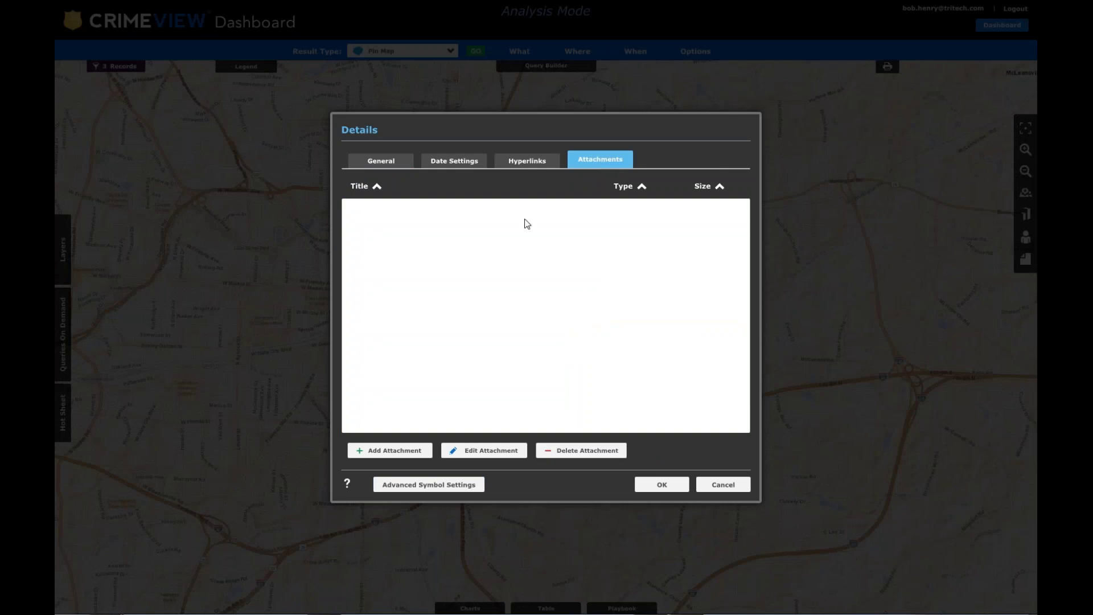
left_click(385, 451)
left_click(610, 301)
left_click(518, 280)
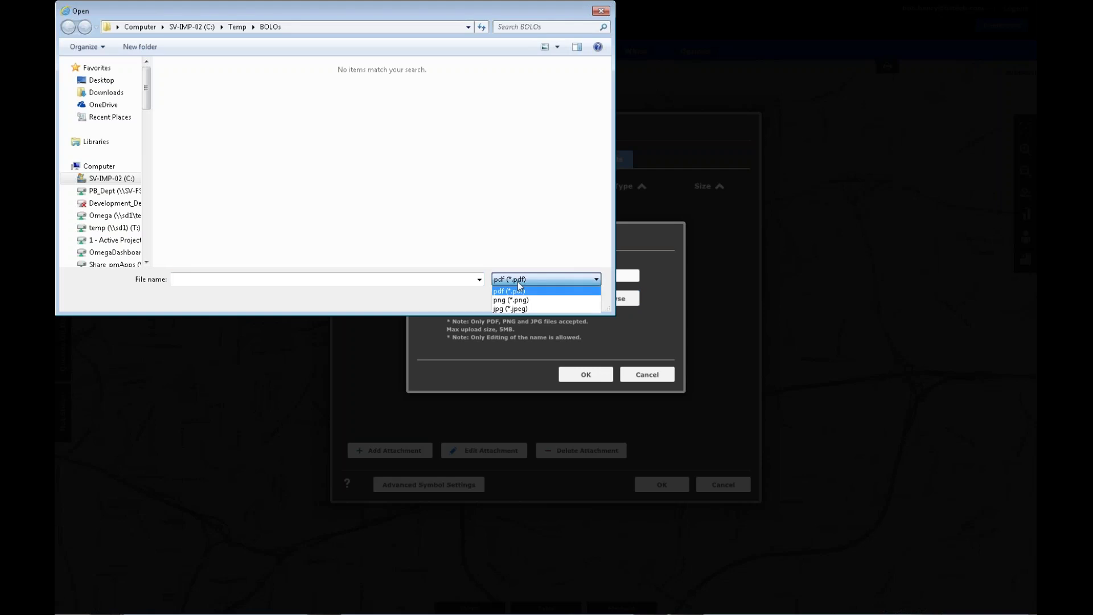
left_click(509, 309)
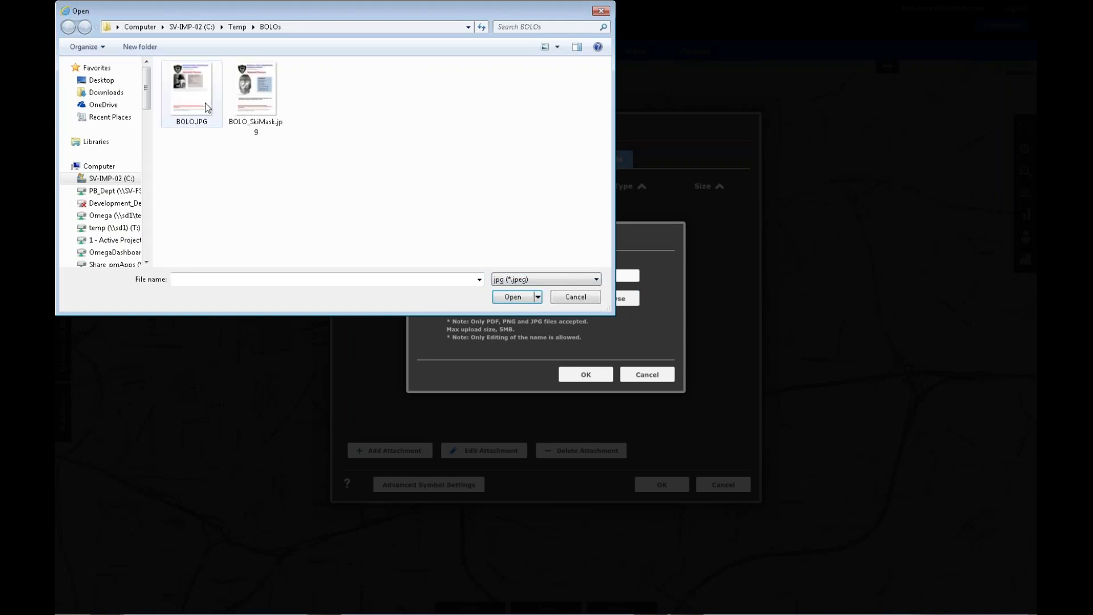
left_click(251, 109)
left_click(510, 297)
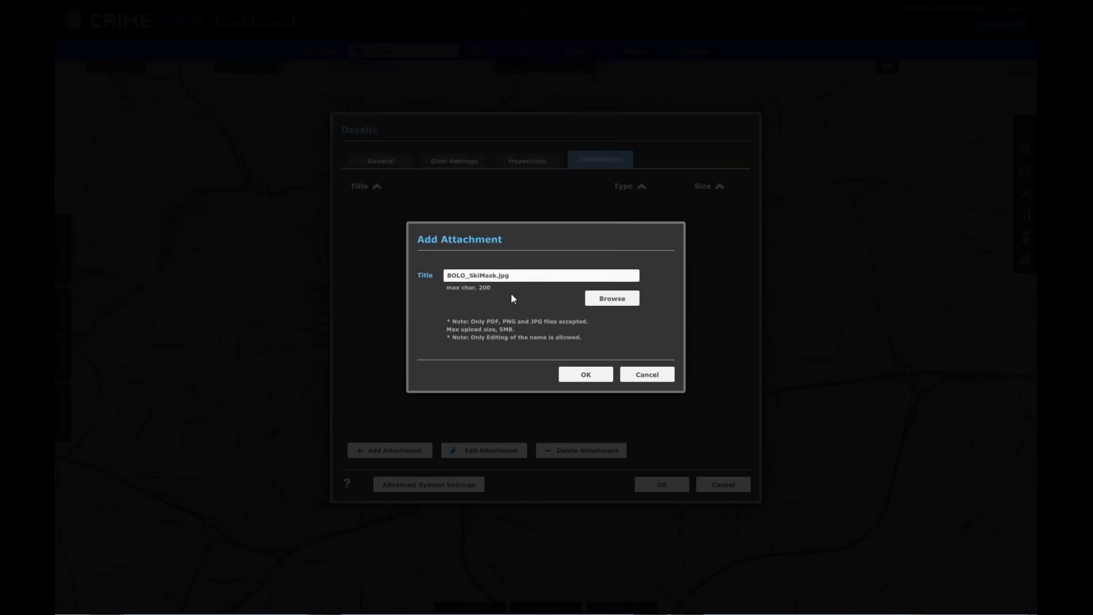
left_click(585, 376)
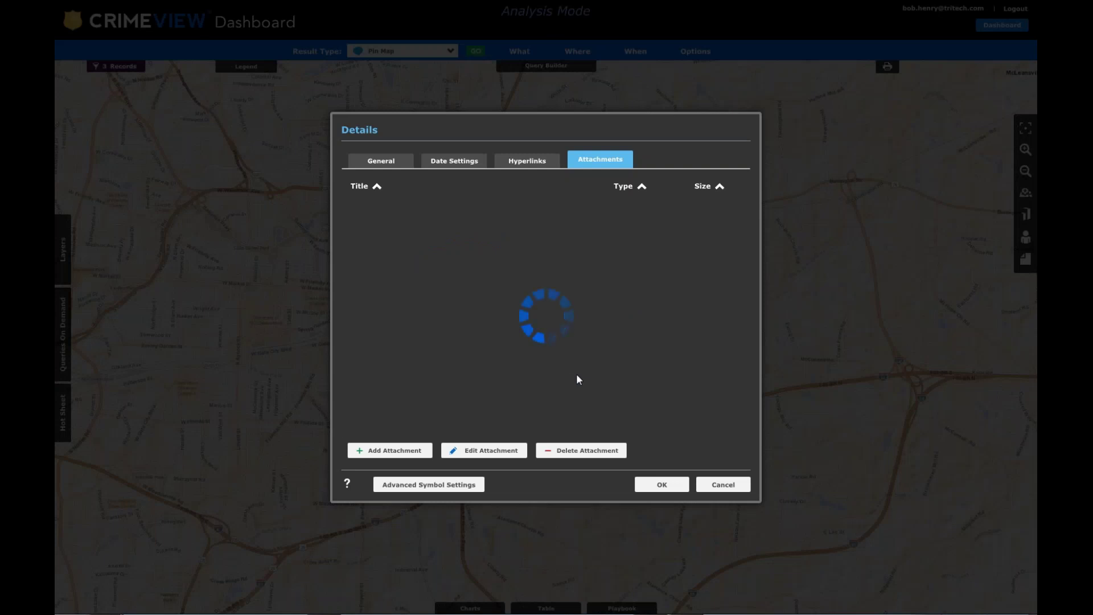
left_click(660, 487)
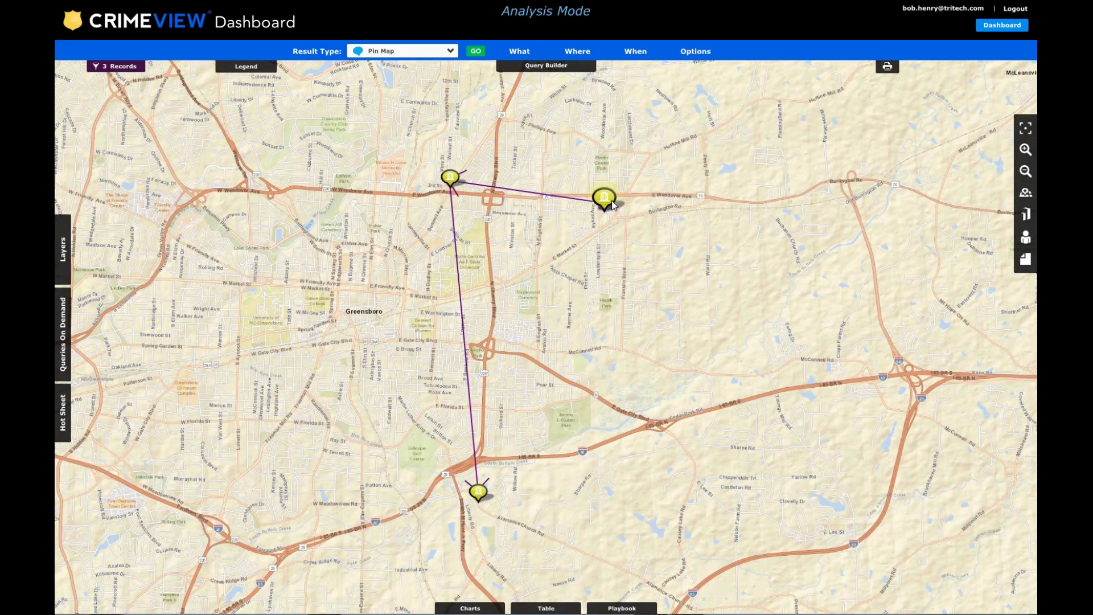
Zoom in and open the Robbery Series note from its map marker.
scroll(614, 205, "up", 2)
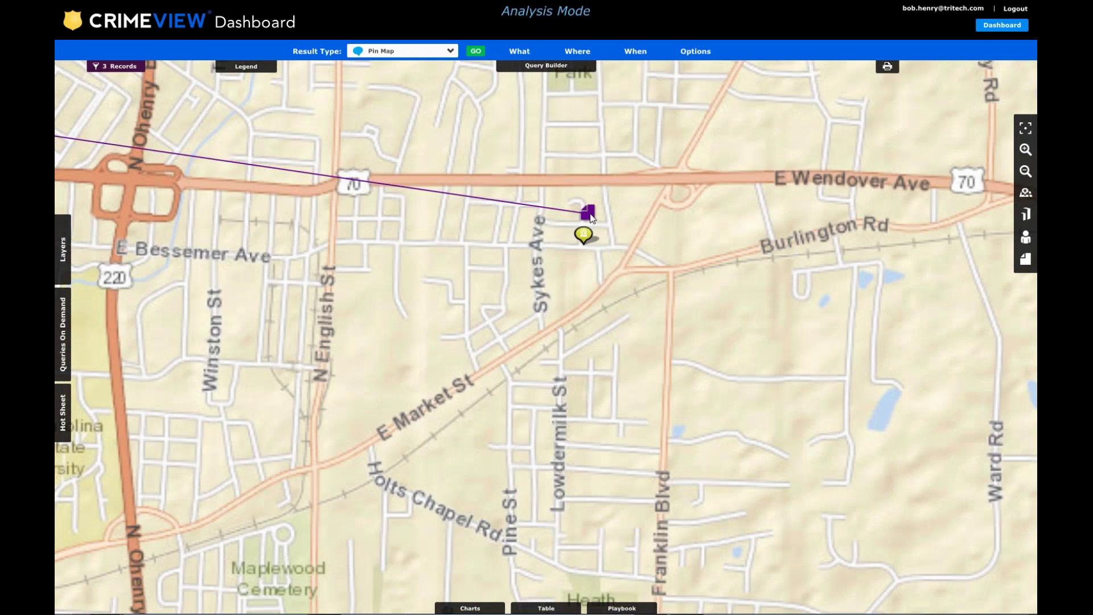
left_click(589, 215)
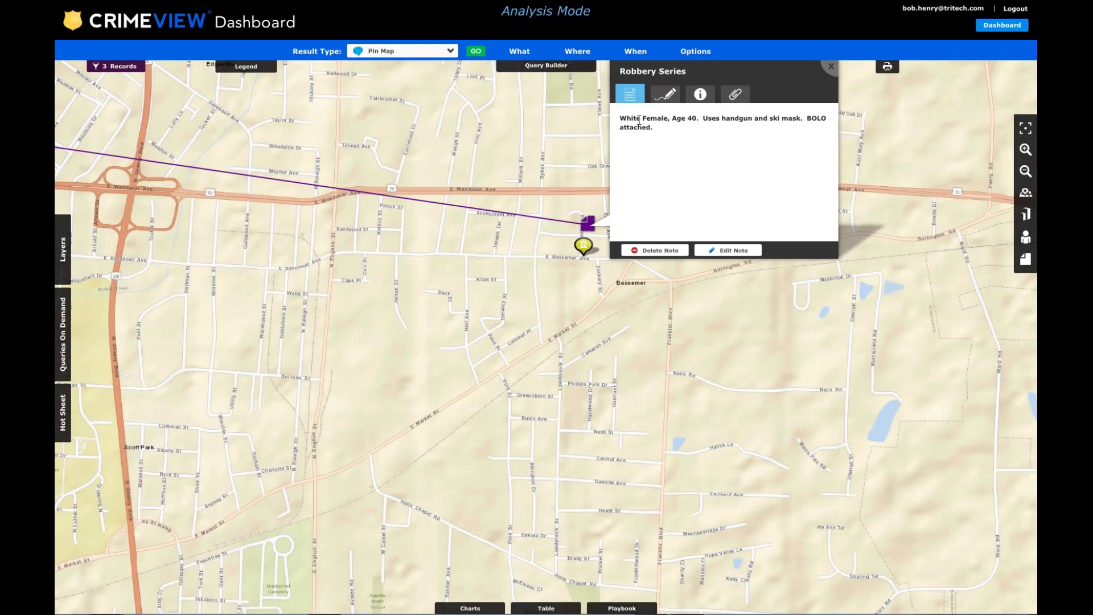
left_click_drag(630, 119, 807, 120)
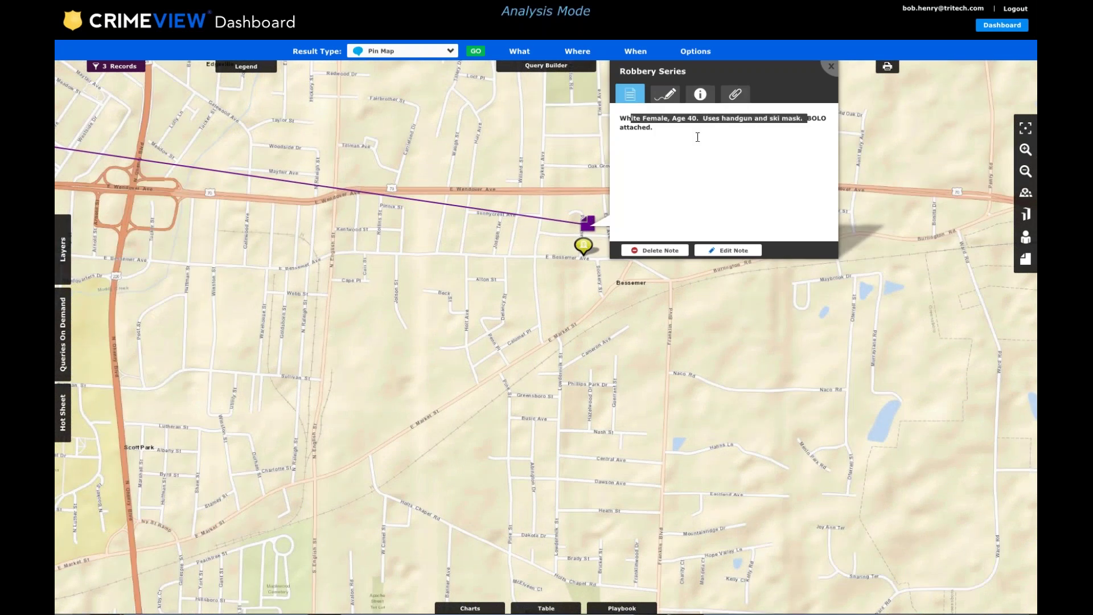
left_click(717, 113)
Preview the BOLO_SkiMask.jpg attachment, view it full screen, then close the preview.
left_click(734, 98)
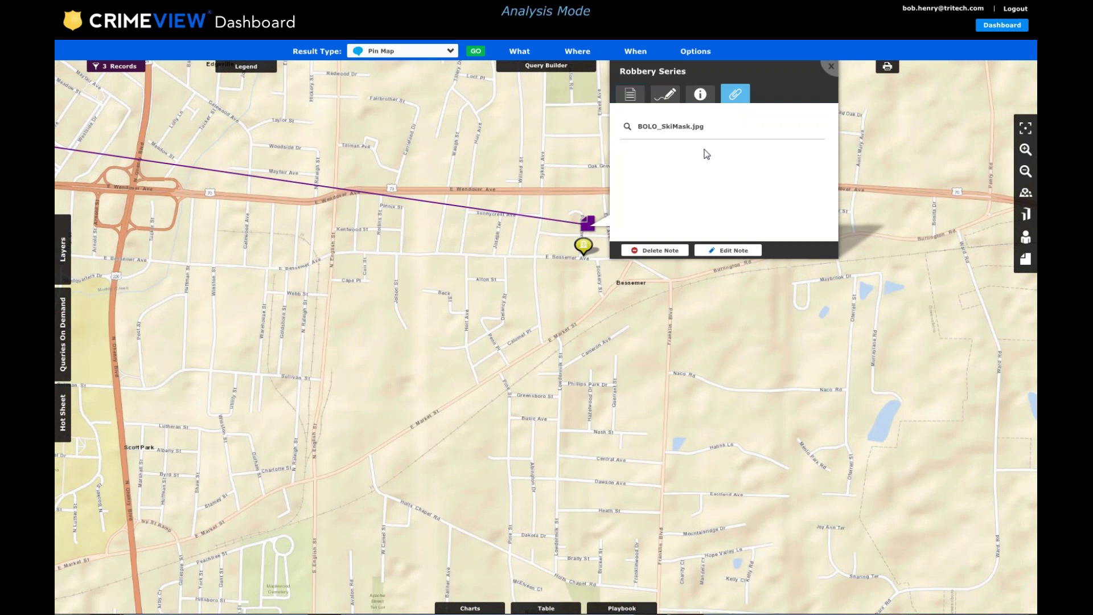
left_click(628, 126)
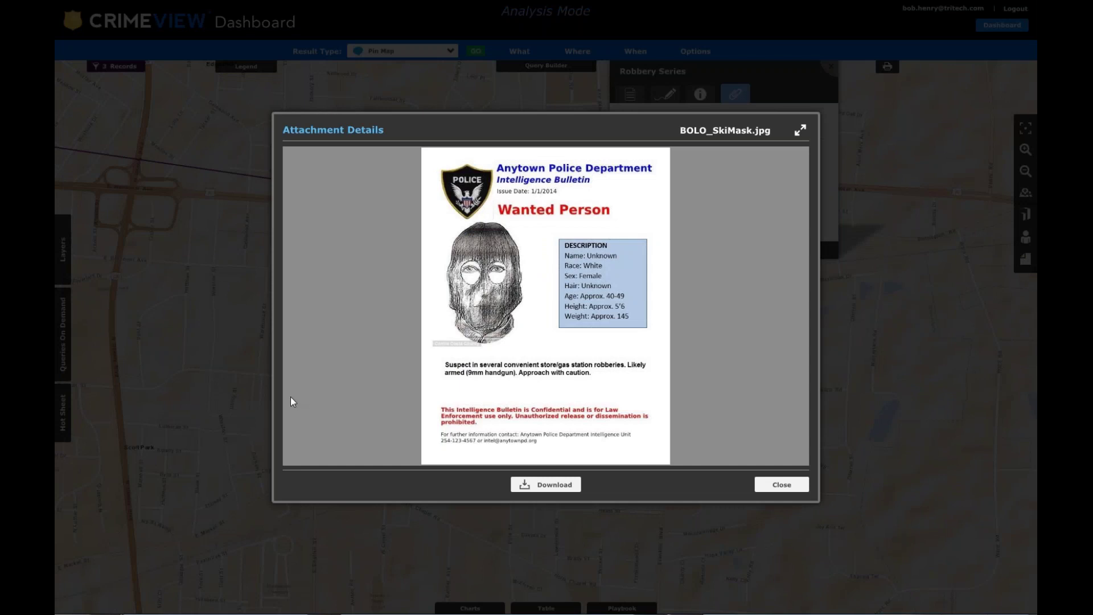
left_click(800, 131)
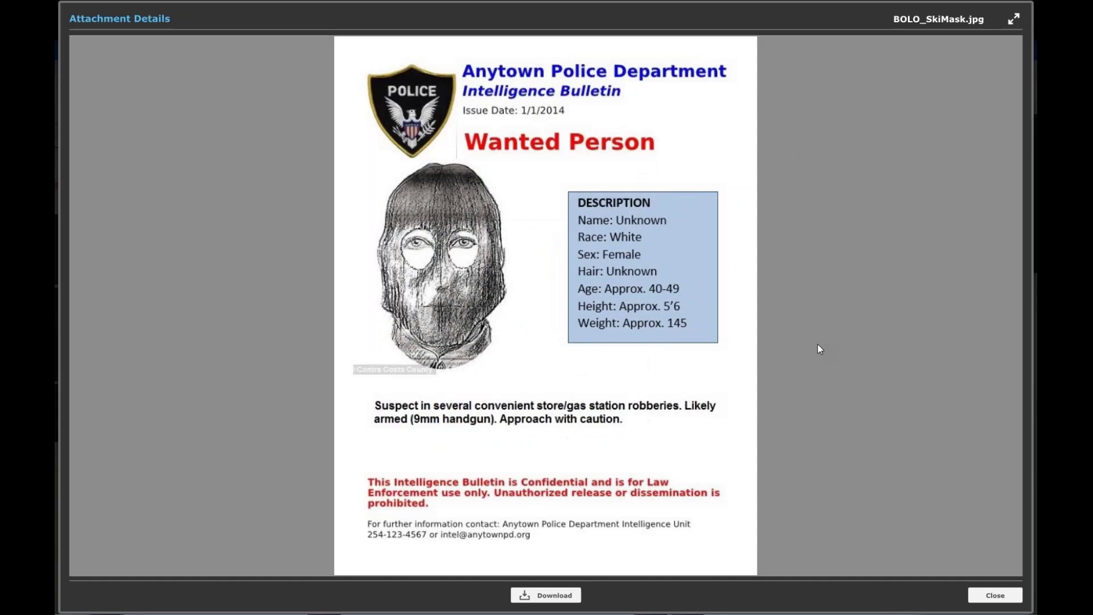
left_click(1014, 19)
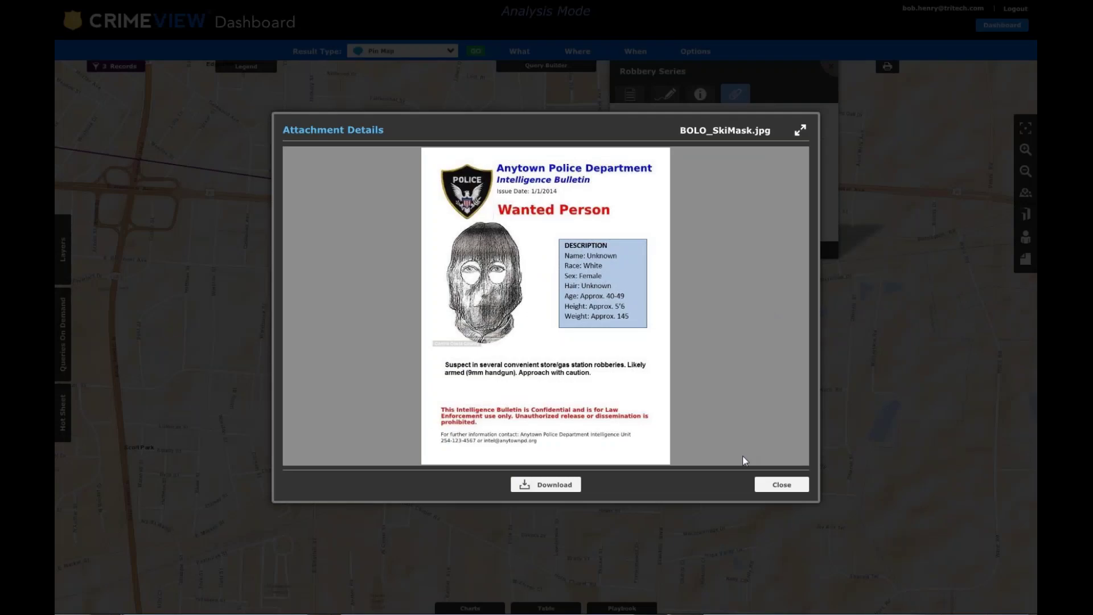
left_click(788, 485)
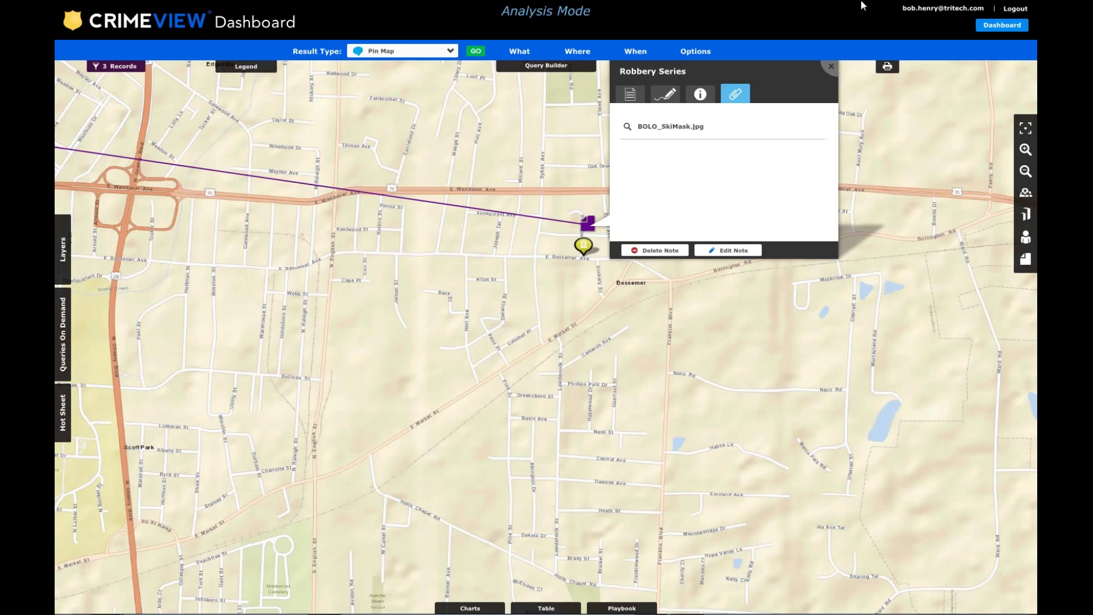
mouse_move(864, 6)
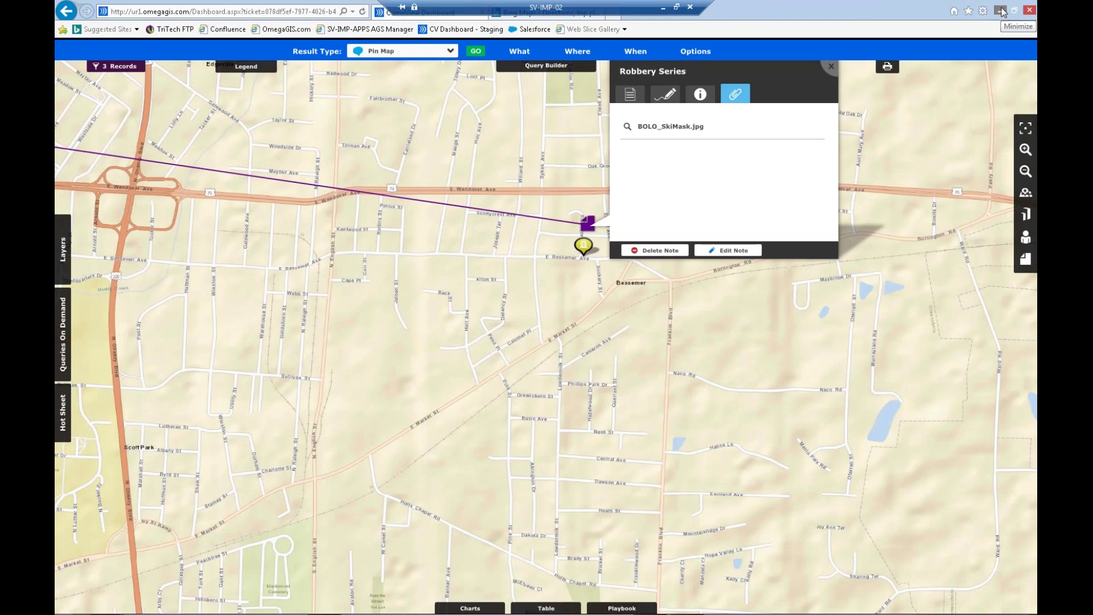
Minimize CrimeView and Notepad and bring up the NEARme map.
left_click(1001, 10)
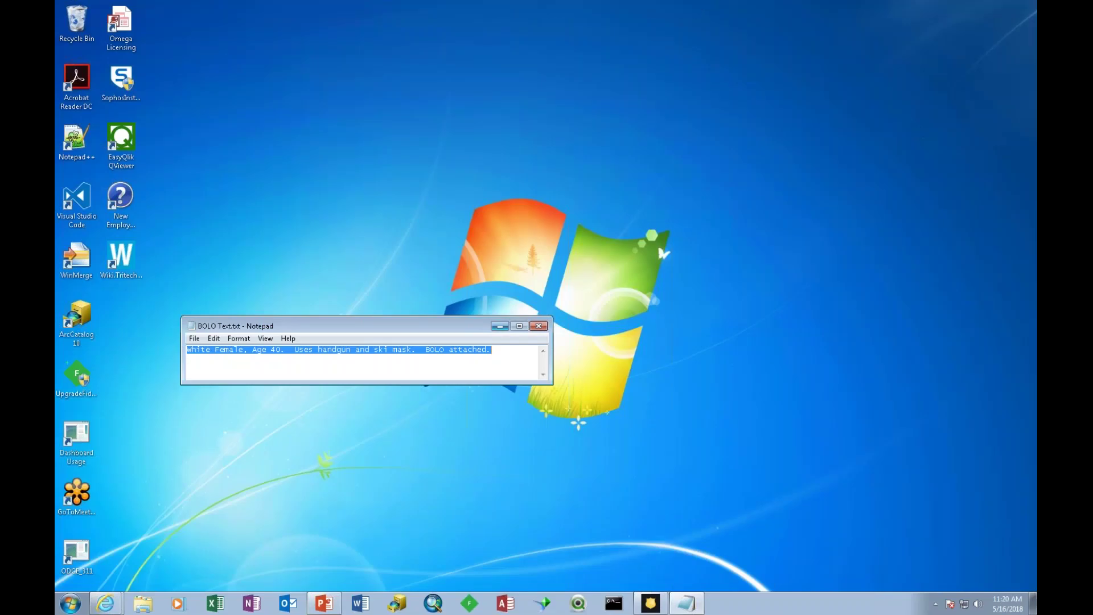
left_click(501, 326)
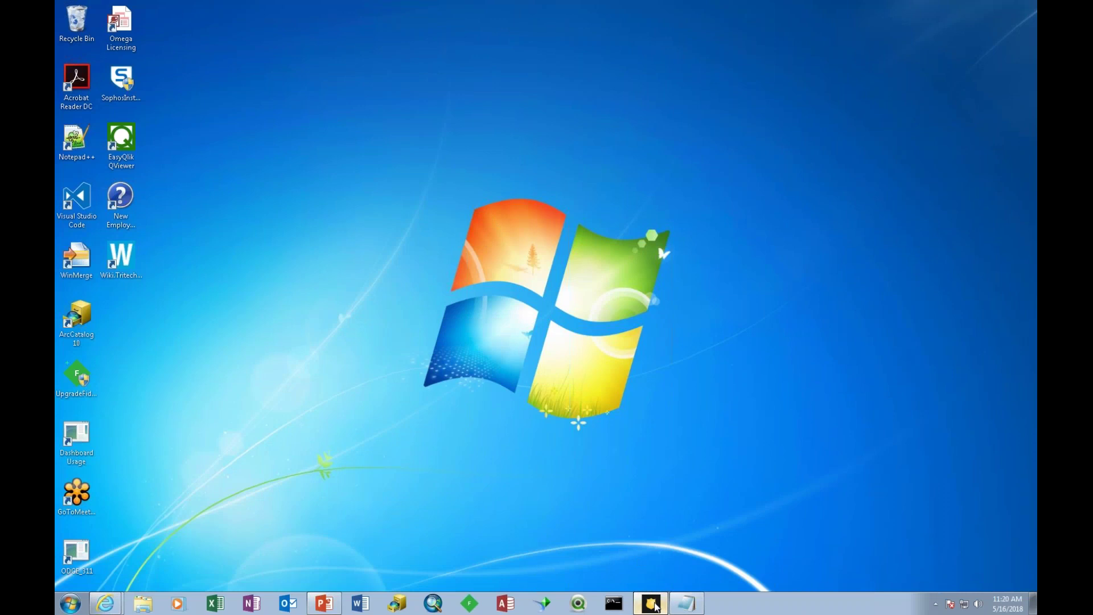
left_click(653, 605)
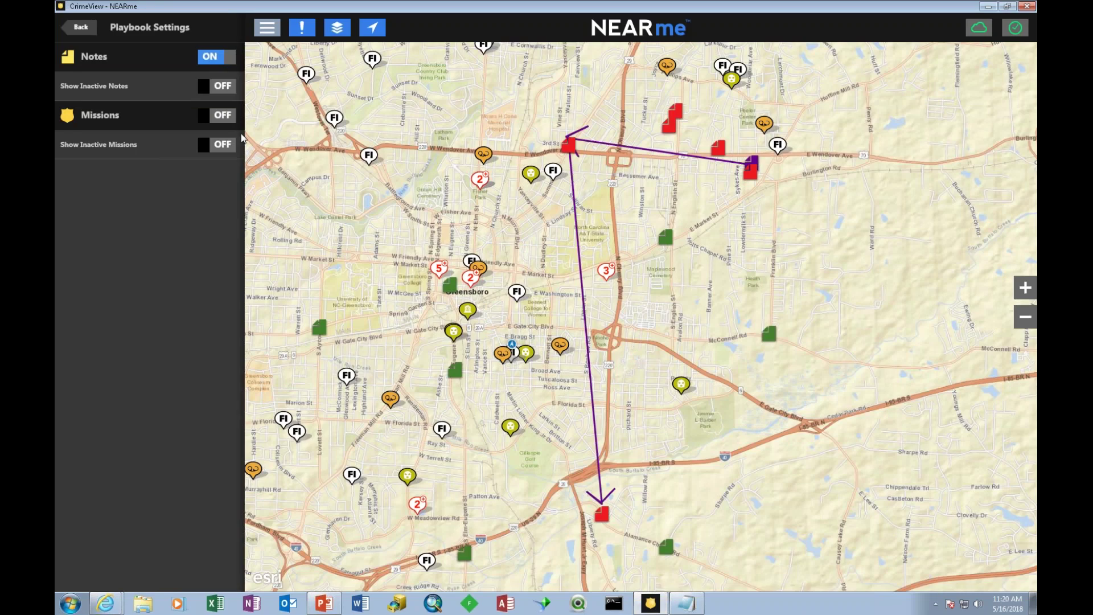
Turn Playbook notes off and switch the data layer theme from Robbery to Empty.
left_click(228, 56)
left_click(100, 29)
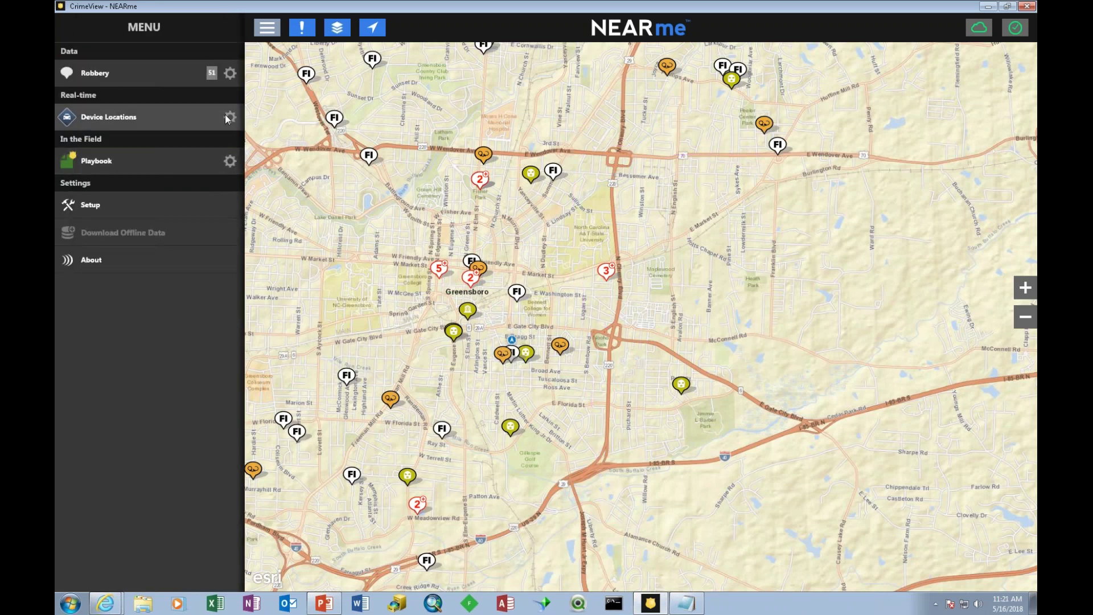
left_click(229, 73)
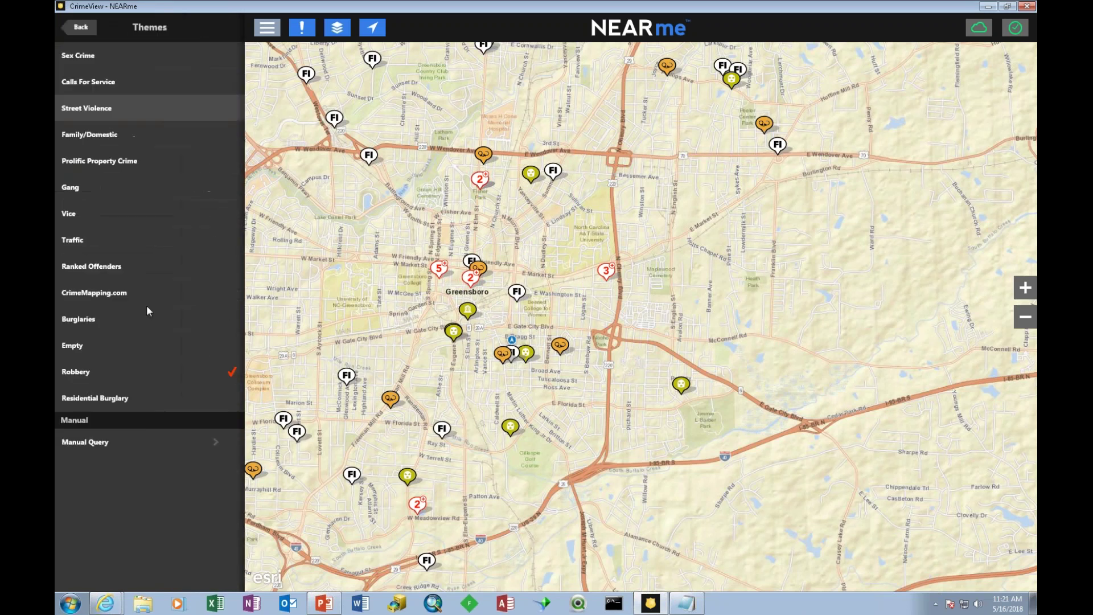
left_click(87, 344)
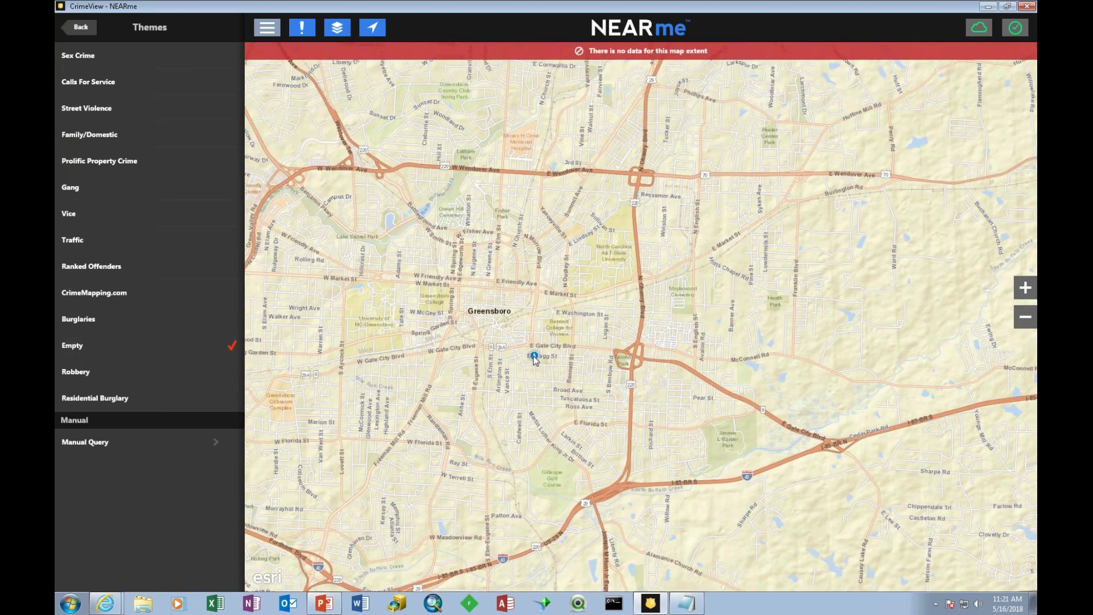
Apply the Robbery theme and inspect a nearby arrest record's details.
scroll(534, 358, "up", 1)
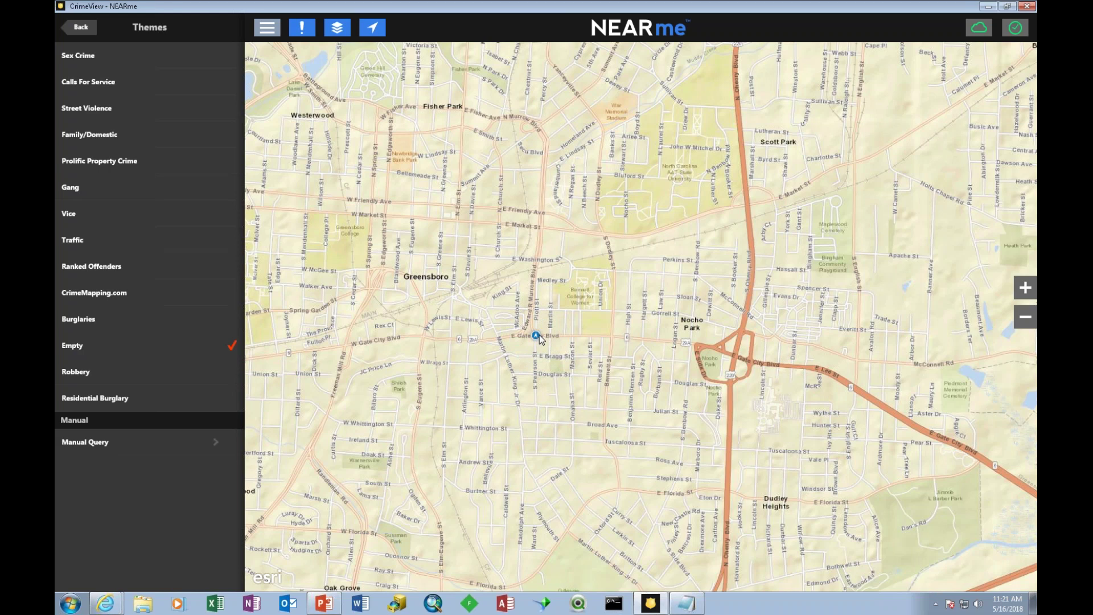
left_click(100, 372)
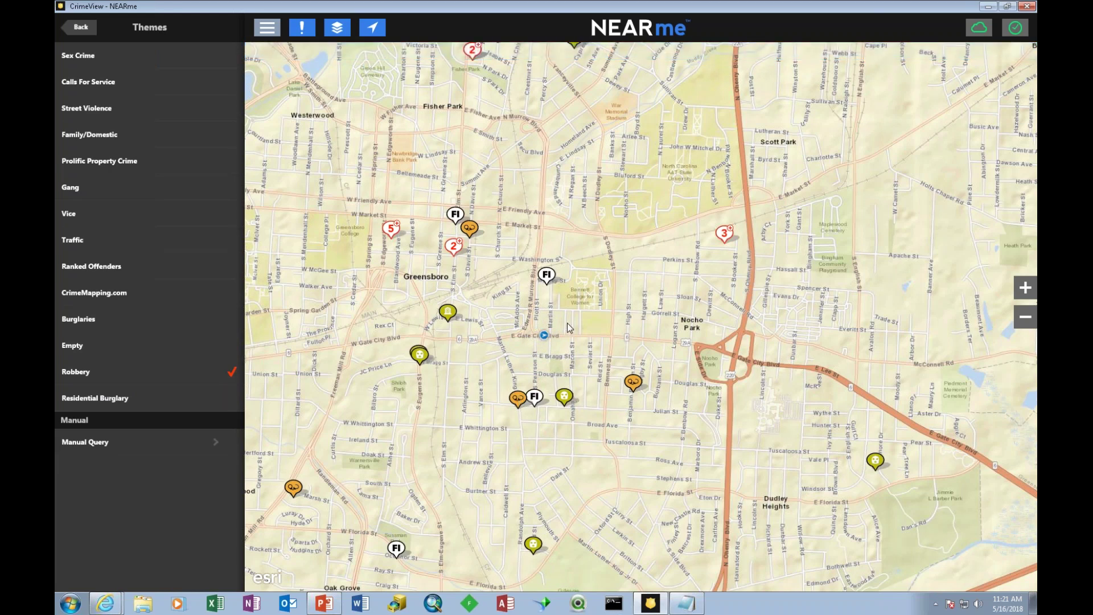
left_click(634, 384)
left_click_drag(842, 366, 800, 320)
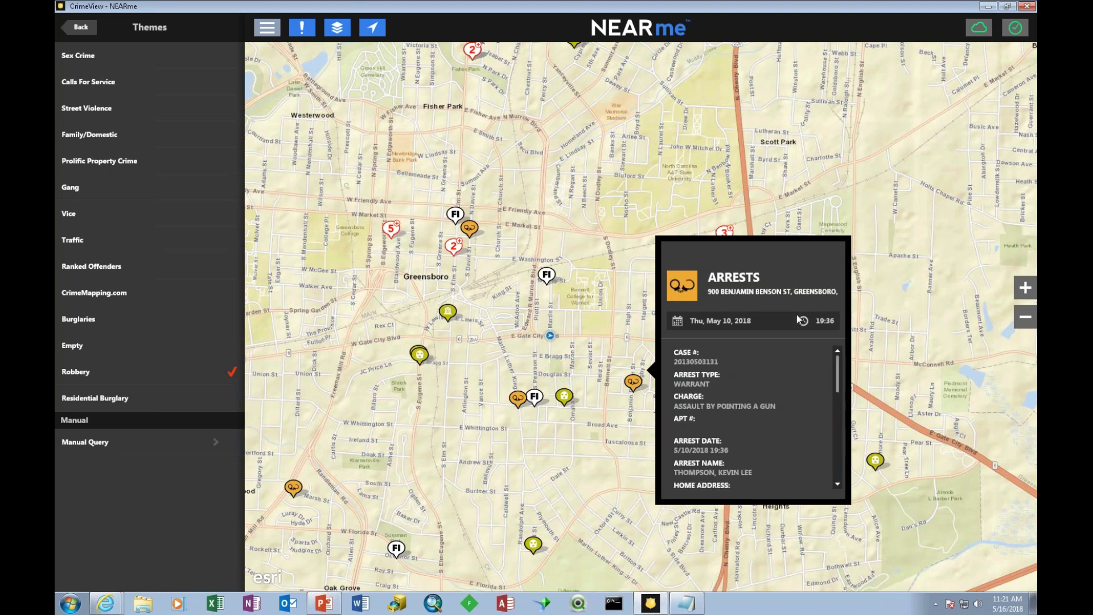
left_click(585, 250)
left_click(564, 399)
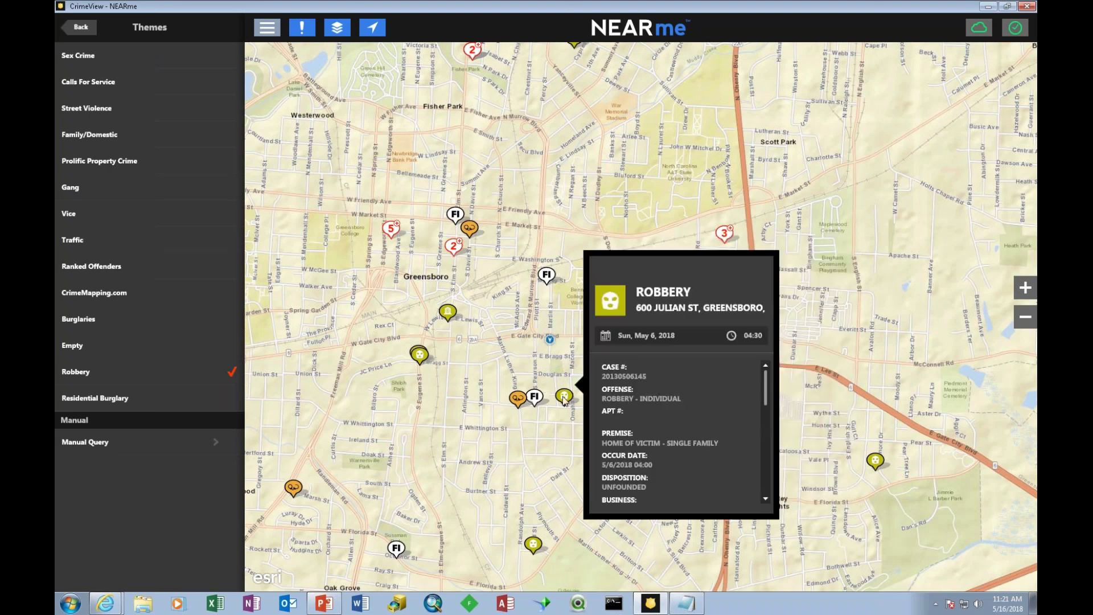
left_click_drag(770, 401, 770, 374)
left_click(571, 330)
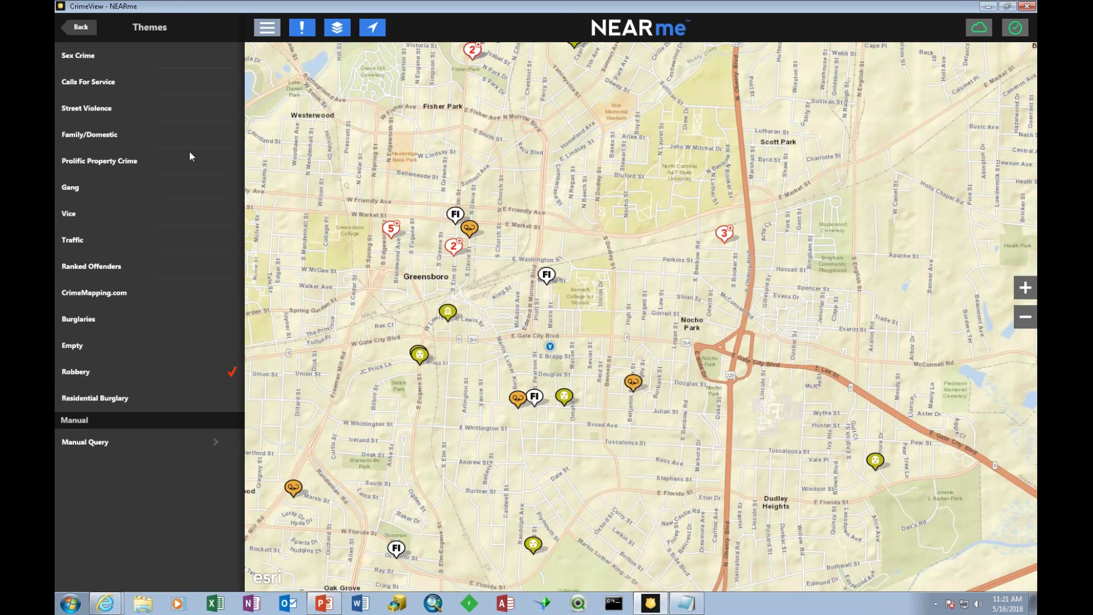
left_click(81, 28)
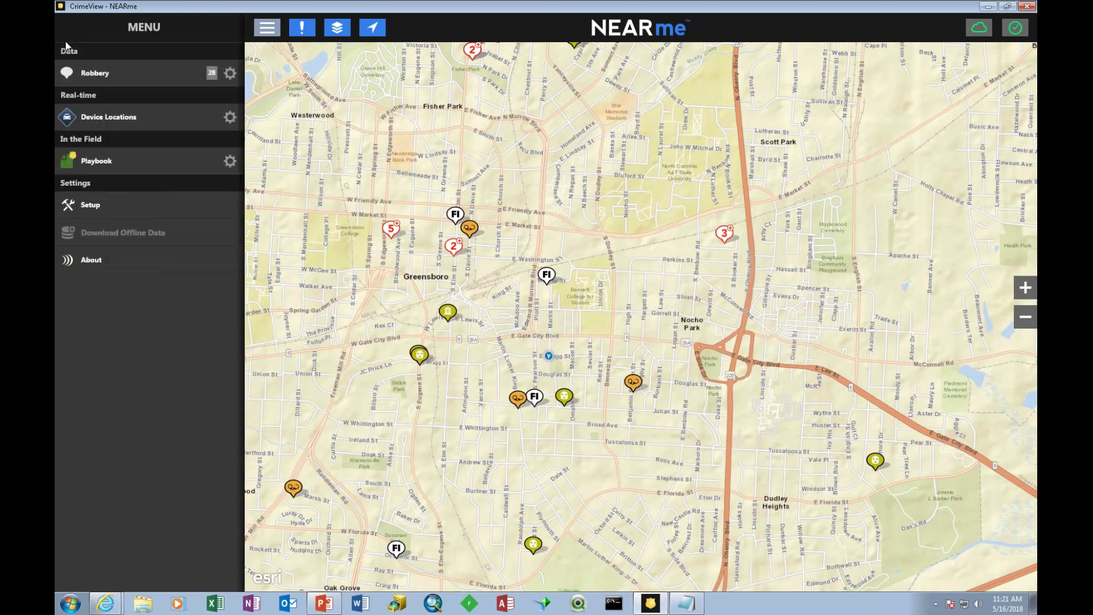
Turn Playbook notes on and briefly check the AM/PM note.
left_click(230, 161)
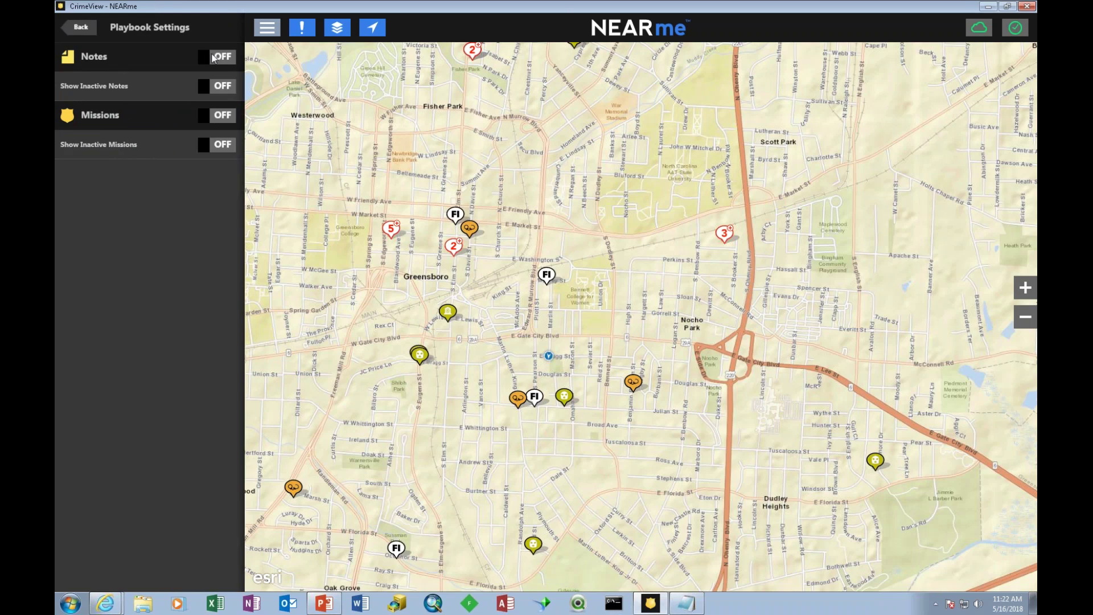
left_click(208, 62)
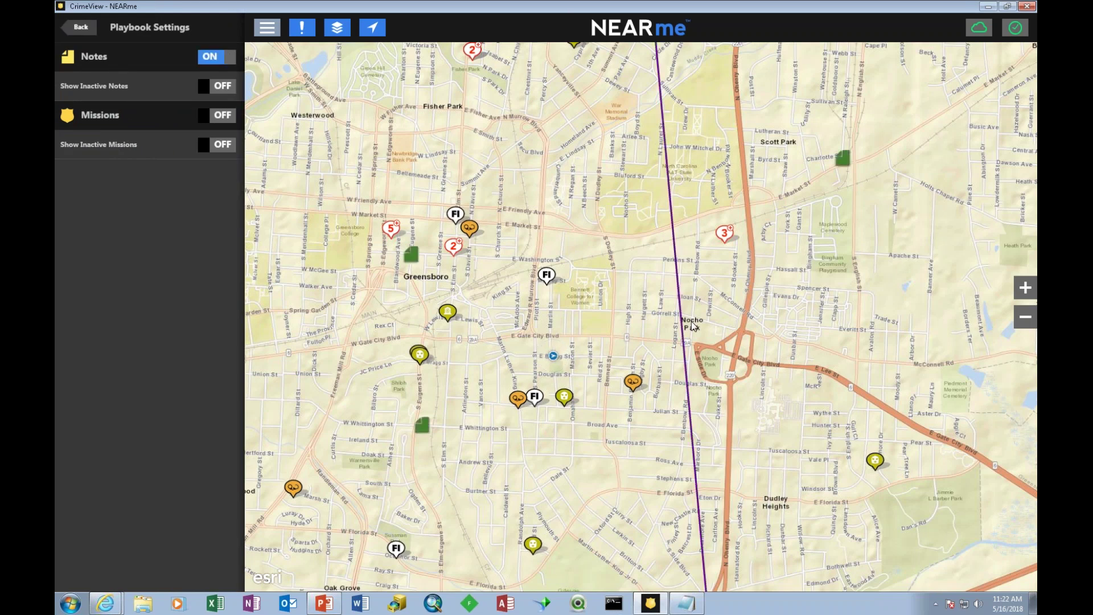
scroll(695, 325, "down", 1)
scroll(684, 324, "down", 2)
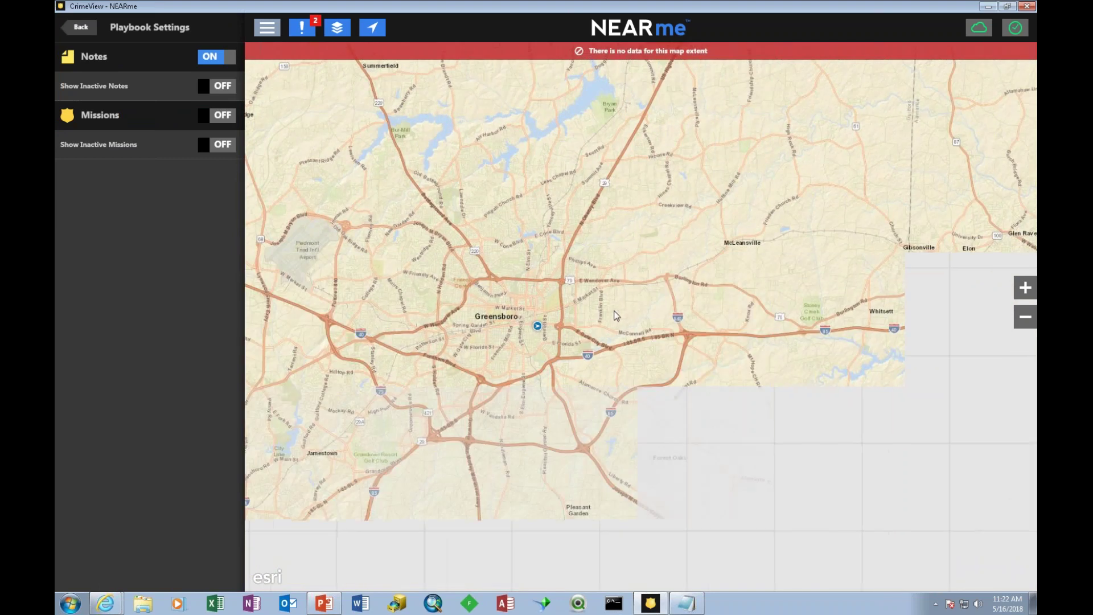
scroll(544, 324, "up", 1)
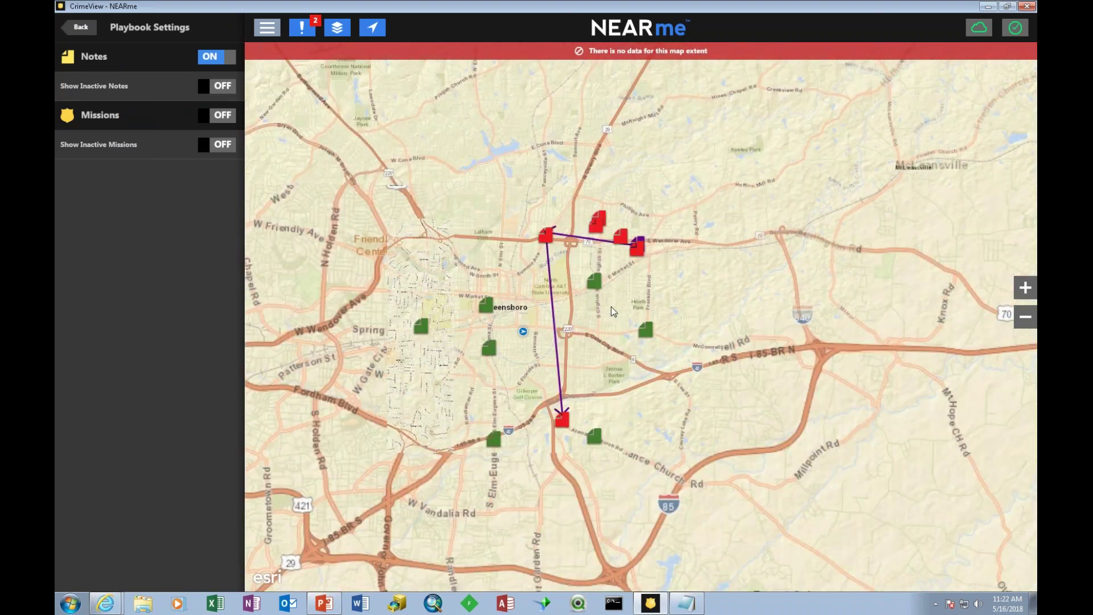
left_click(639, 248)
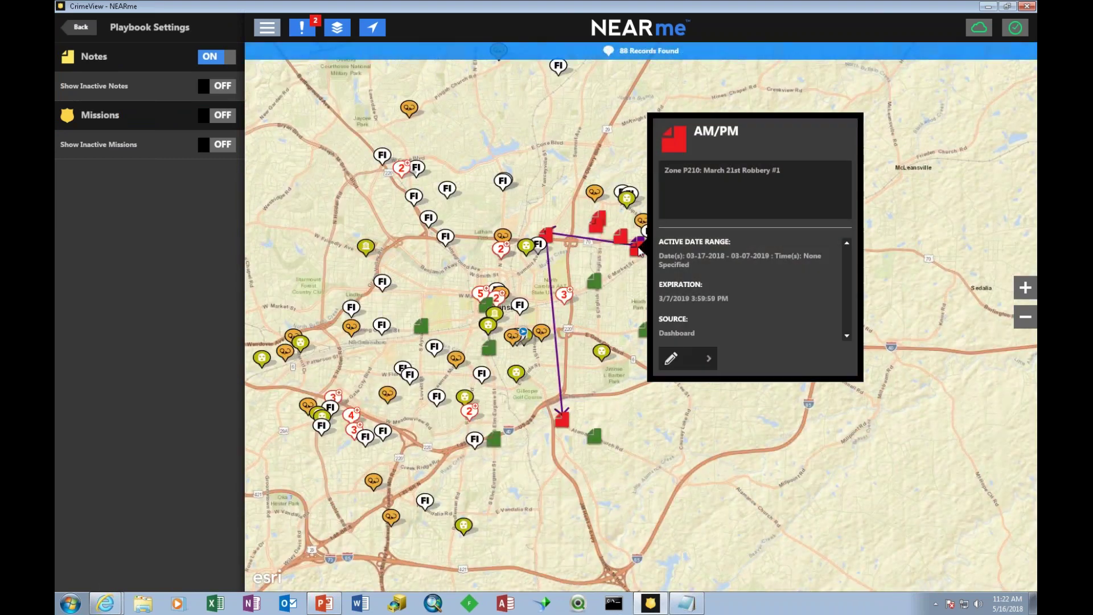
left_click(618, 286)
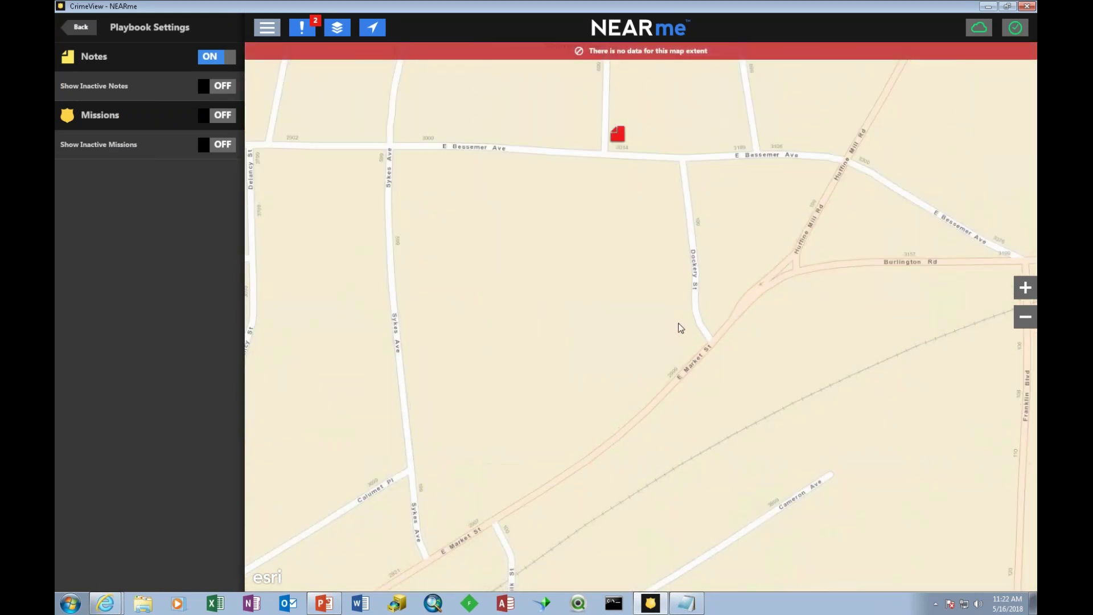
Open the Robbery Series note's BOLO_SkiMask.jpg wanted bulletin, then close it.
scroll(681, 326, "down", 1)
scroll(682, 325, "down", 1)
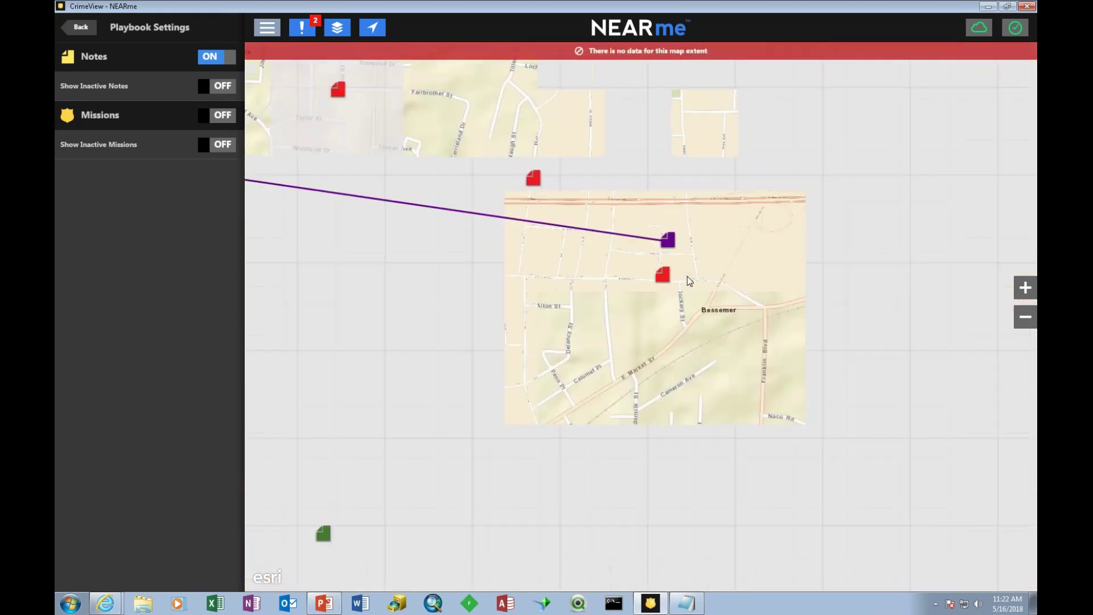
left_click(668, 240)
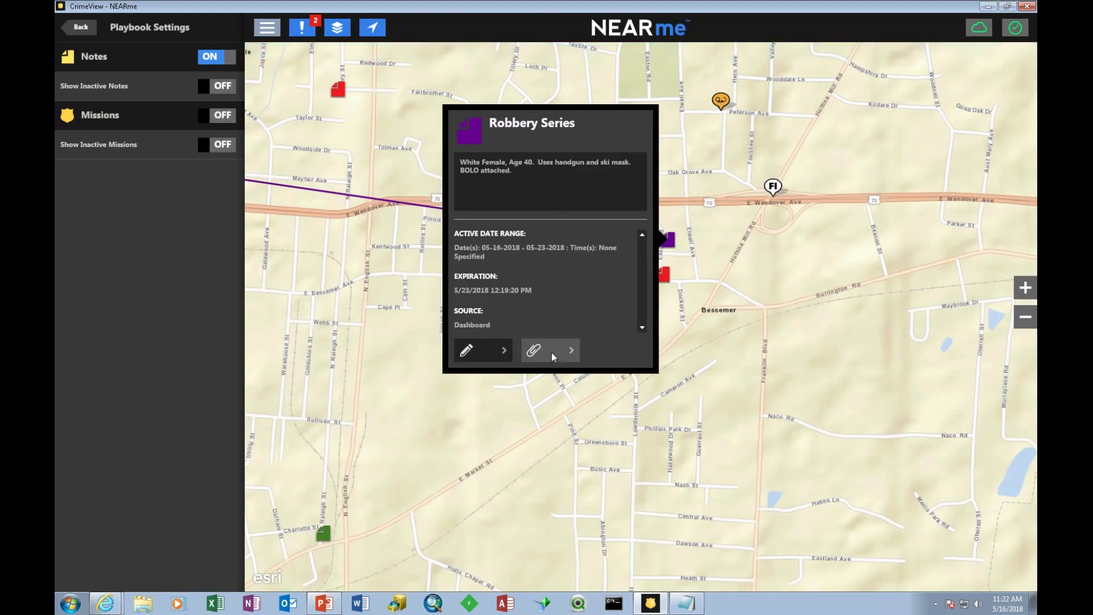
left_click(533, 350)
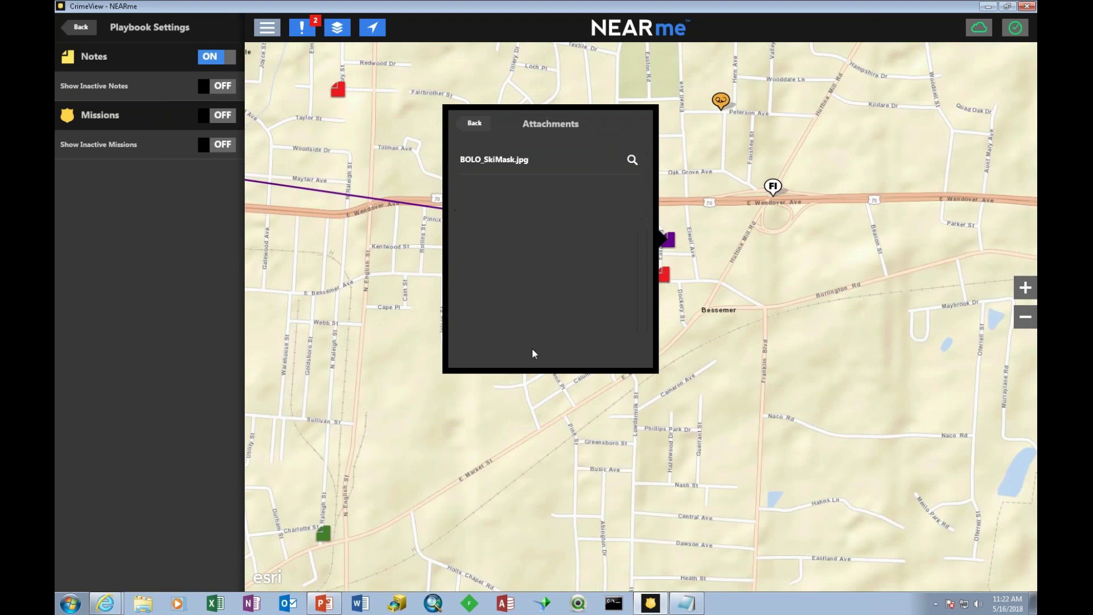
left_click(630, 159)
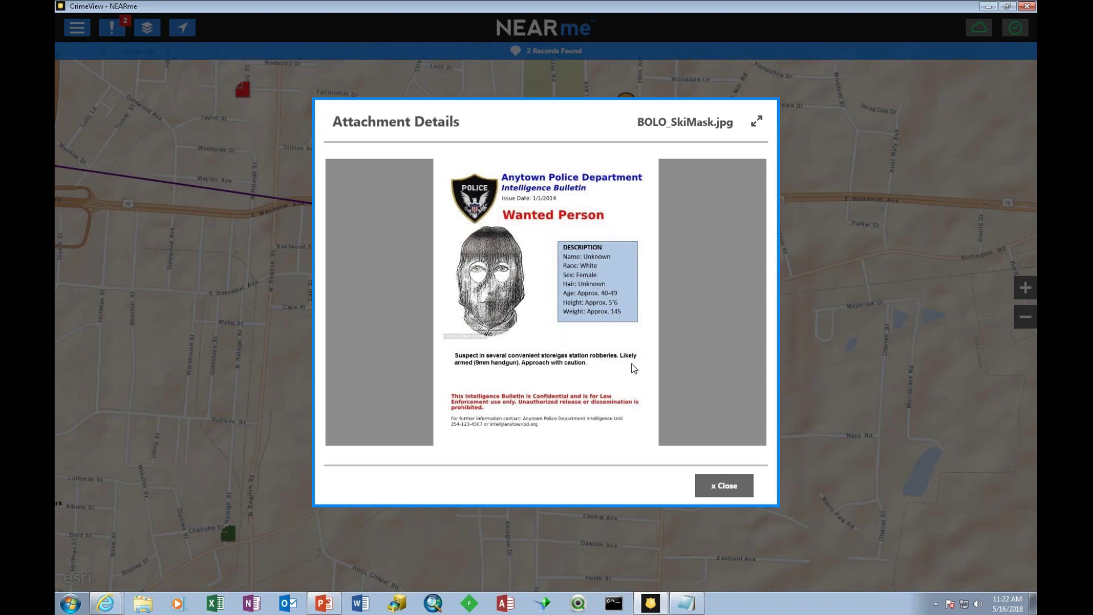
left_click(728, 491)
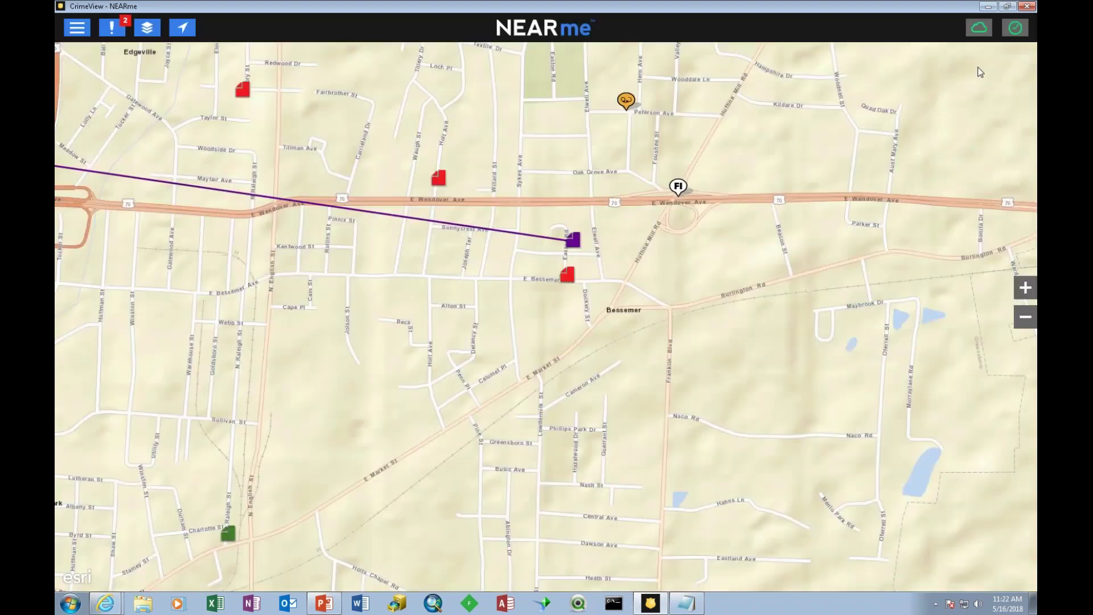
Return to CrimeView, close the Robbery Series panel, and pan and zoom out to all three linked pins.
left_click(987, 7)
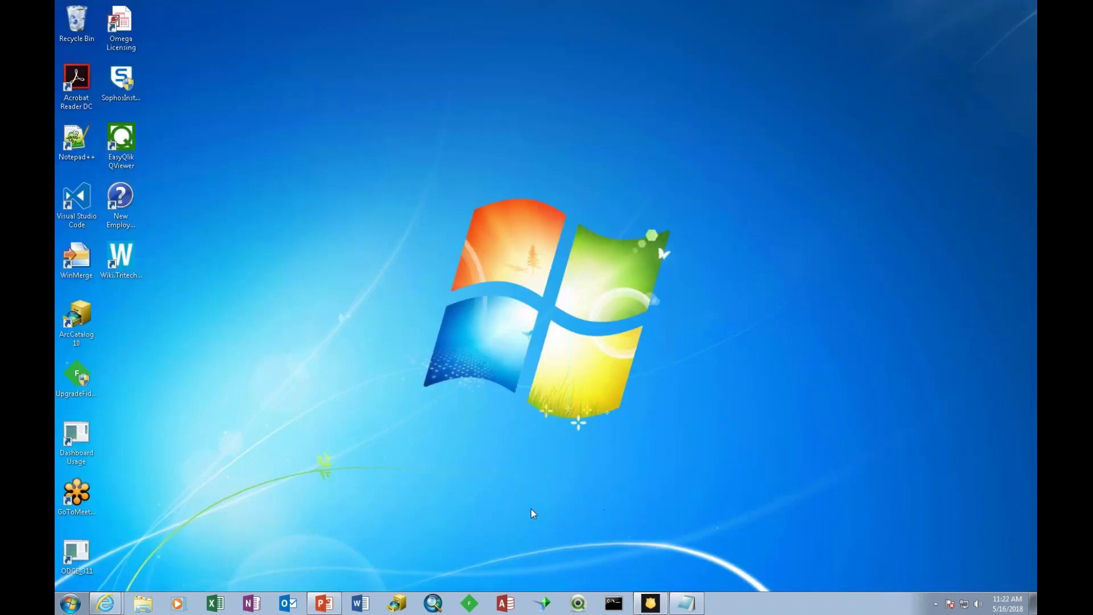
mouse_move(106, 602)
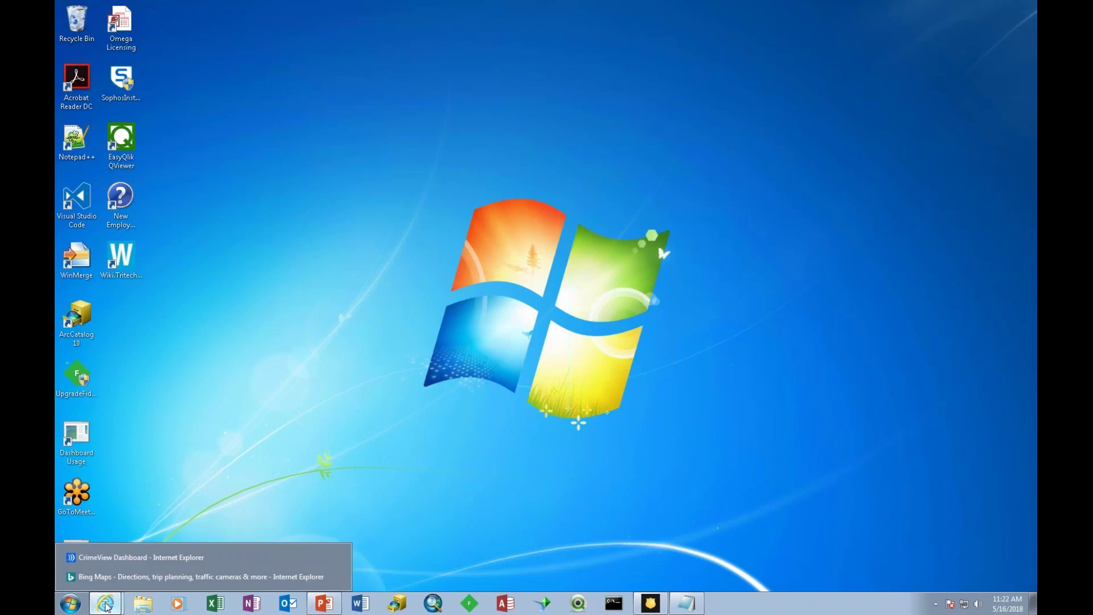
left_click(150, 557)
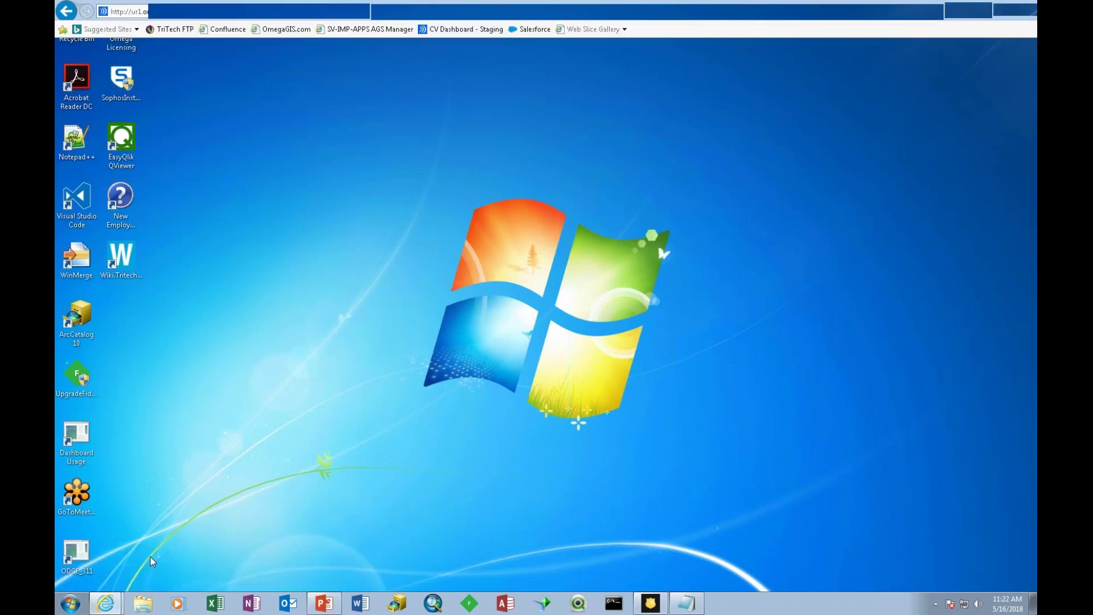
left_click(831, 67)
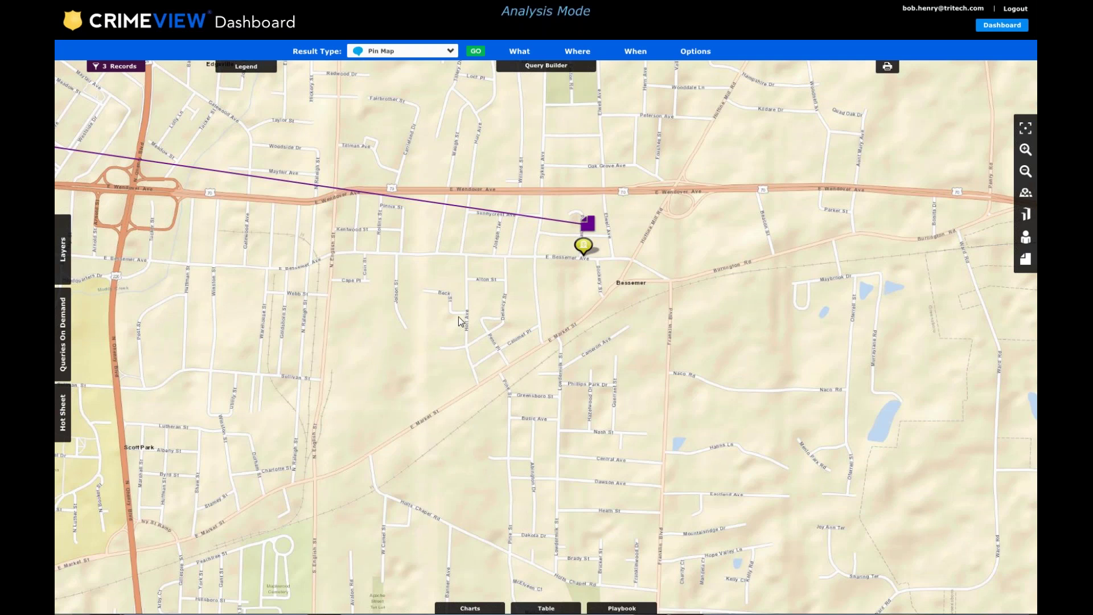
left_click_drag(459, 317, 558, 302)
scroll(746, 348, "down", 4)
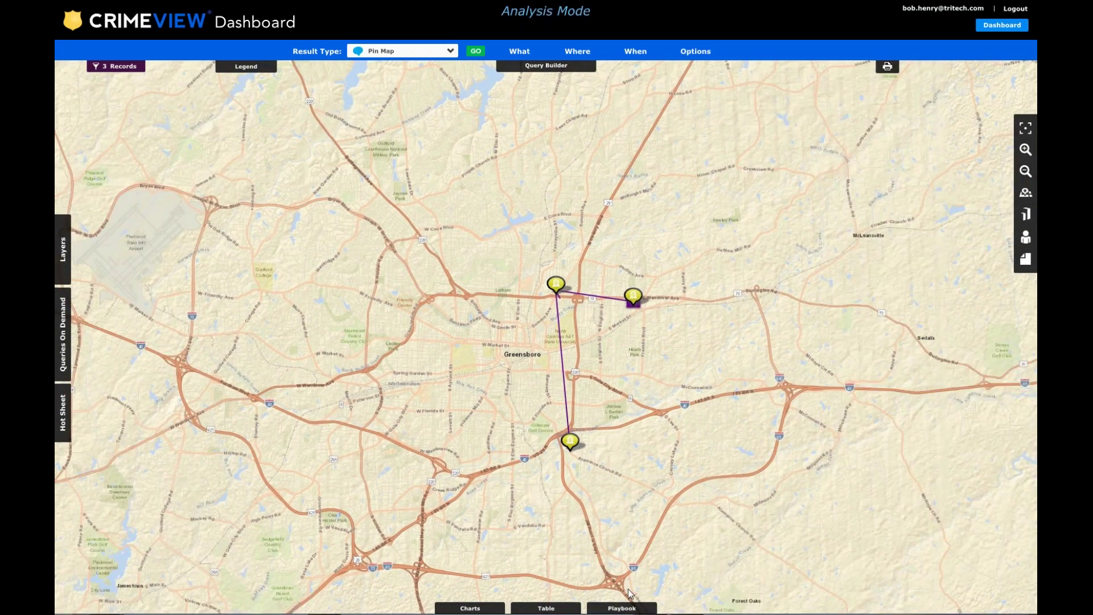
Add the Convenience Stores Playbook notes to the map.
left_click(620, 606)
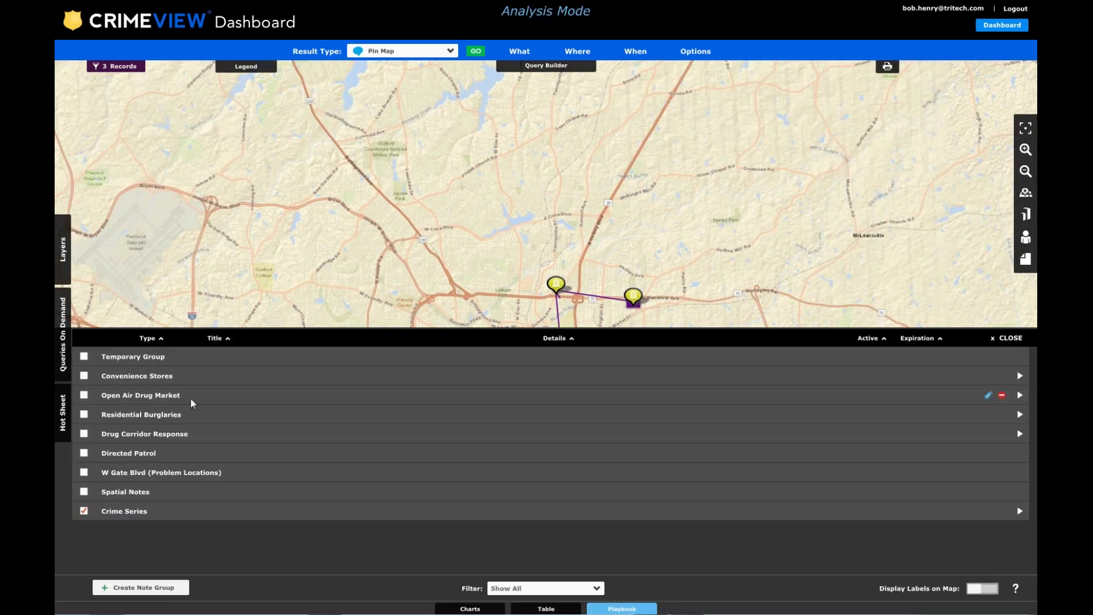
left_click(84, 376)
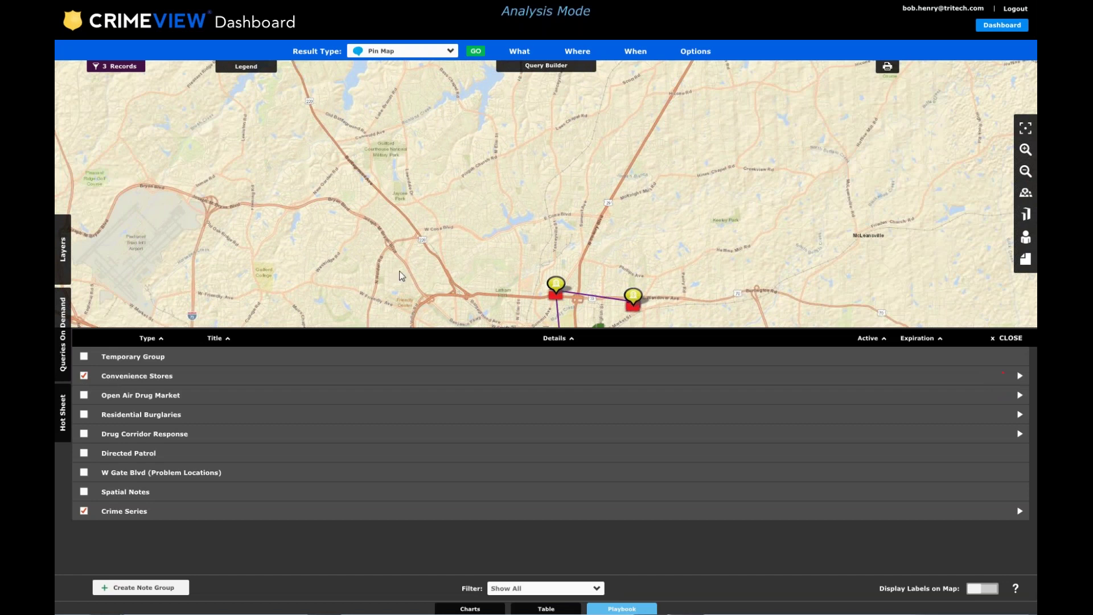
left_click(1009, 339)
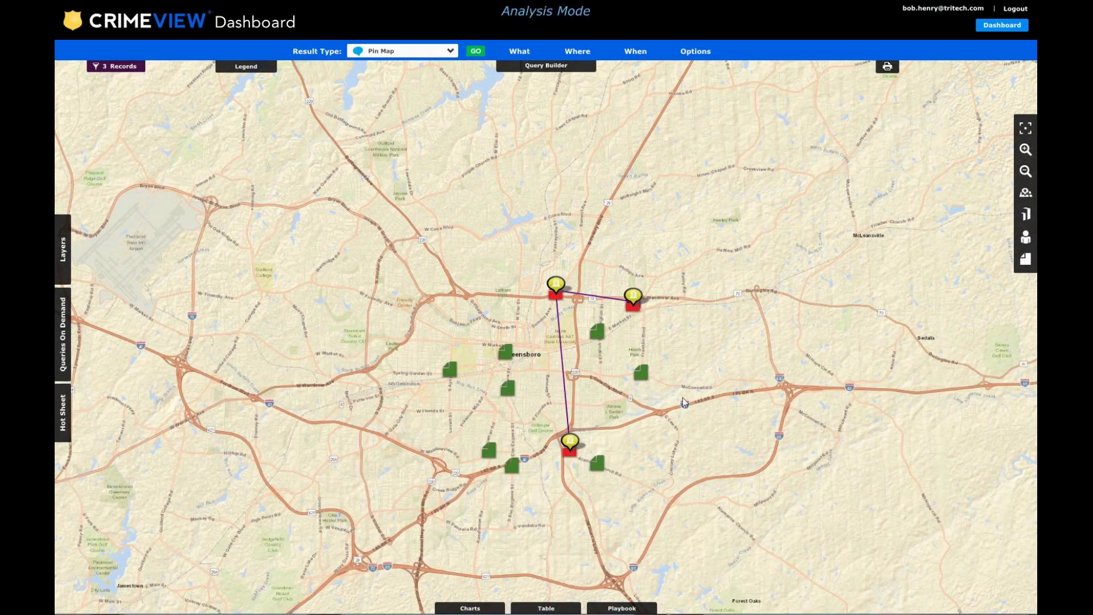
Read the Chevron #1 note's P210 instruction to contact the store owner, then close it.
left_click_drag(670, 382, 648, 344)
left_click(573, 294)
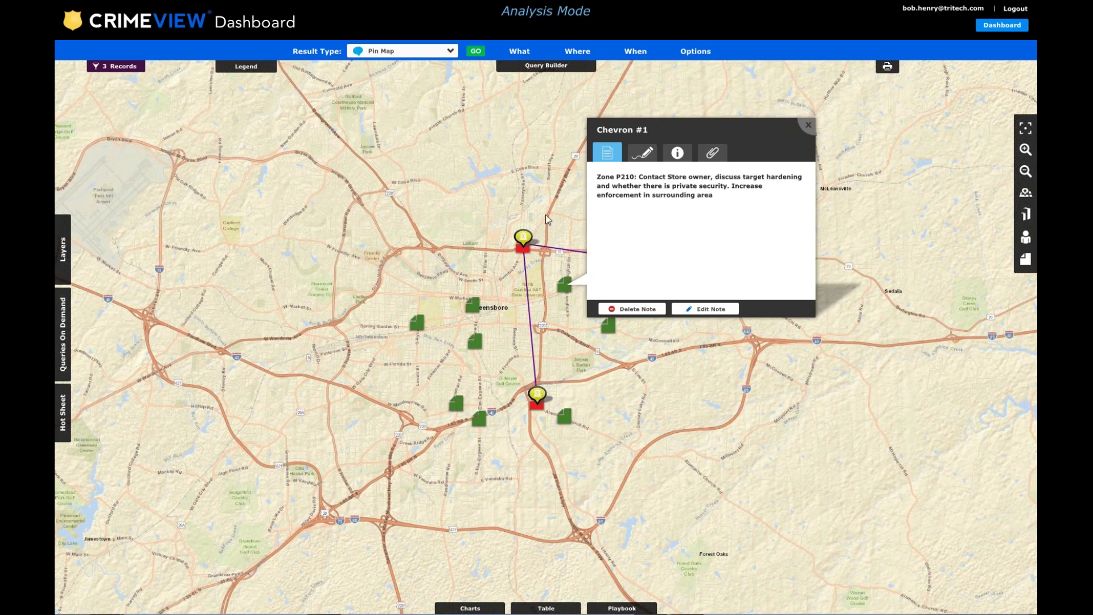
left_click_drag(616, 177, 709, 177)
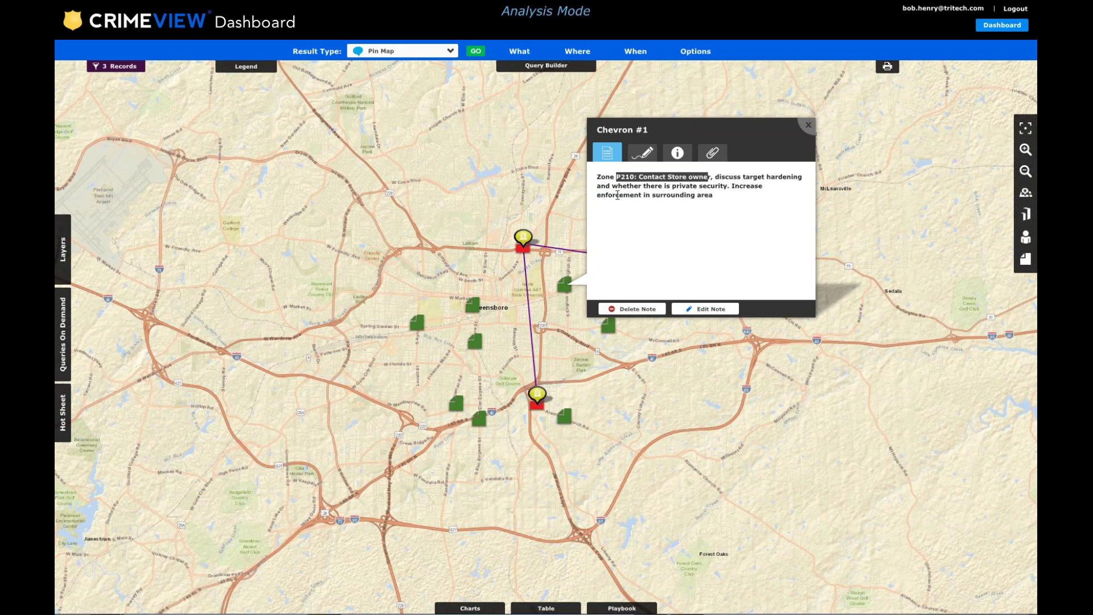
left_click(808, 125)
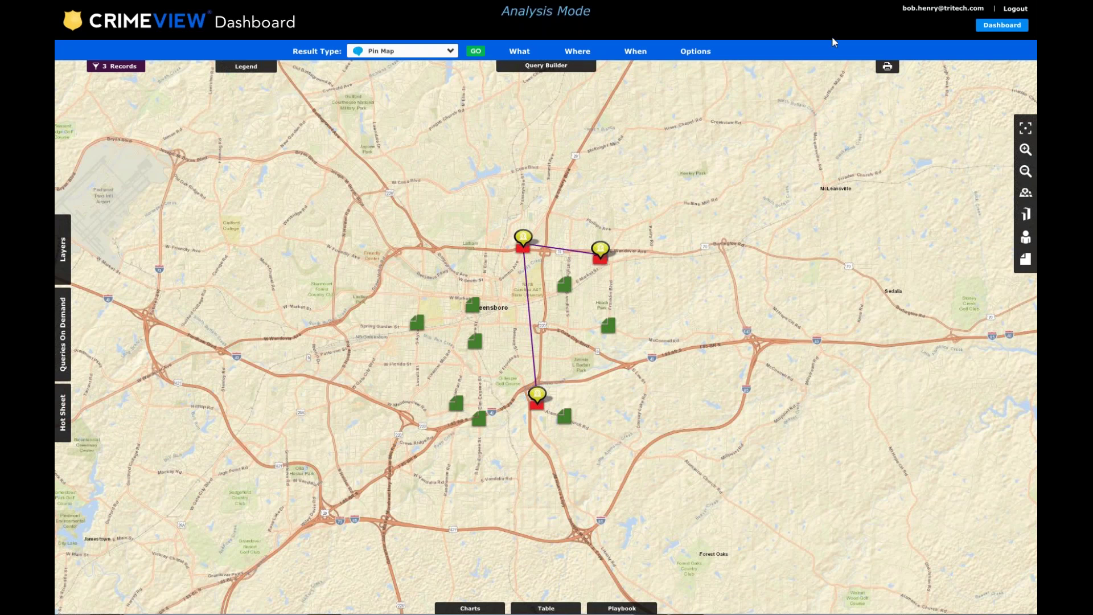
Switch to the dashboard and choose the POP Briefing Book's Commercial Robbery Assessment page.
left_click(995, 25)
left_click(558, 24)
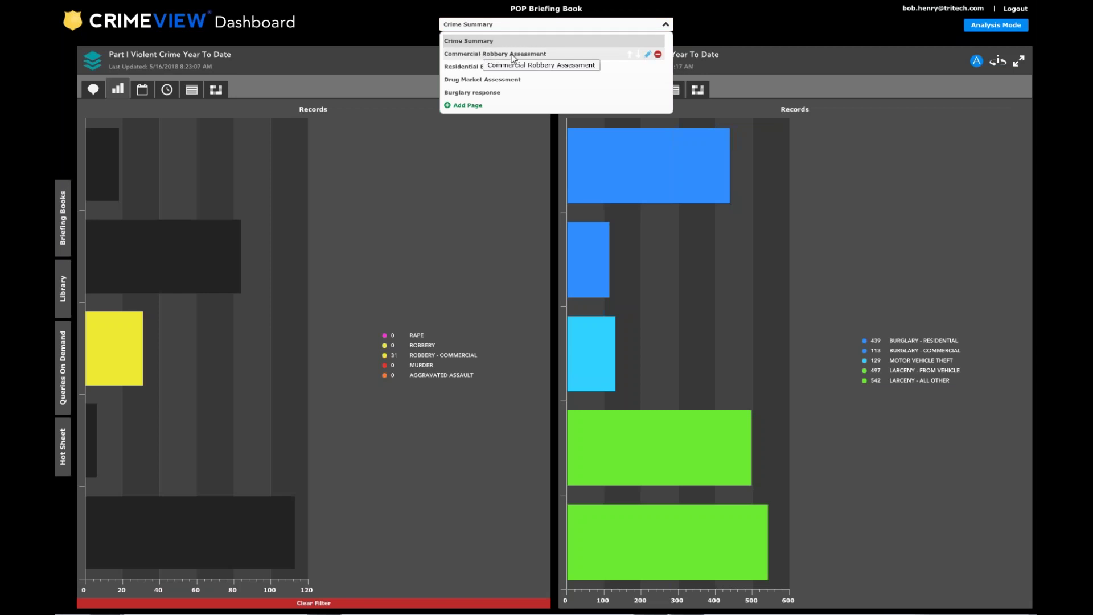
left_click(584, 55)
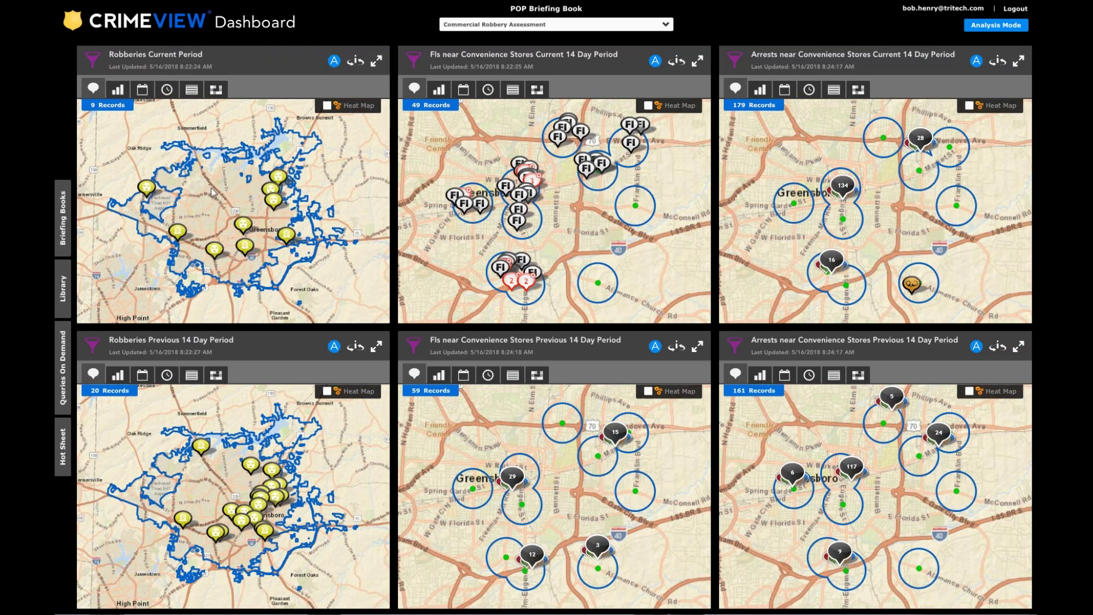
Pan the Robberies Current Period map slightly left and scroll the dashboard back up.
left_click_drag(212, 192, 199, 177)
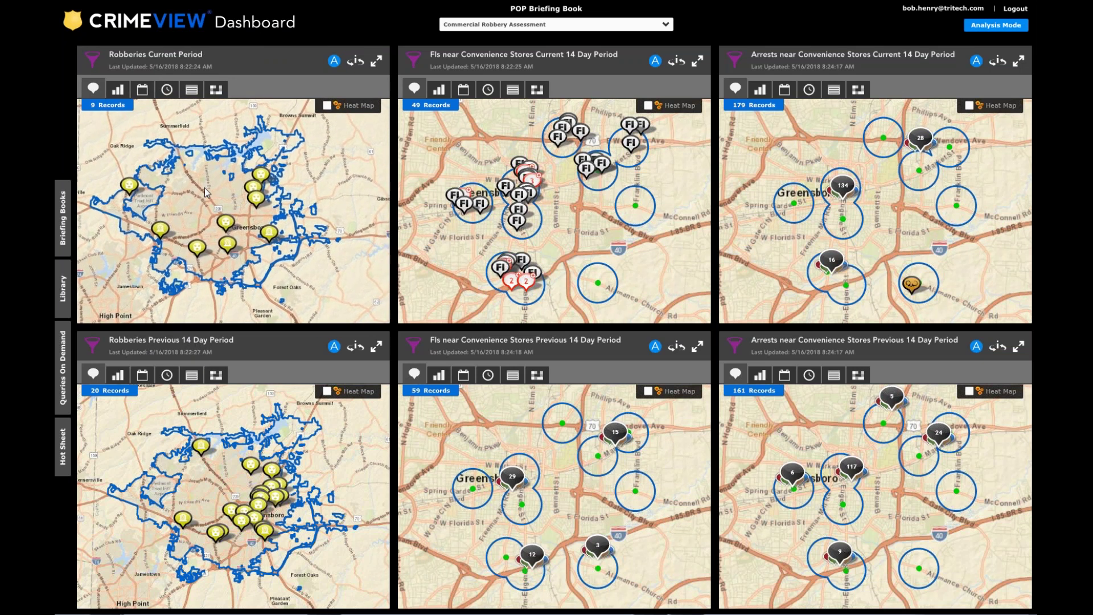
left_click_drag(204, 186, 206, 186)
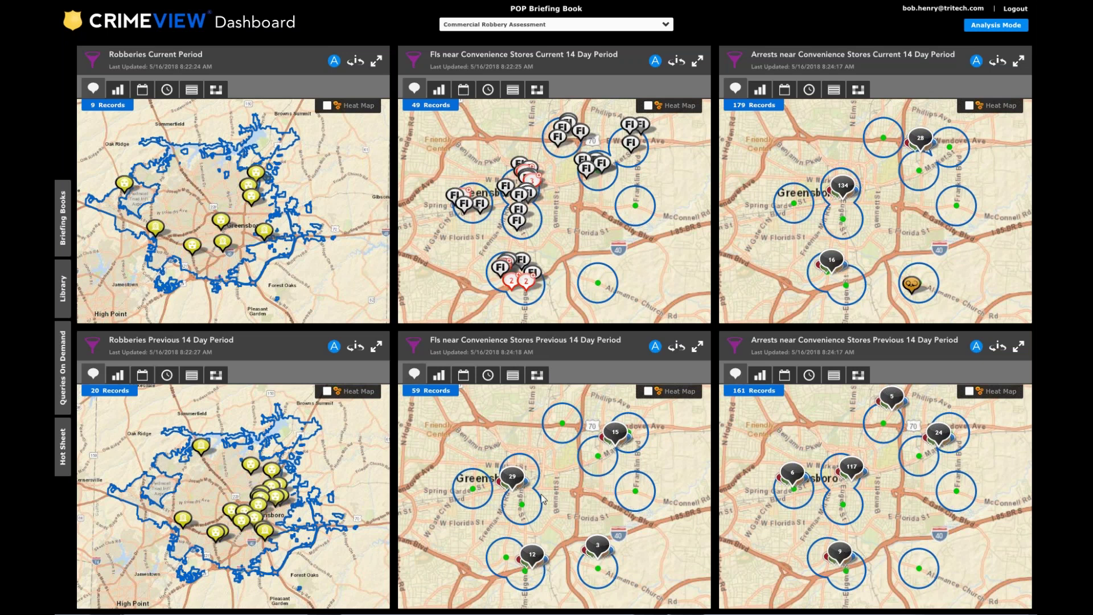
scroll(544, 500, "up", 2)
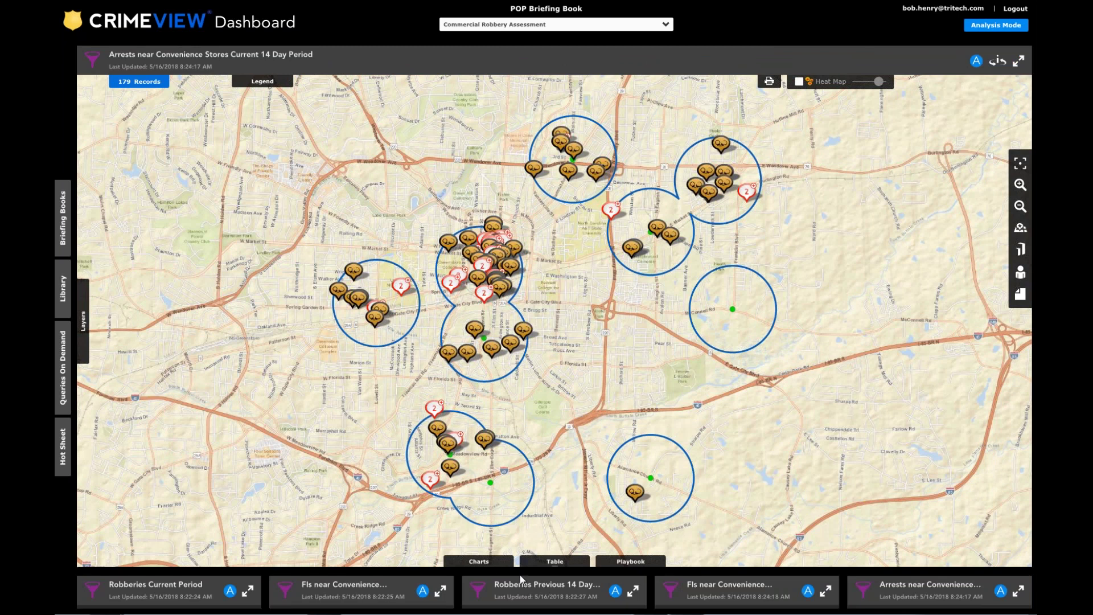
Chart arrests by CRIME CATEGORY, filter to the ROBBERY bar, then close the charts panel.
left_click(489, 560)
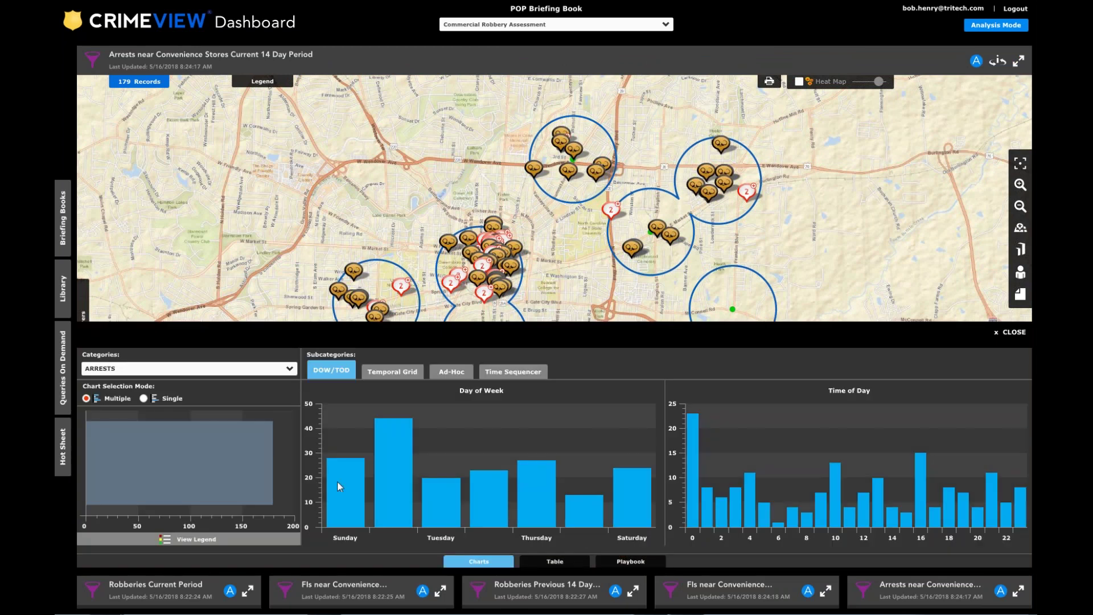
left_click(193, 369)
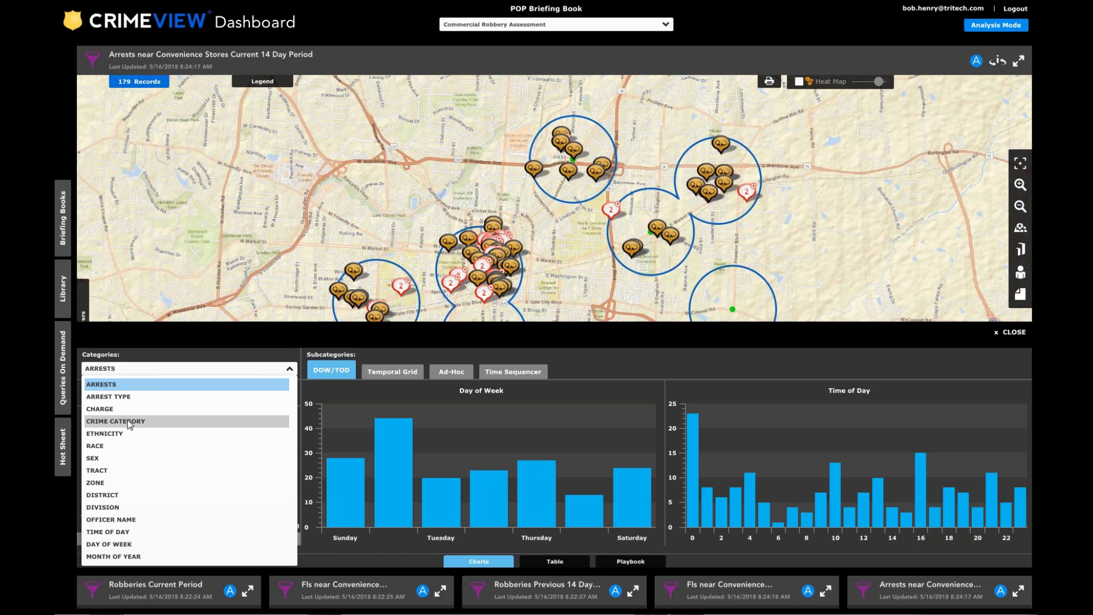
left_click(129, 421)
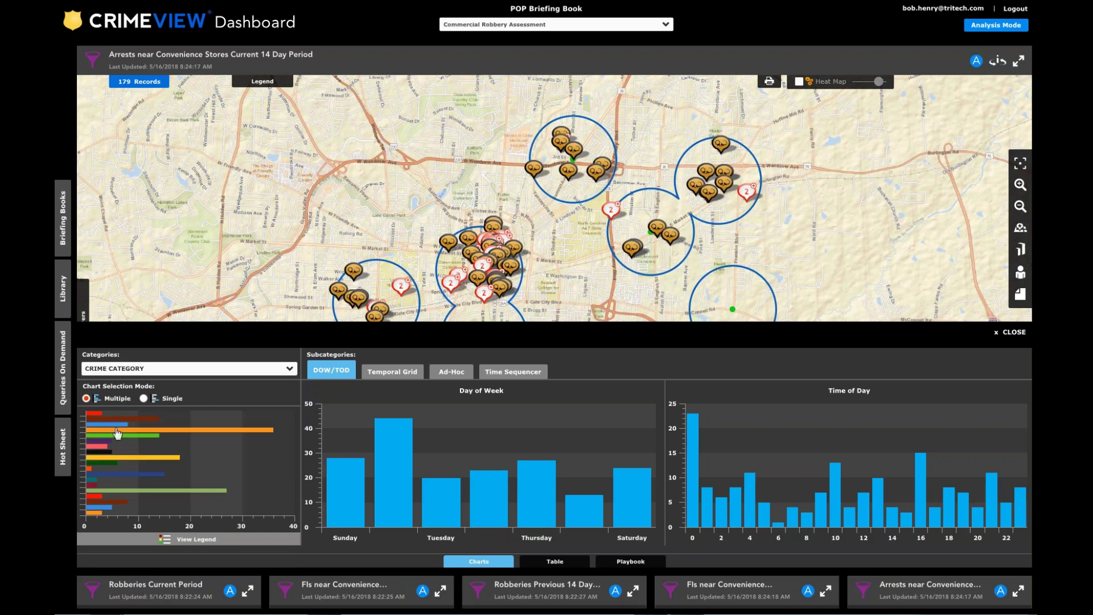
mouse_move(115, 429)
mouse_move(90, 481)
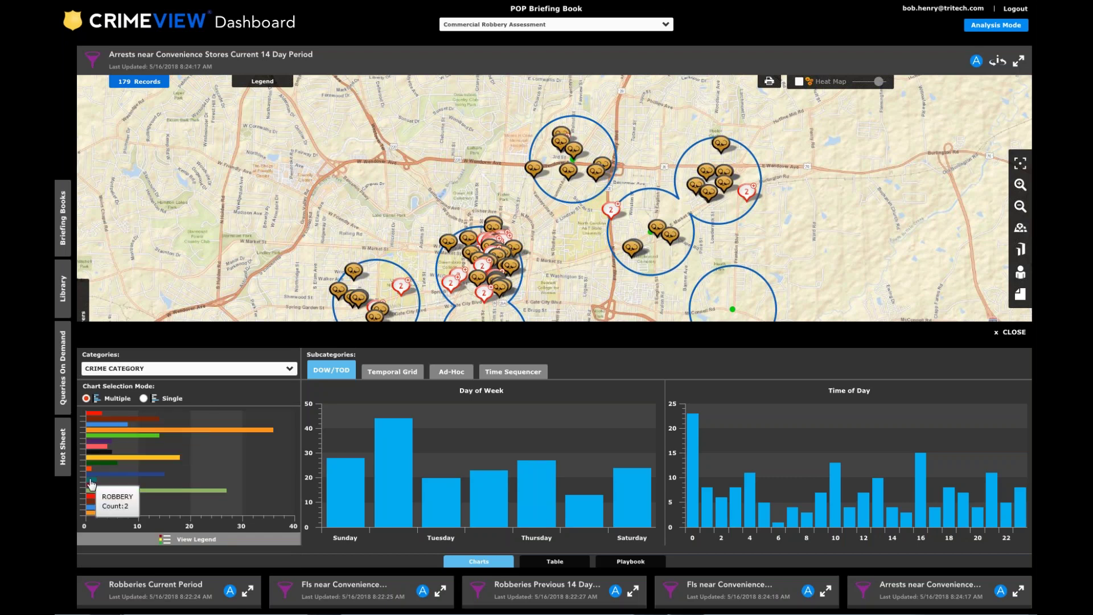
left_click(91, 482)
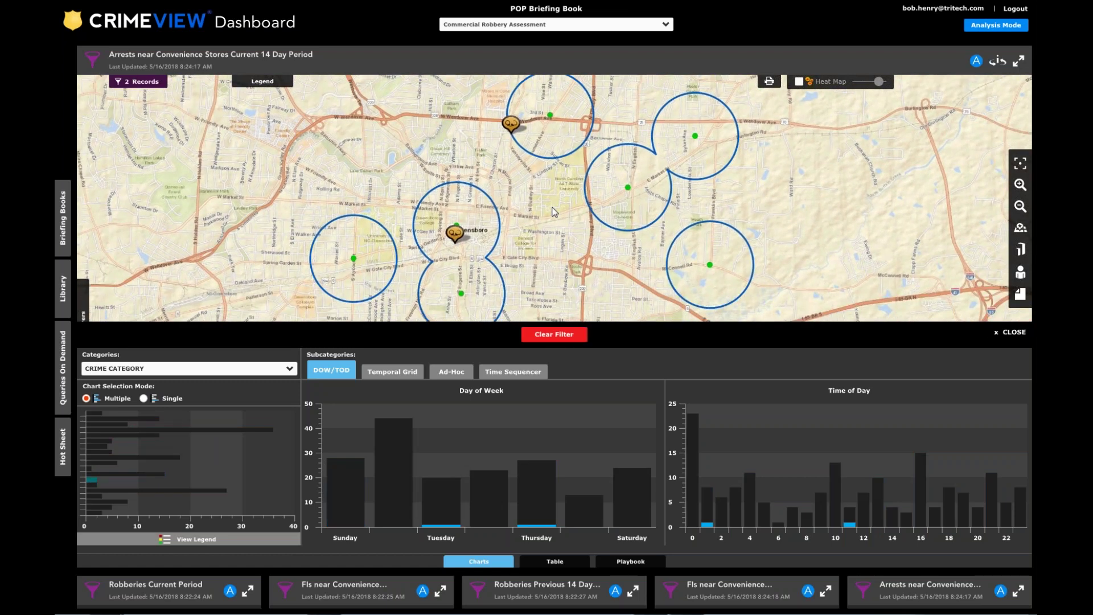
left_click(1016, 332)
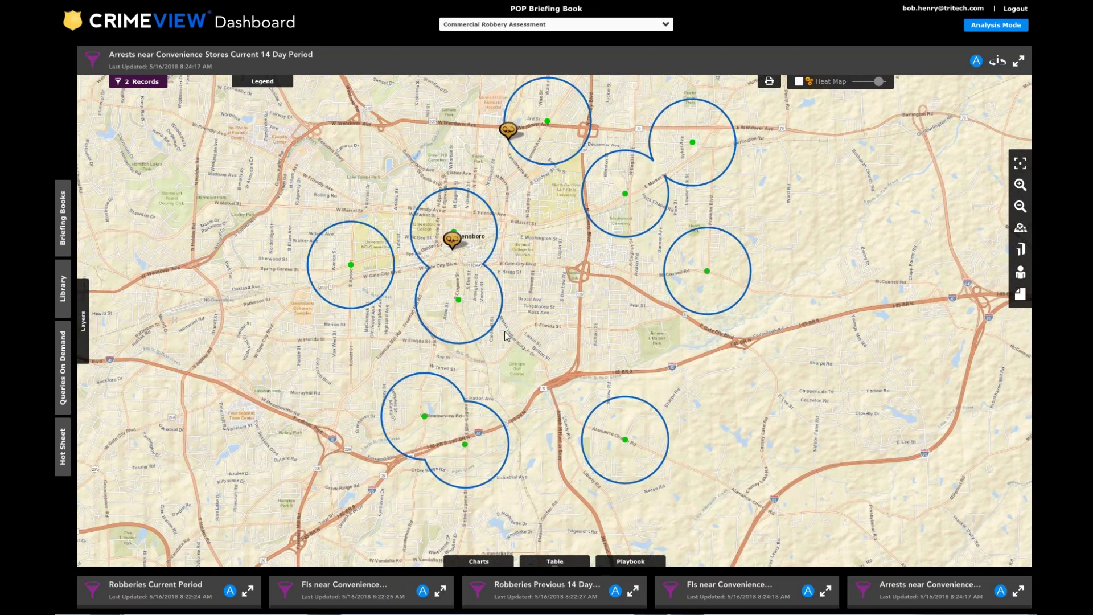
Check the northern robbery arrest's linked records, then close its details.
left_click(496, 183)
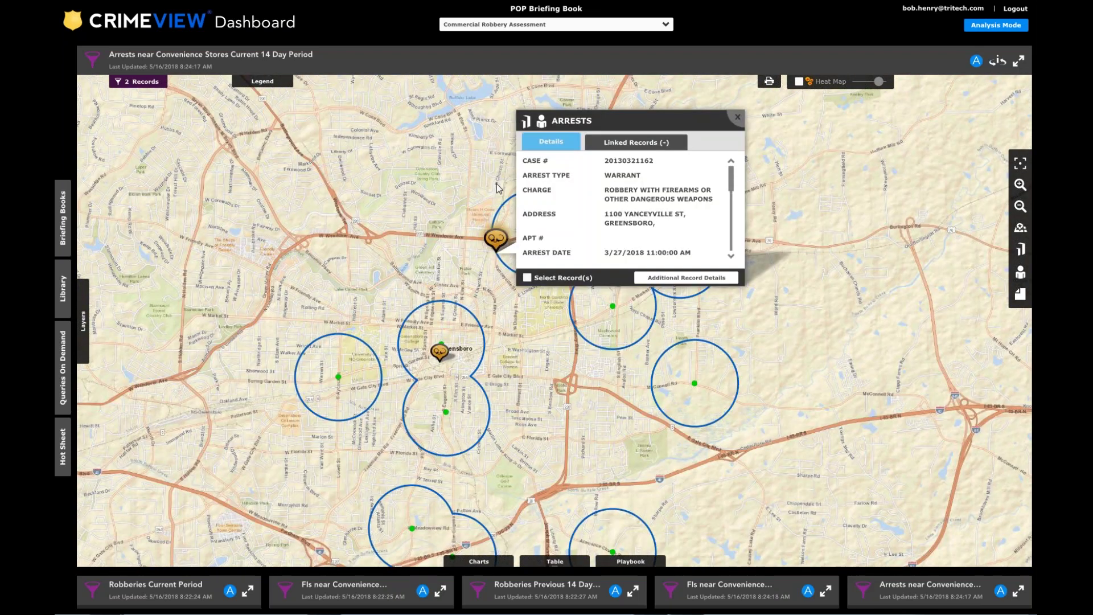
left_click(616, 151)
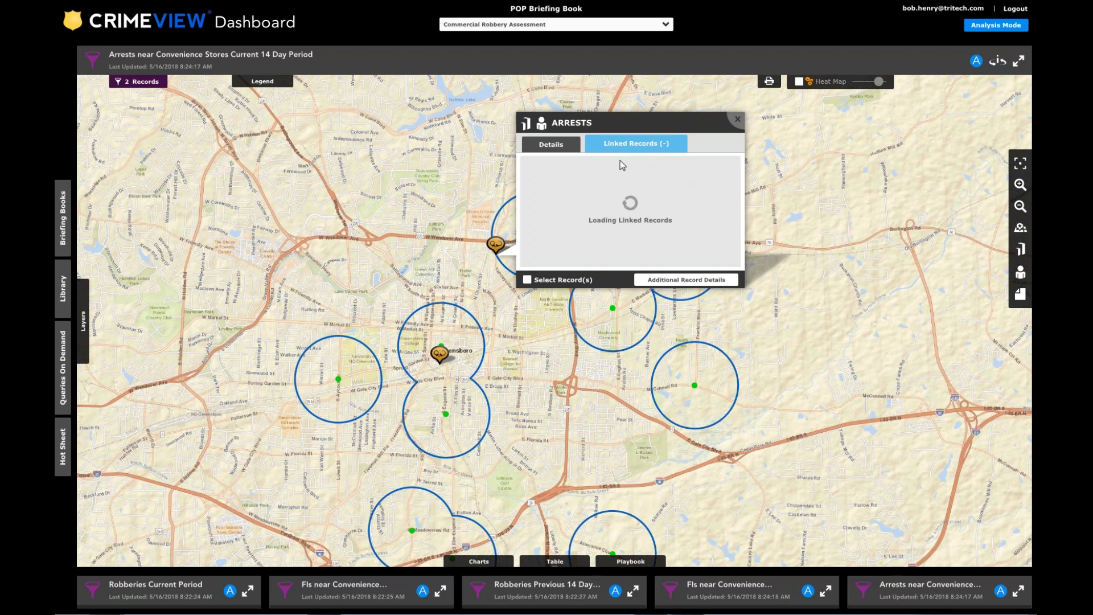
left_click(549, 144)
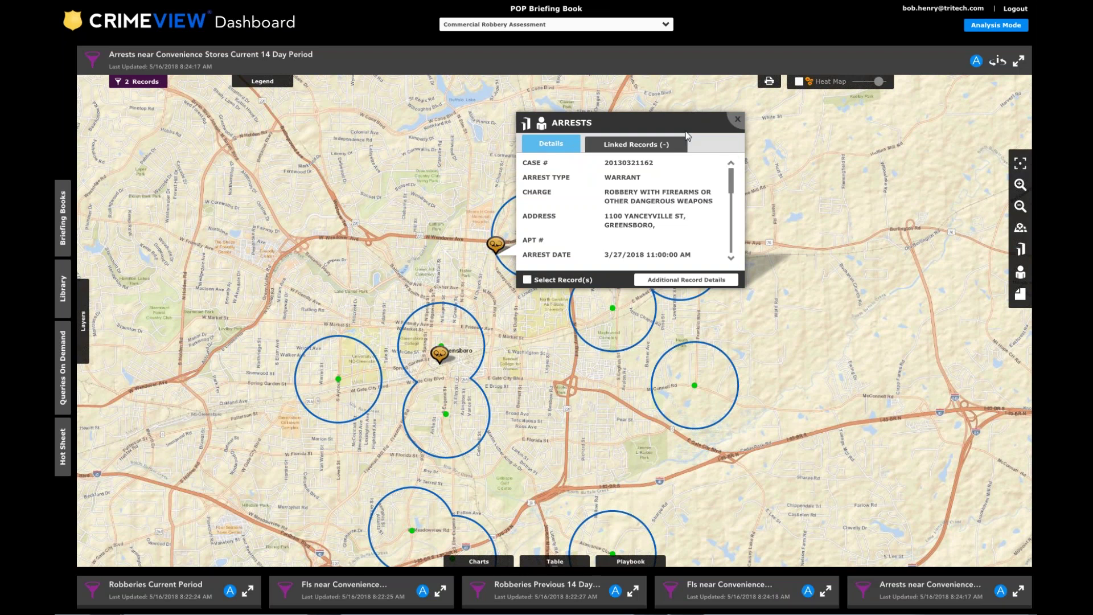
left_click(738, 121)
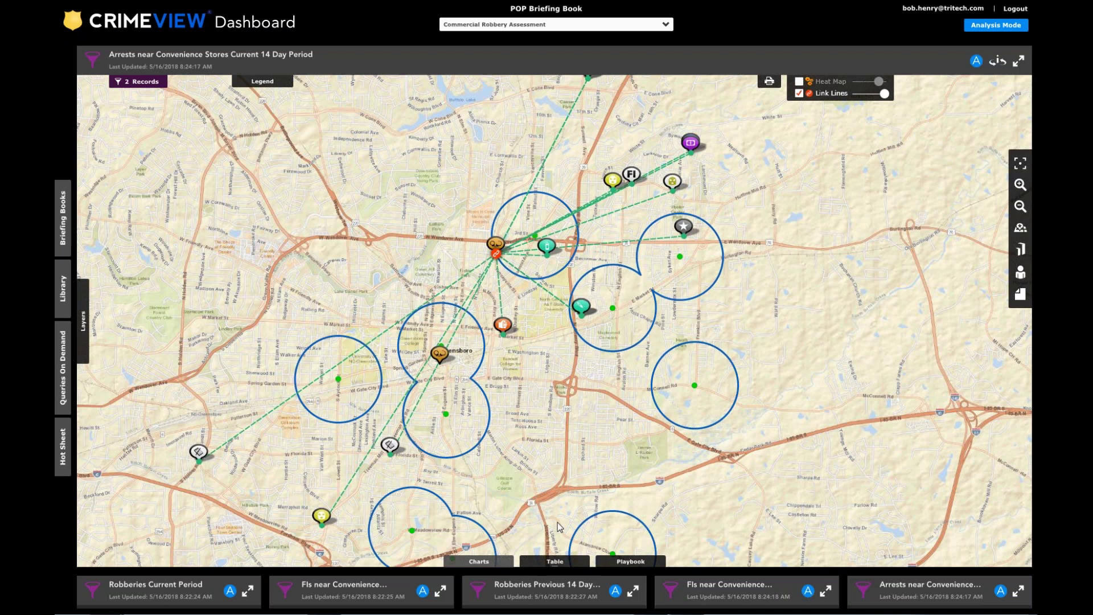
Show and hide the record-count legend, then toggle the map's link lines.
left_click(263, 81)
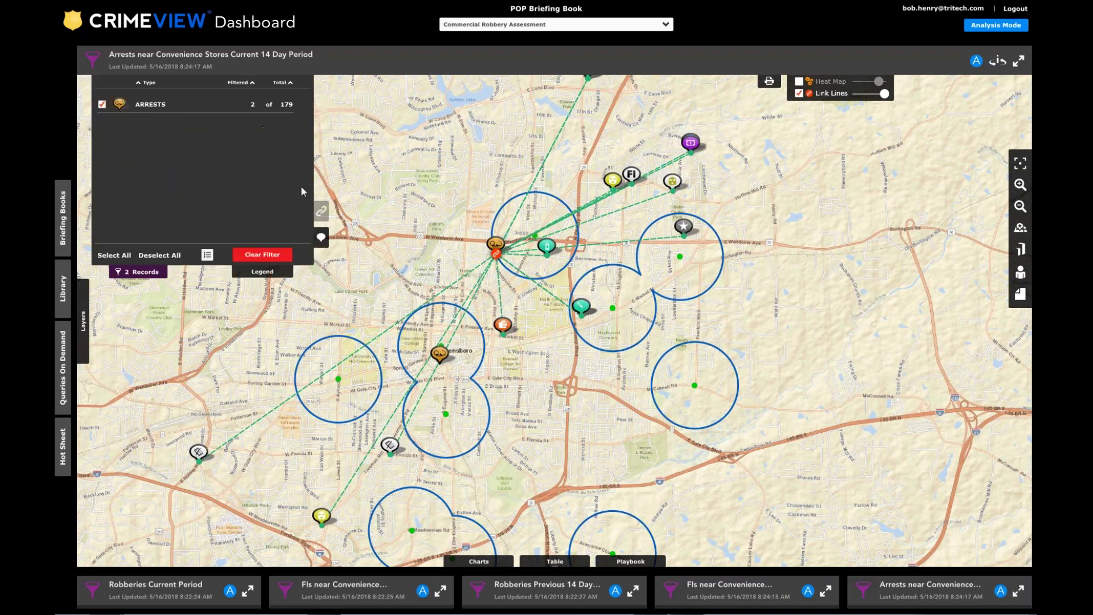
left_click(272, 272)
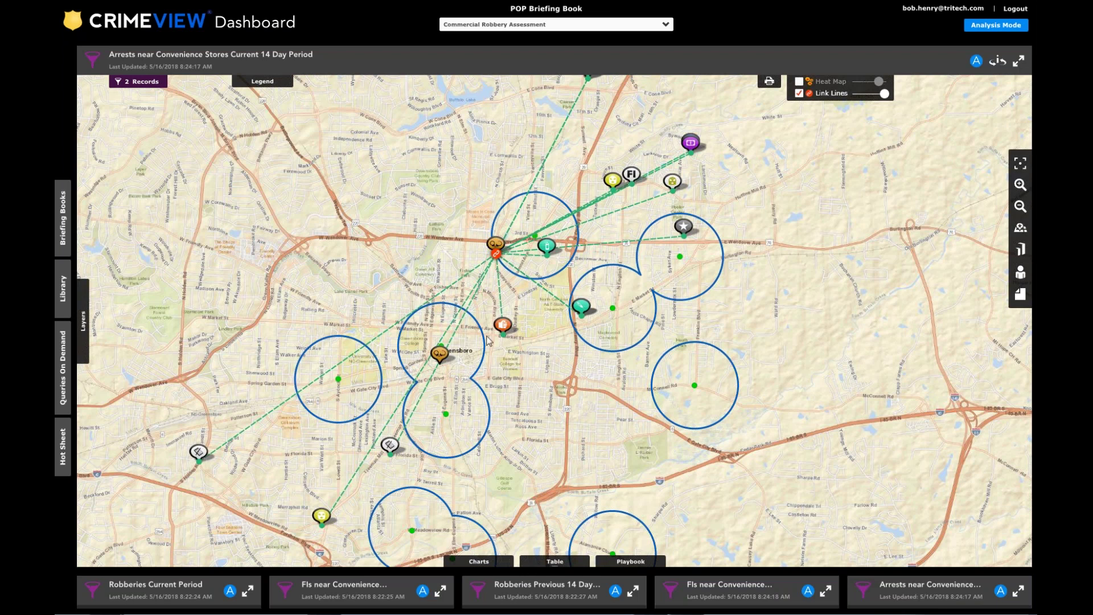
left_click(799, 93)
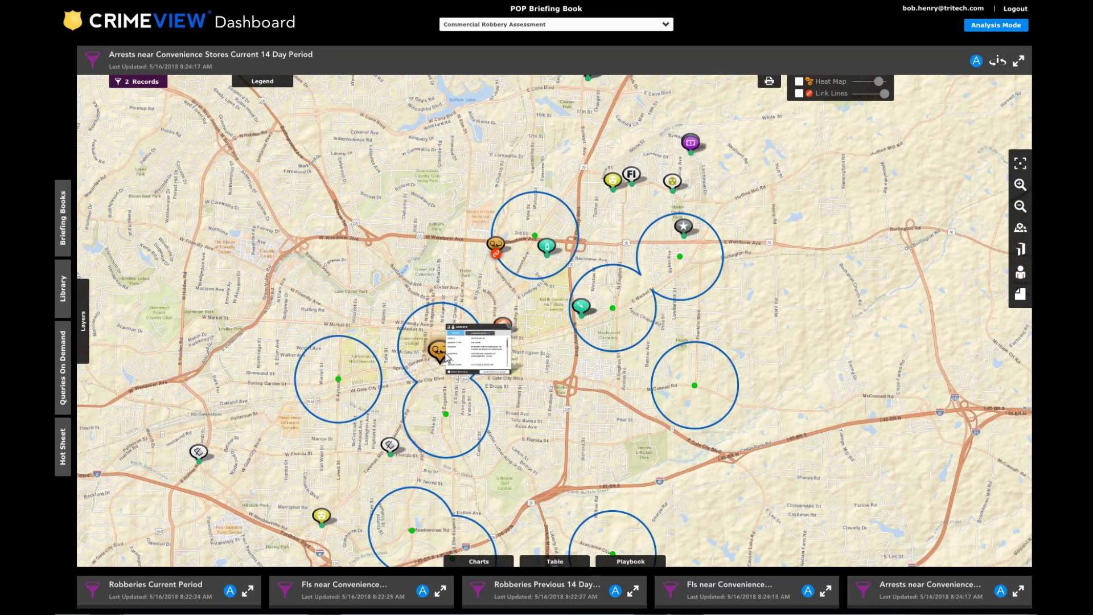
Select the central Greensboro robbery arrest and list its linked records on the map.
left_click(439, 353)
left_click(471, 389)
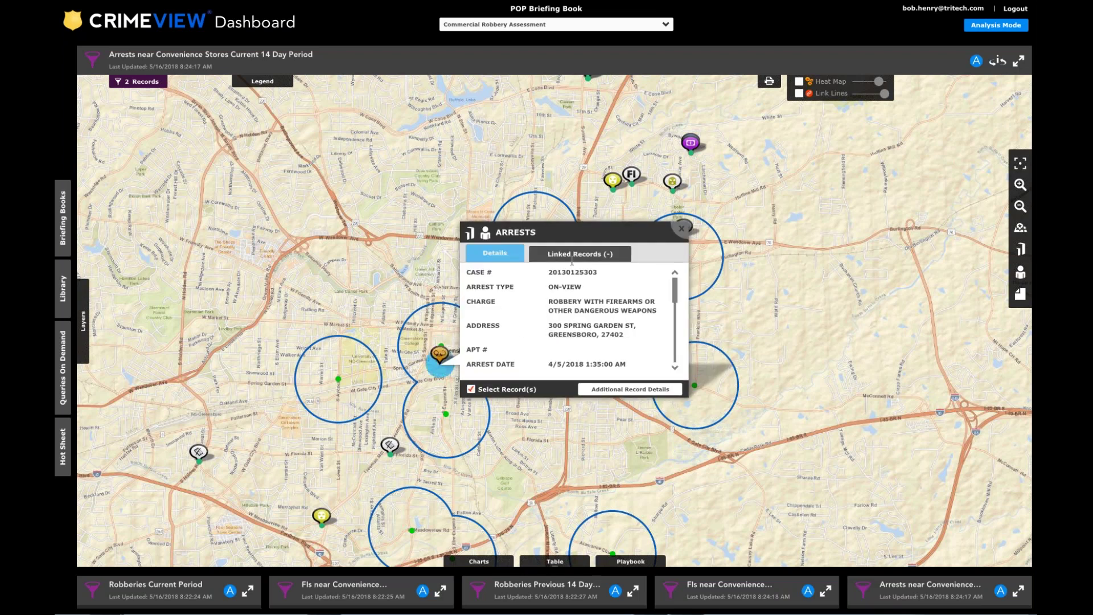
left_click(579, 253)
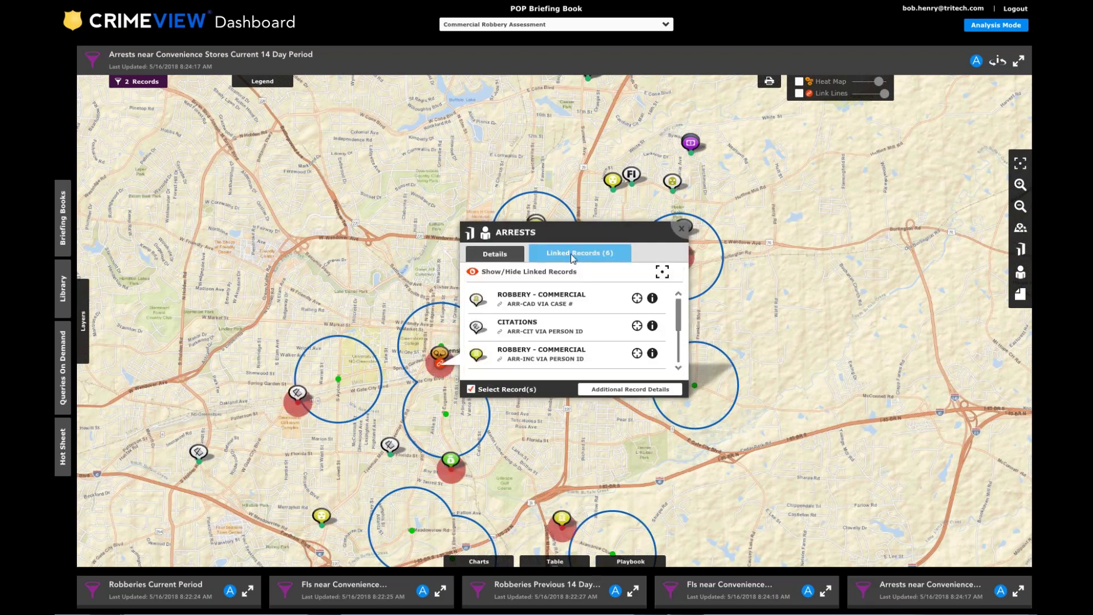
left_click(682, 230)
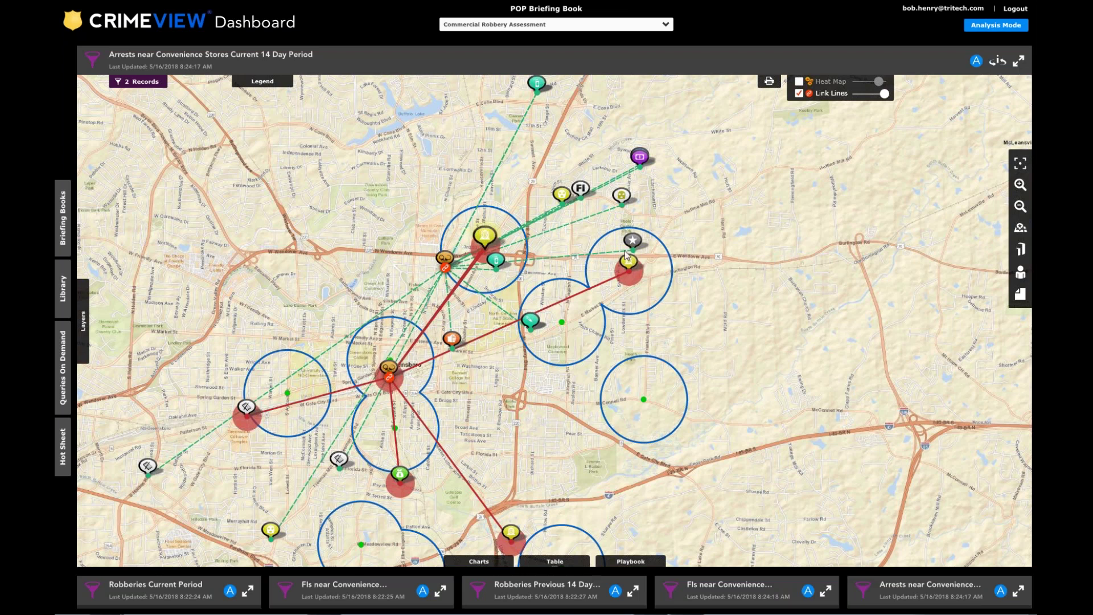
Open the arrest records table, expanding the second arrest's 6 linked records with more table room.
left_click(555, 562)
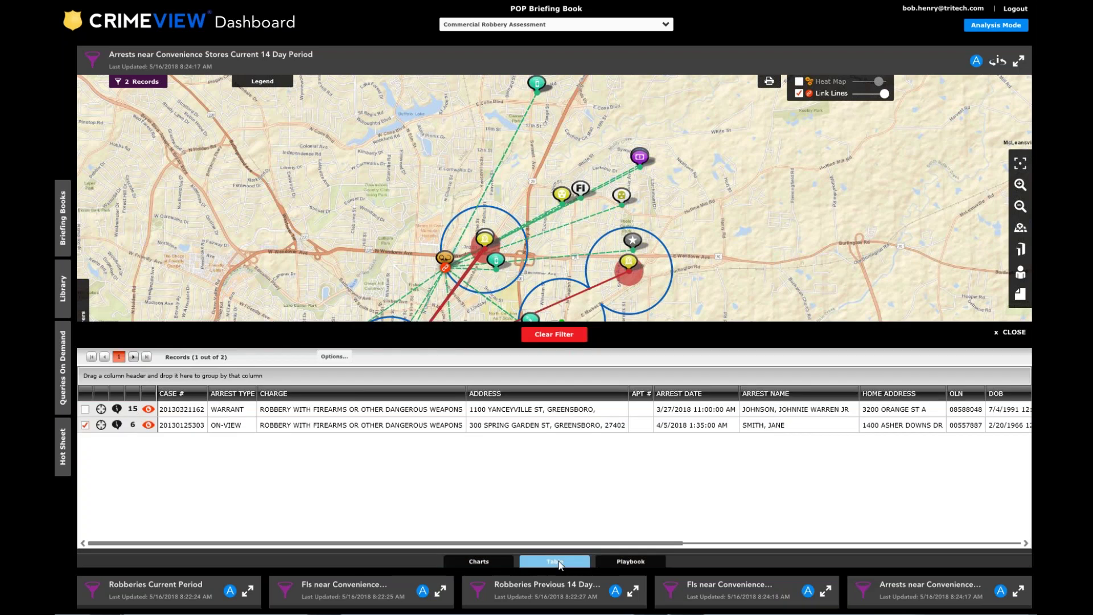
left_click(135, 426)
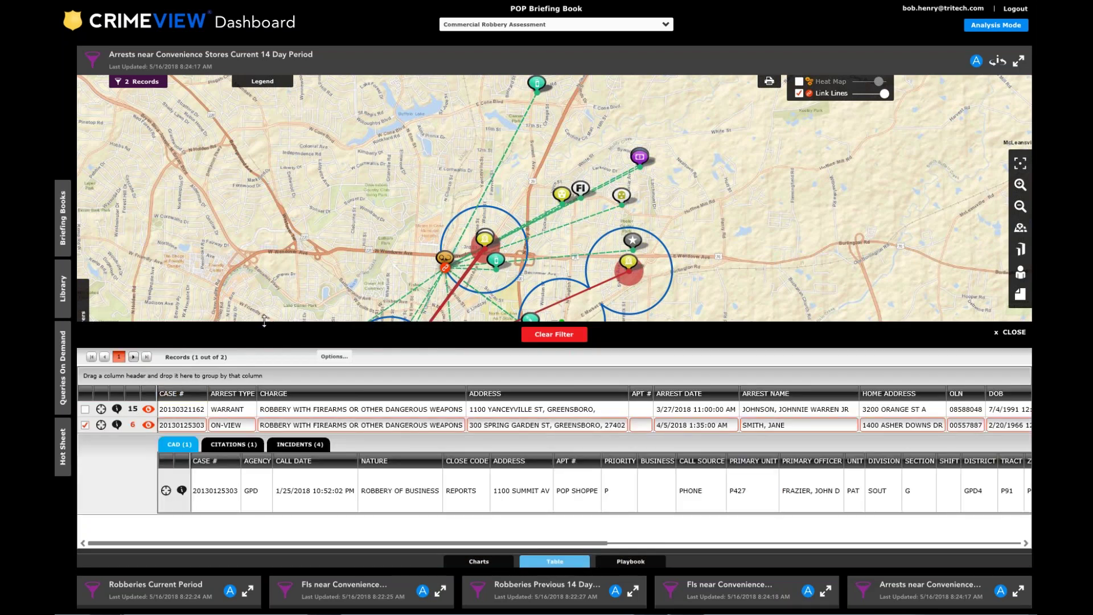
left_click_drag(264, 322, 260, 153)
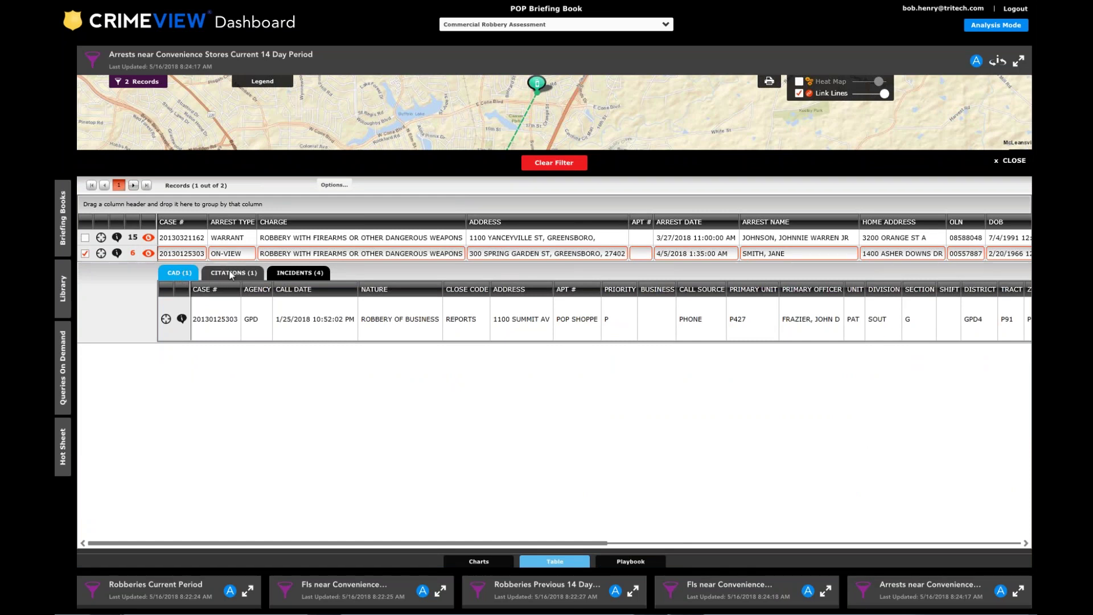
Review the linked citation and four incidents across their columns, then close the table.
left_click(232, 275)
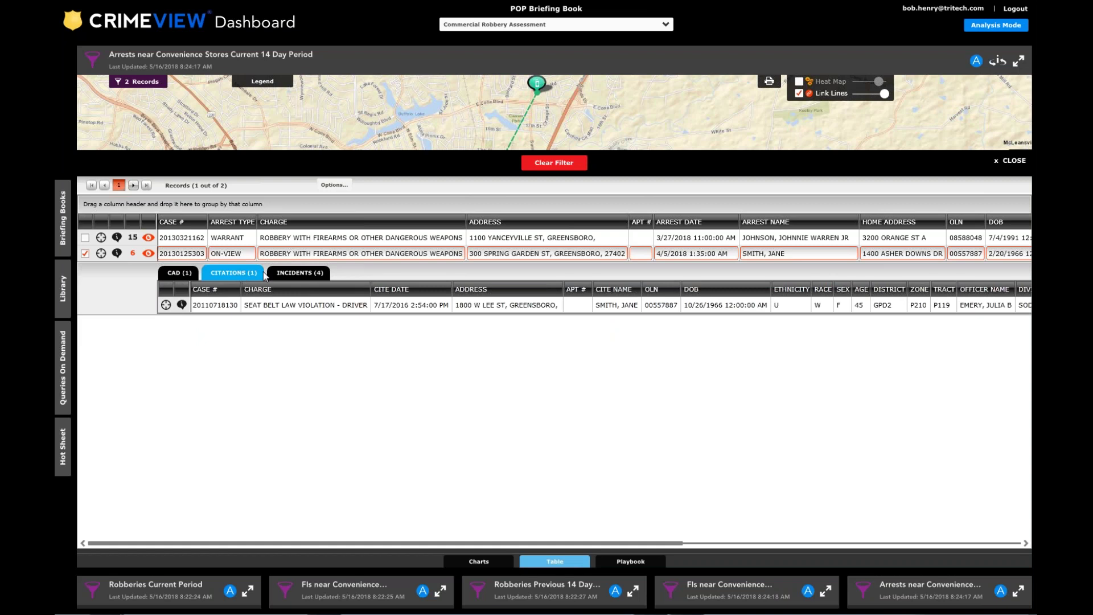
left_click(302, 274)
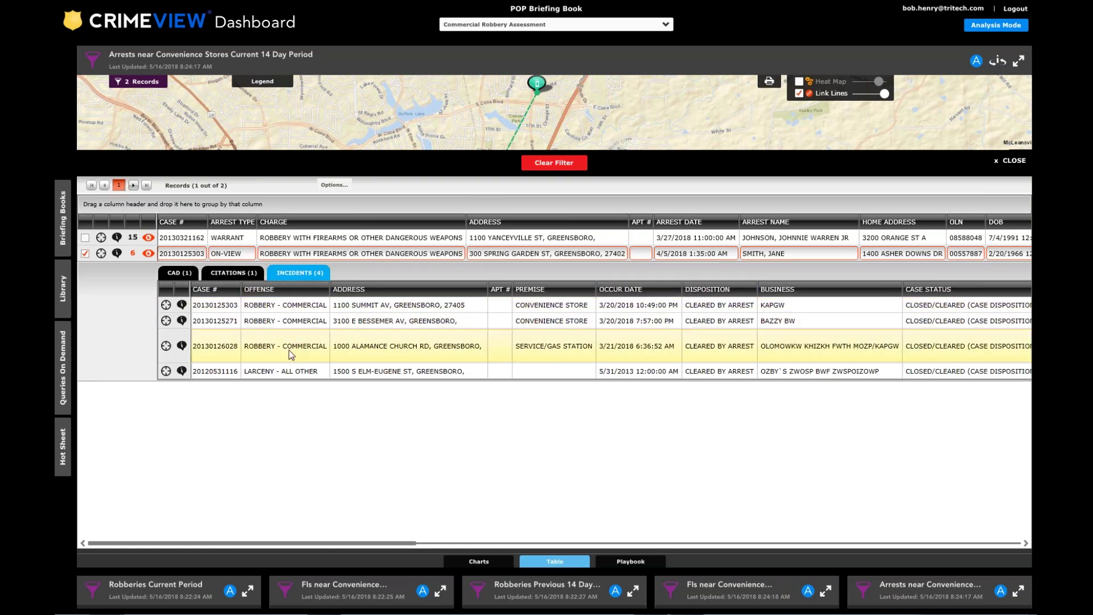
left_click_drag(359, 545, 442, 507)
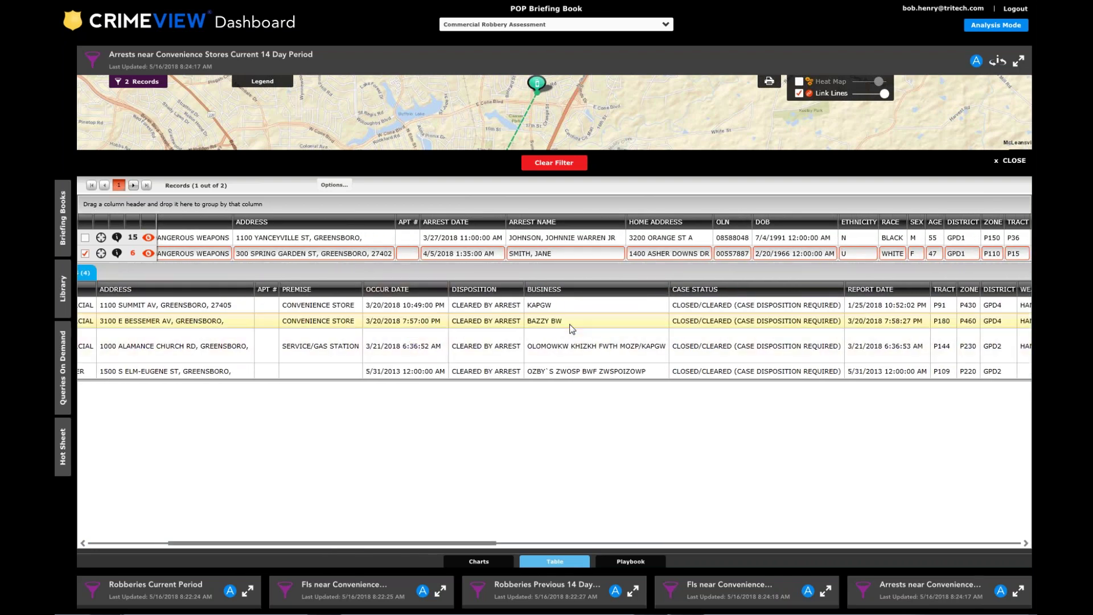
left_click_drag(500, 545, 828, 546)
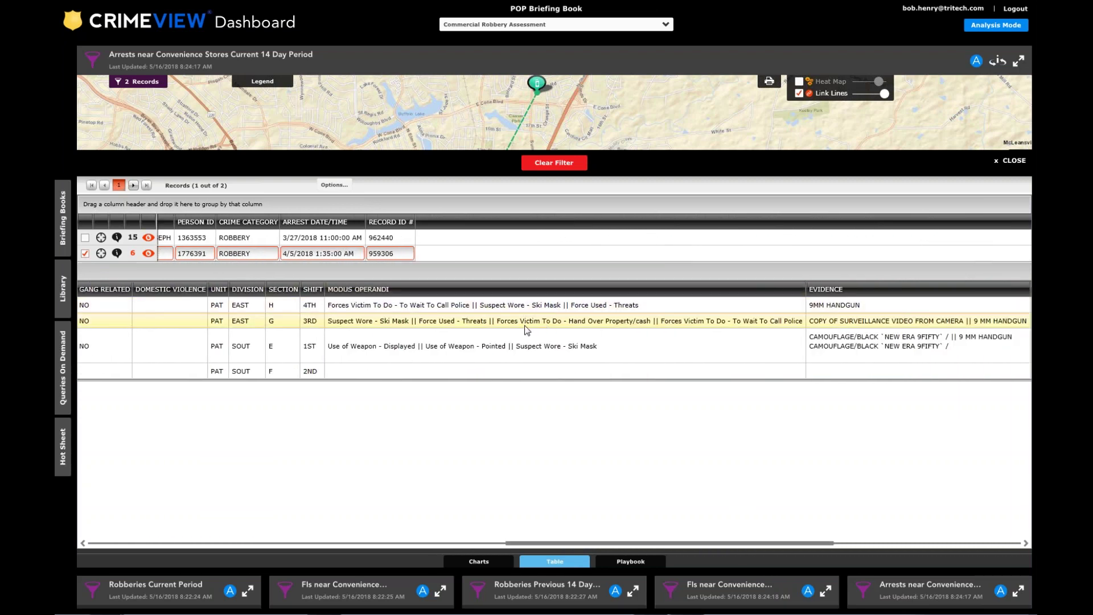
left_click_drag(642, 546, 822, 546)
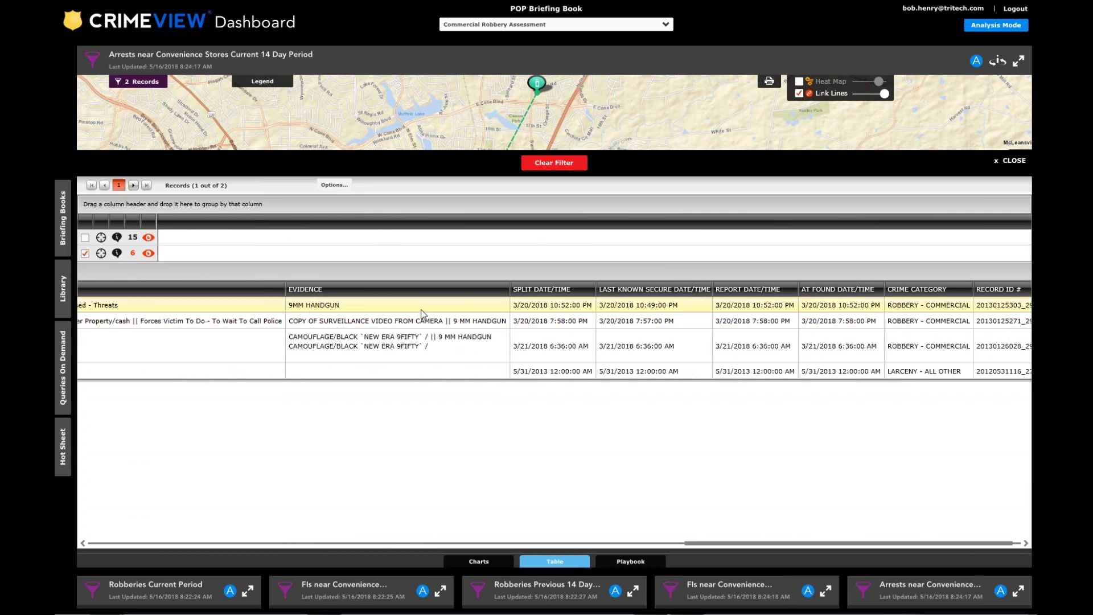
left_click_drag(693, 541, 85, 532)
left_click(1008, 164)
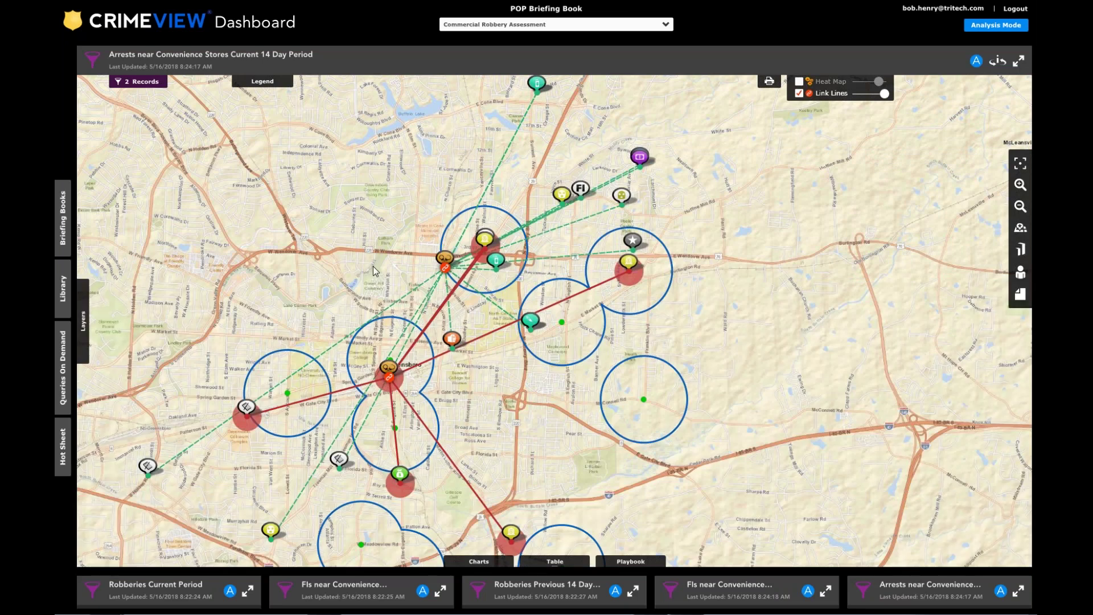
scroll(319, 200, "down", 3)
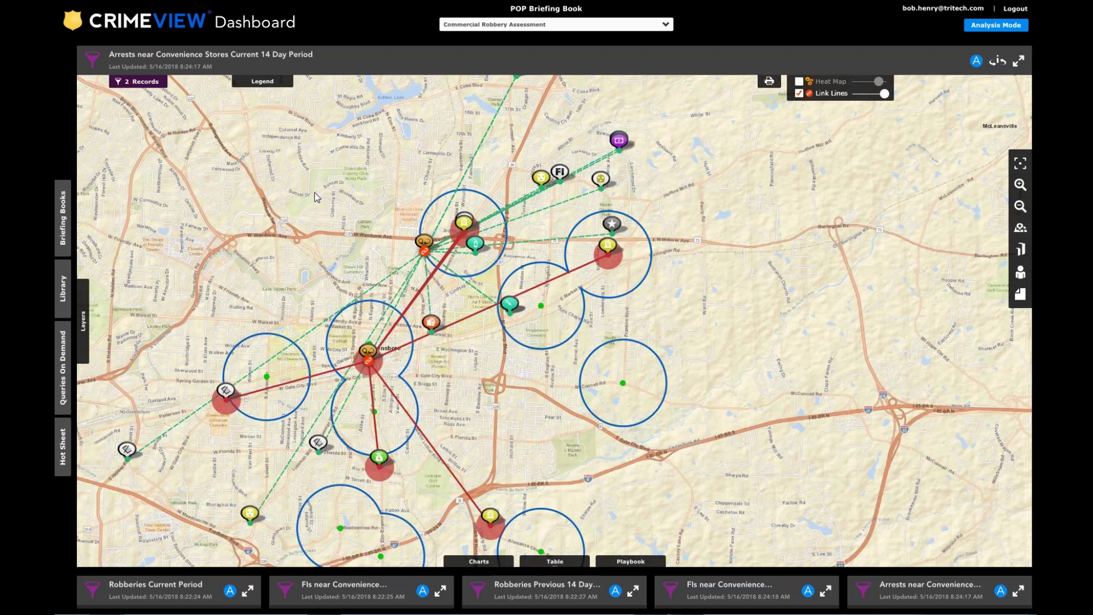